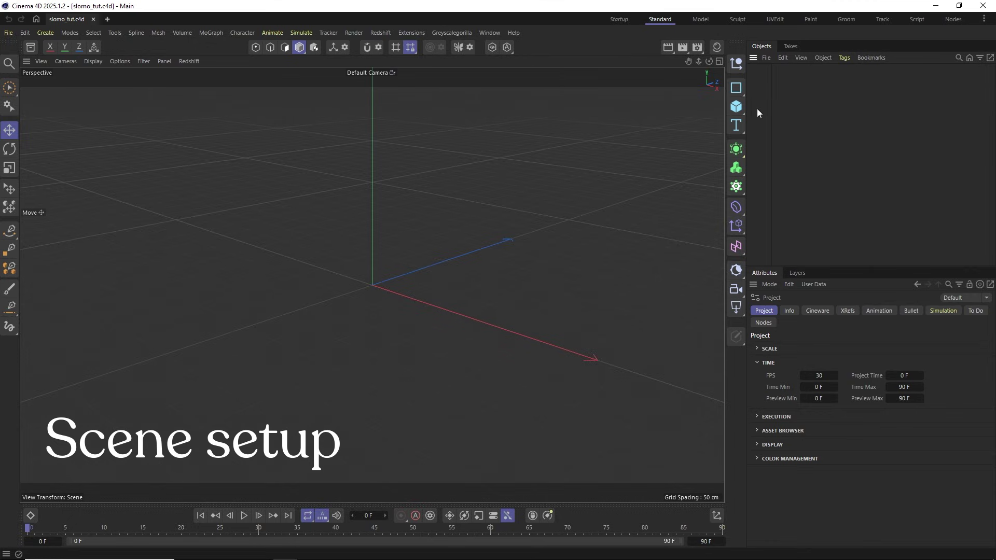
Hold the Cube tool to reveal the primitive objects flyout
left_click(737, 106)
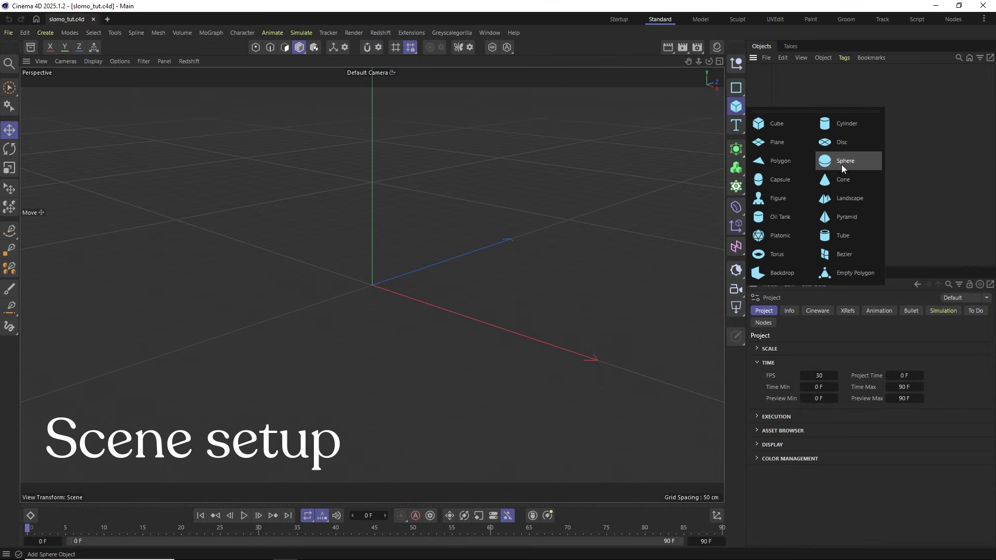
Add a 200 cm Pyramid and hide World Grid and World Axis in the viewport
left_click(847, 216)
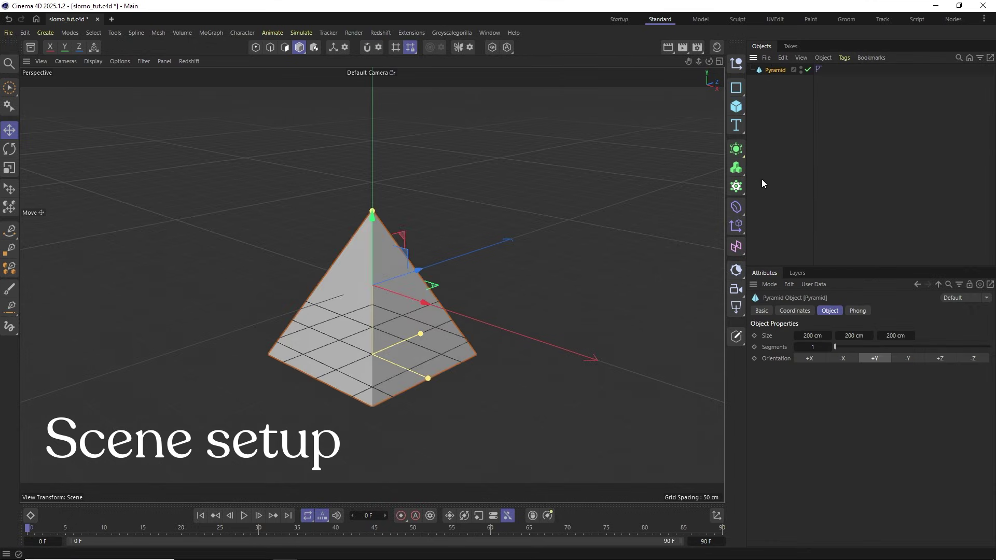
left_click_drag(710, 62, 695, 62)
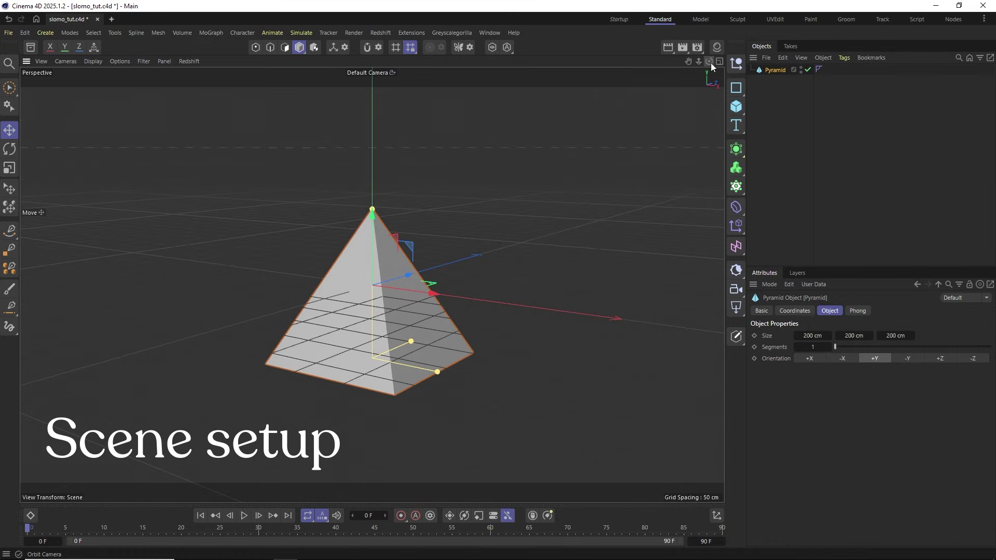
left_click(146, 61)
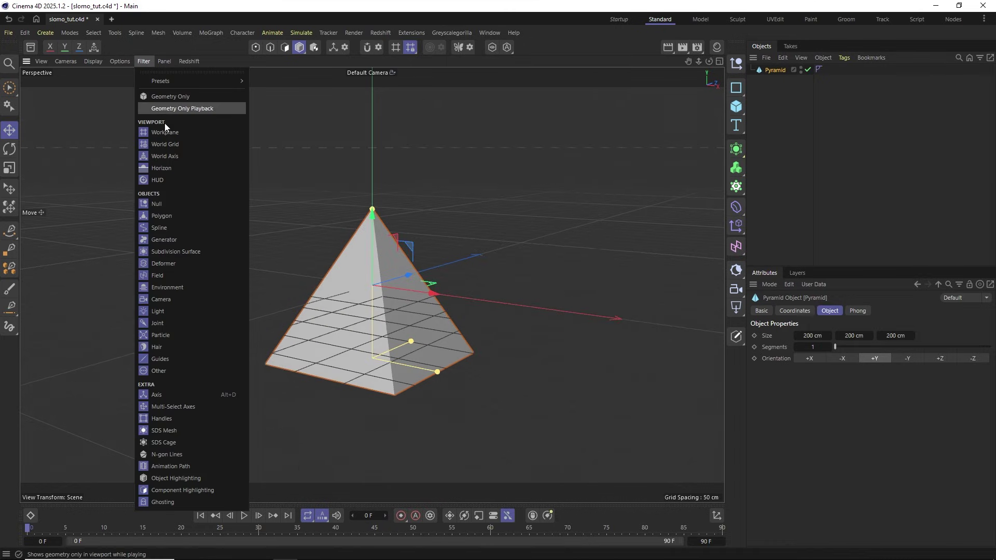
left_click(165, 144)
left_click(144, 61)
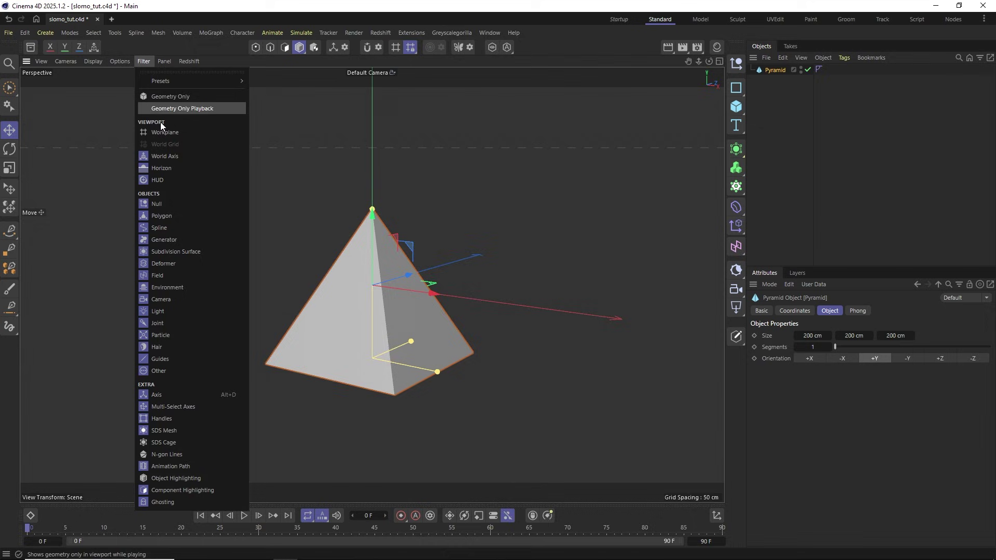
left_click(169, 157)
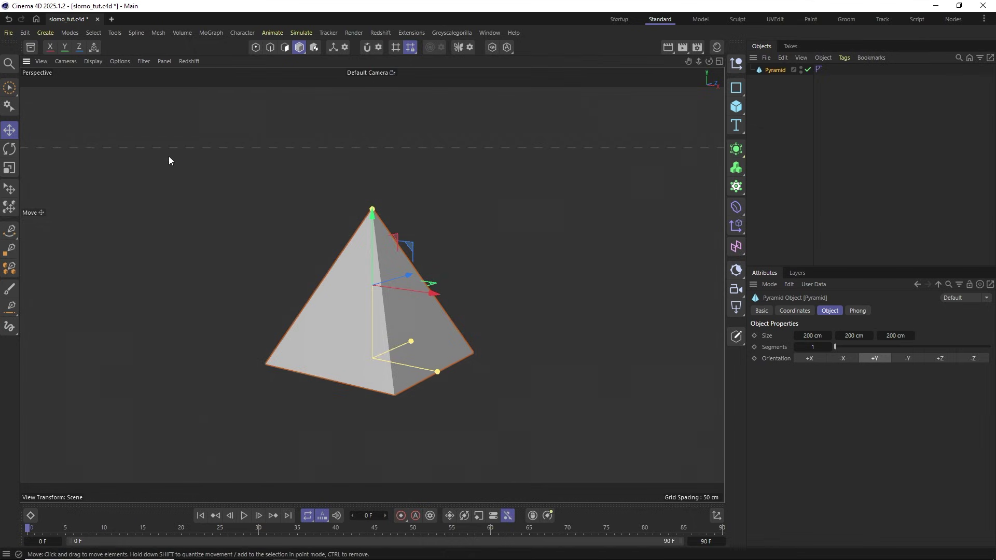
left_click(736, 186)
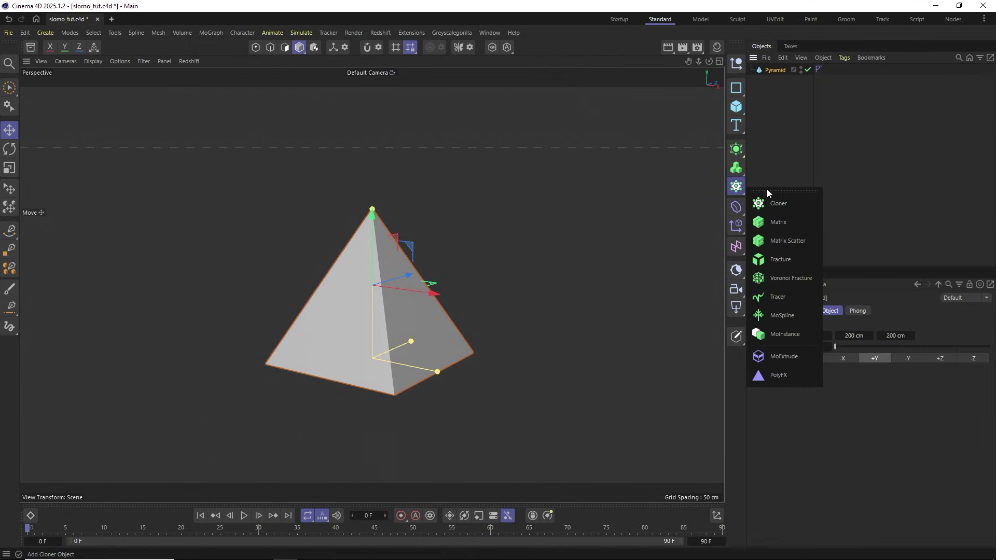
Nest the Pyramid under a new Voronoi Fracture and give it a Rigid Body tag
left_click(797, 273)
left_click_drag(776, 80, 783, 69)
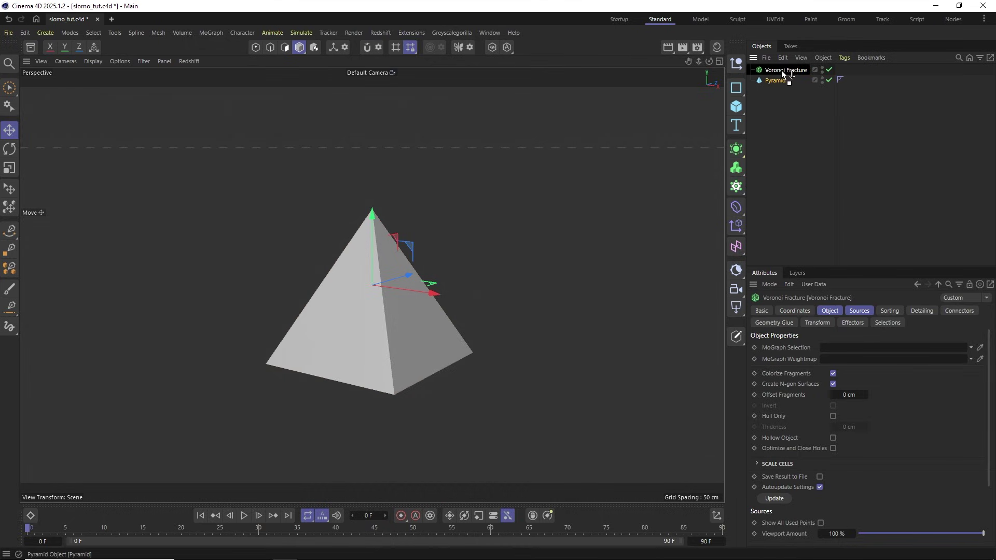
right_click(786, 68)
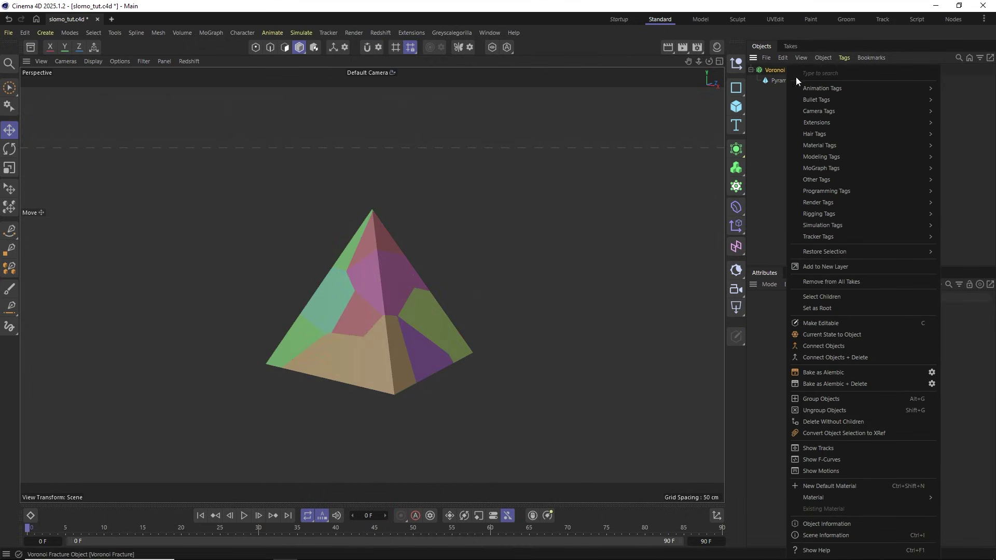
mouse_move(823, 225)
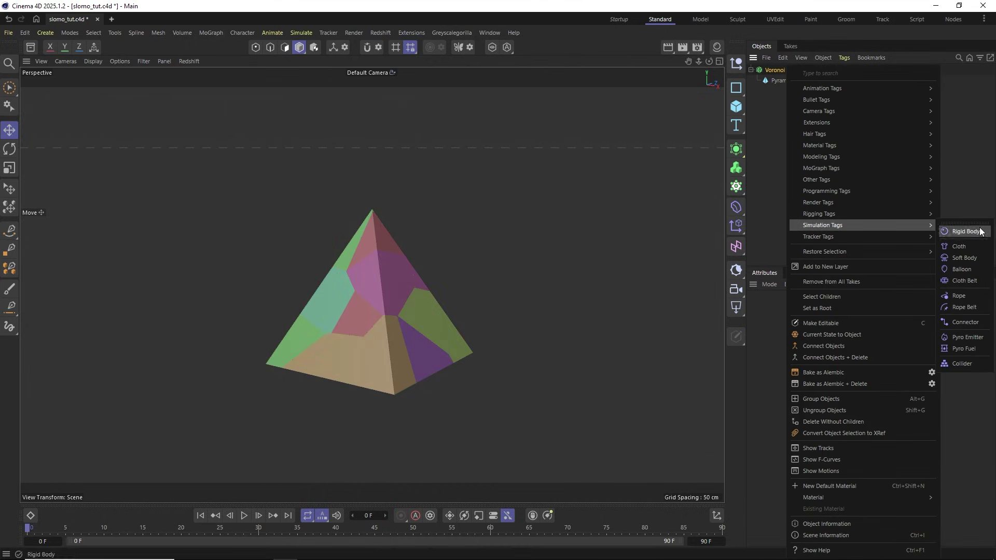
left_click(965, 232)
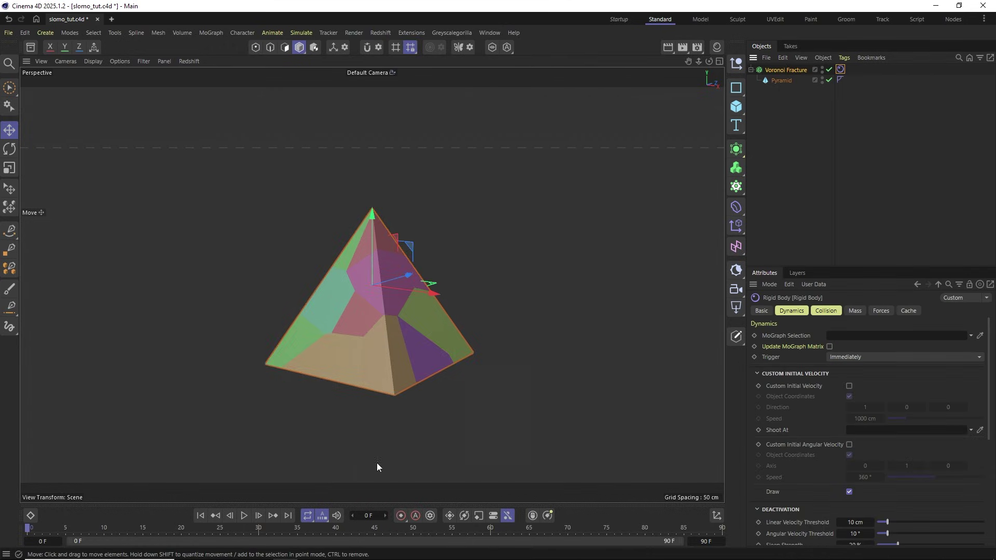
Play the simulation to watch the pieces fall, then rewind to the start
left_click(244, 515)
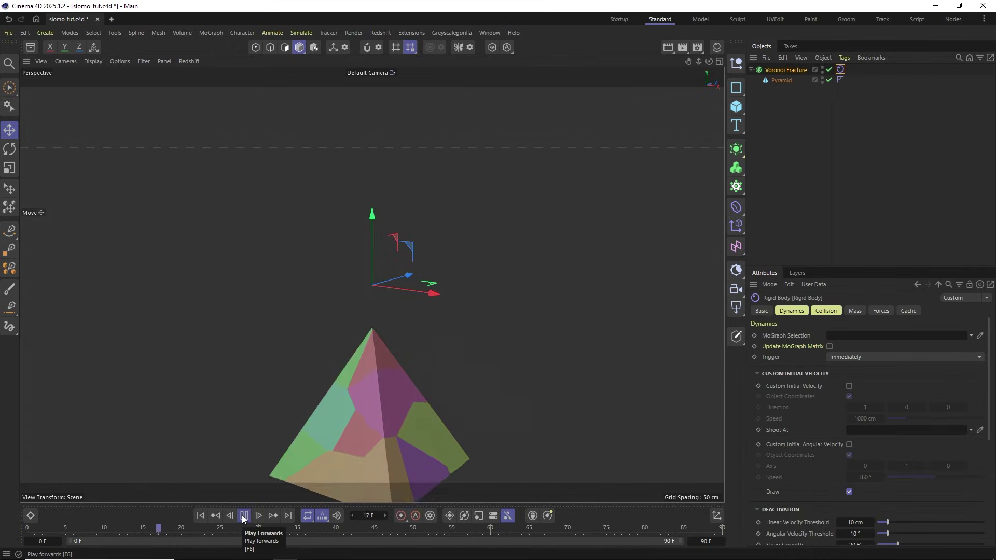
left_click(244, 516)
left_click(201, 516)
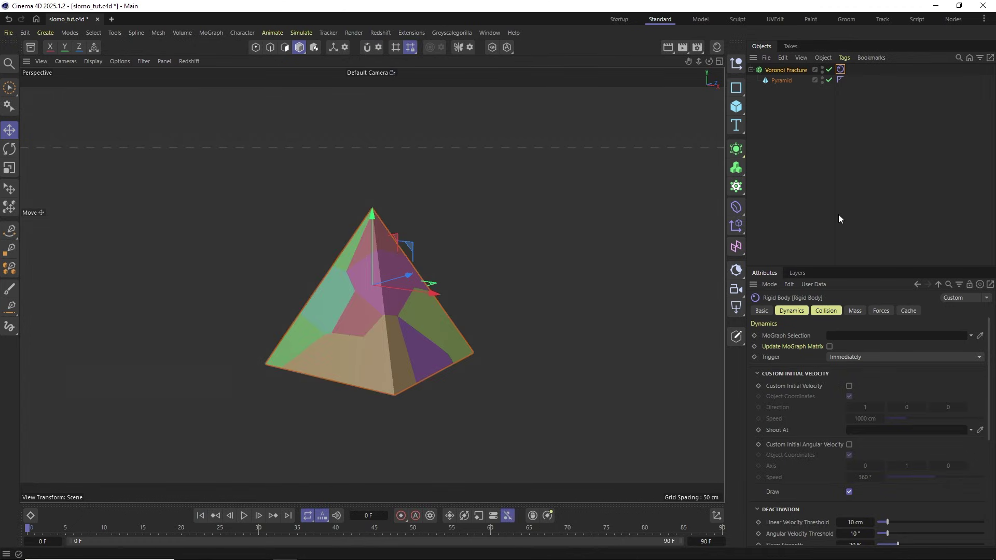
key("ctrl+d")
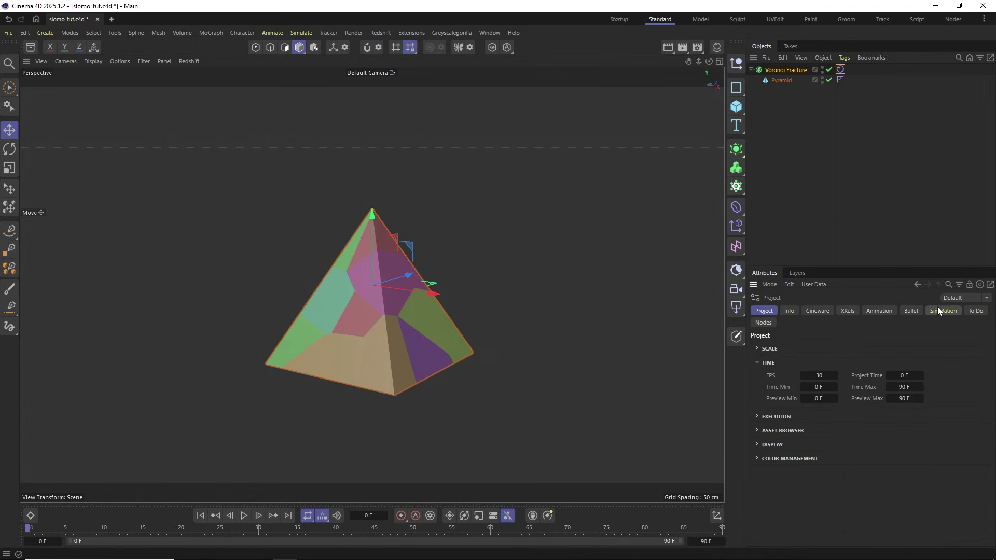
Set Gravity to 0 cm in the project's Simulation > Scene settings
left_click(933, 311)
left_click(762, 348)
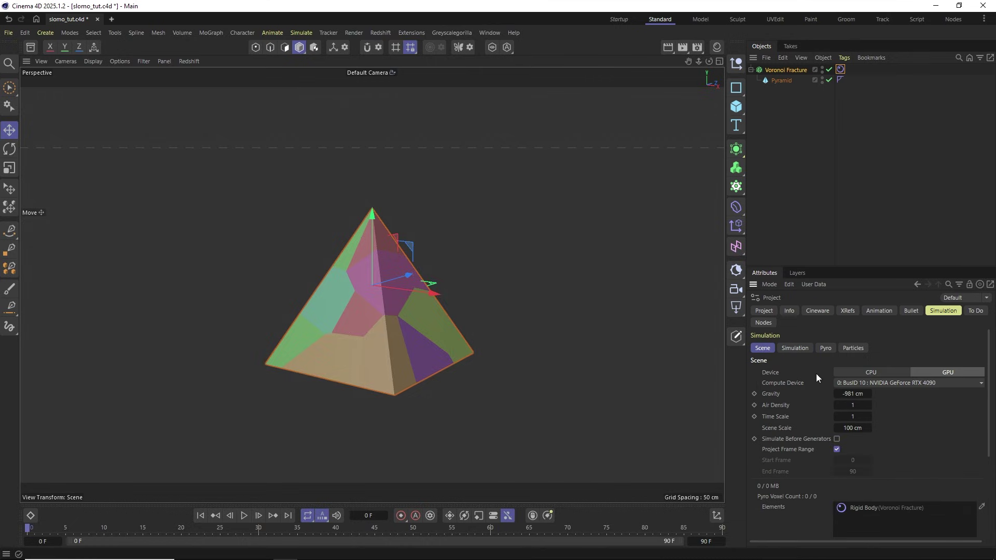
left_click(848, 393)
type("0")
key("Return")
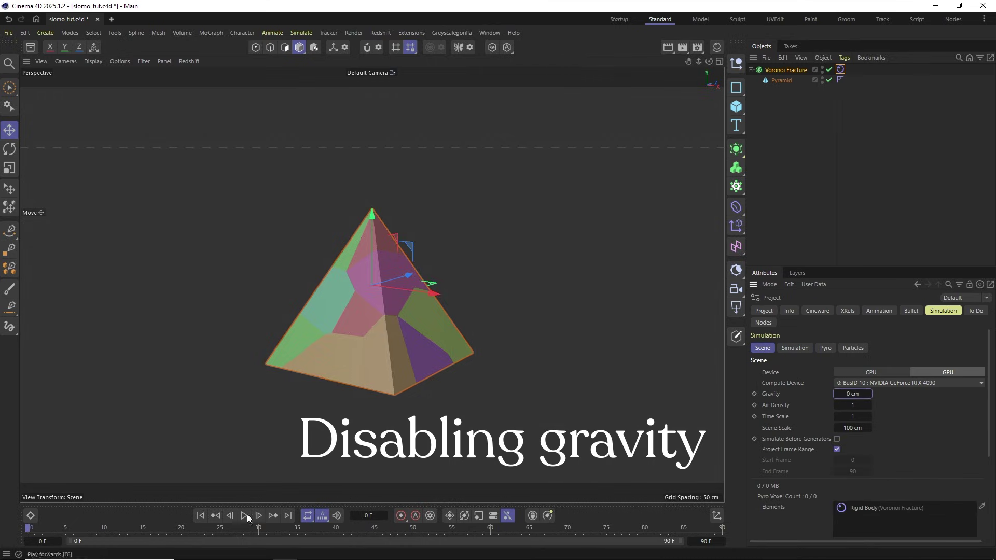
Play to confirm the fragments stay put, rewind, and deselect all objects
left_click(244, 516)
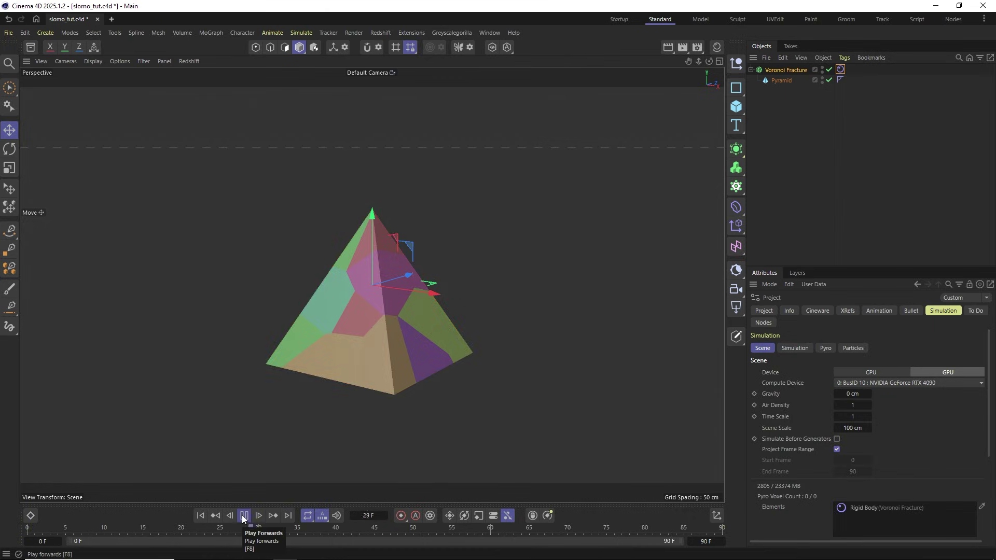
left_click(243, 516)
left_click(200, 516)
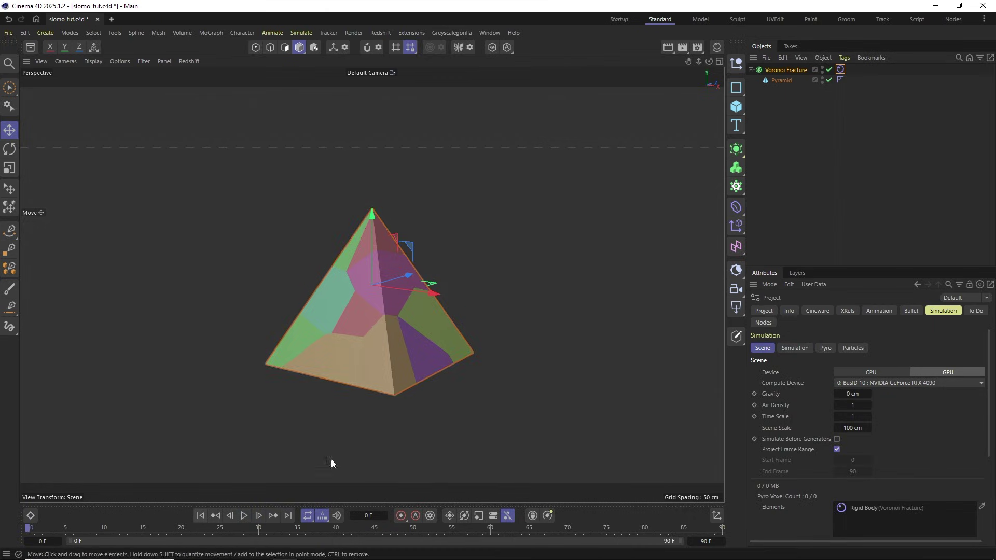
left_click(806, 162)
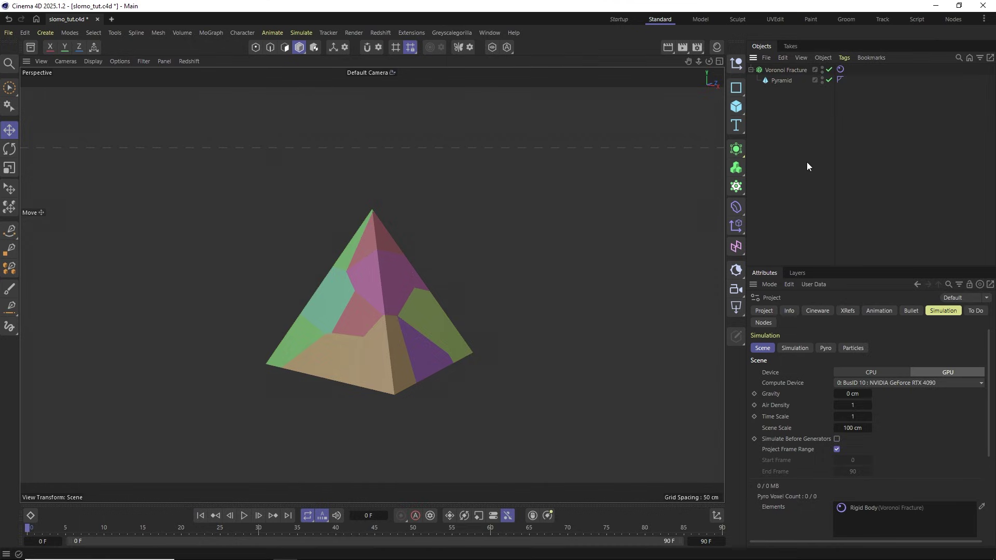
key("shift+c")
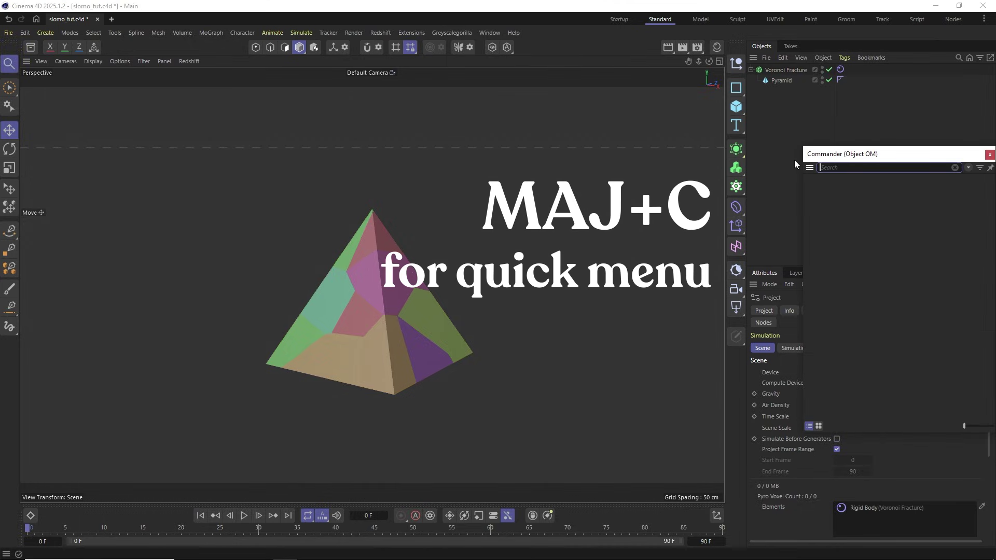
Add an Attractor via command search and set its Strength to -5000
type("attractor")
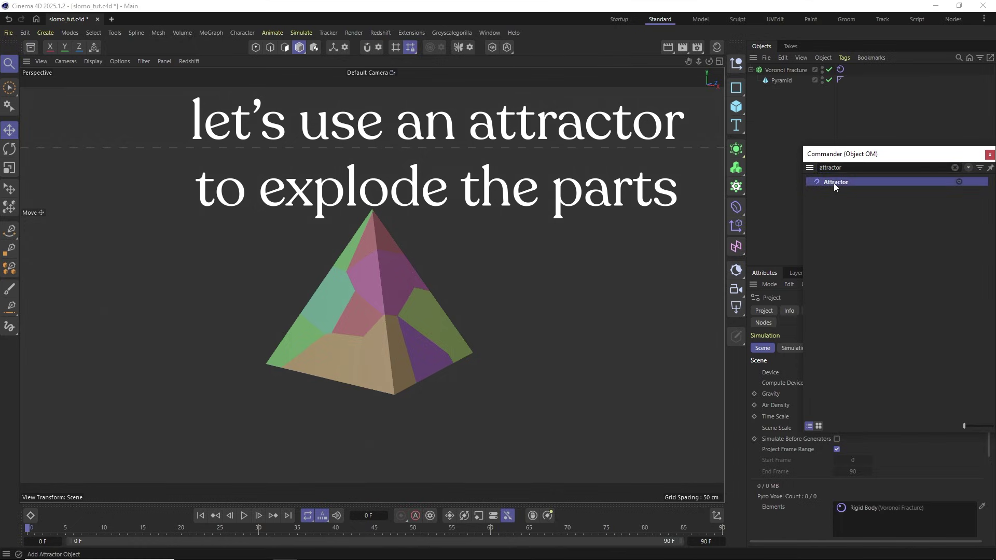
left_click(834, 183)
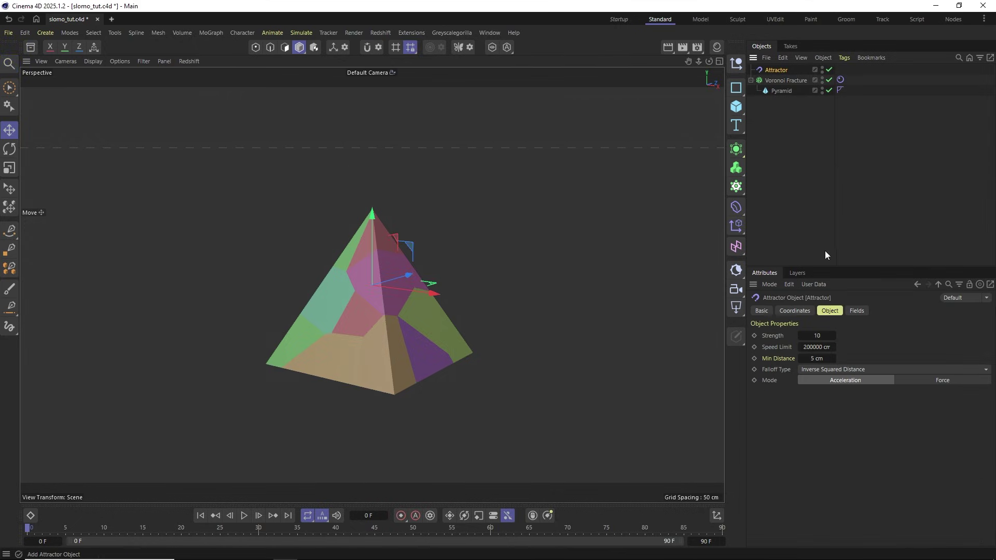
left_click(820, 336)
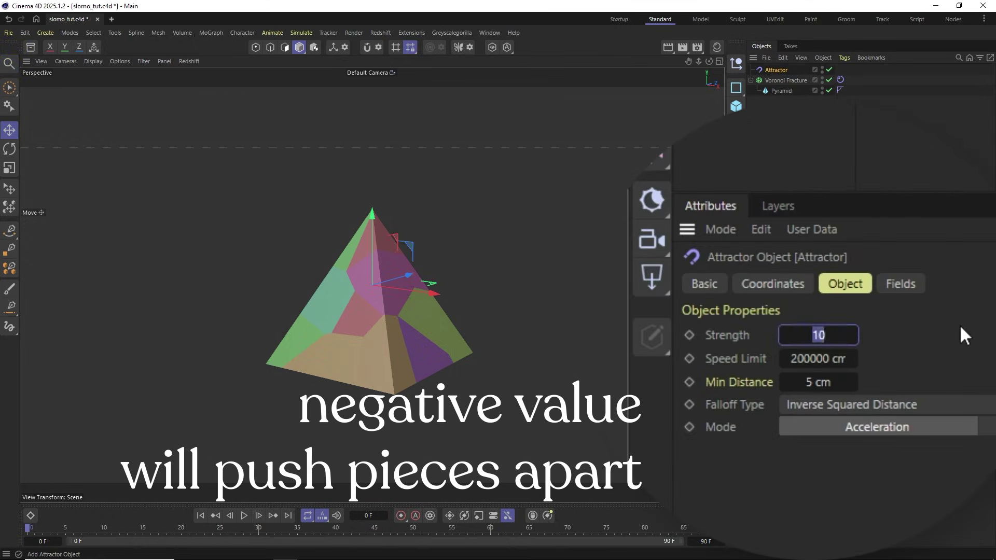
type("-5000")
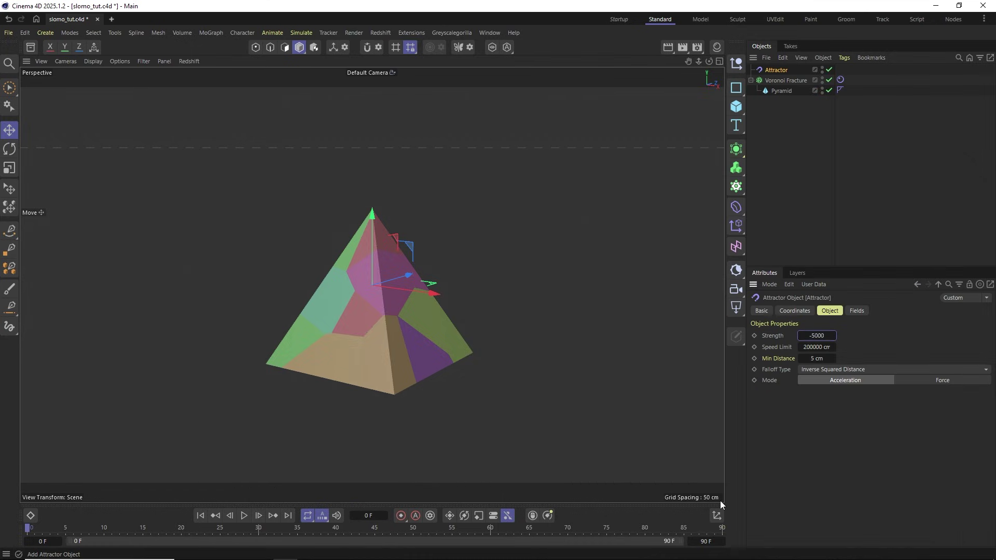
Preview the fragments blowing apart, then stop and return to frame 0
left_click(245, 516)
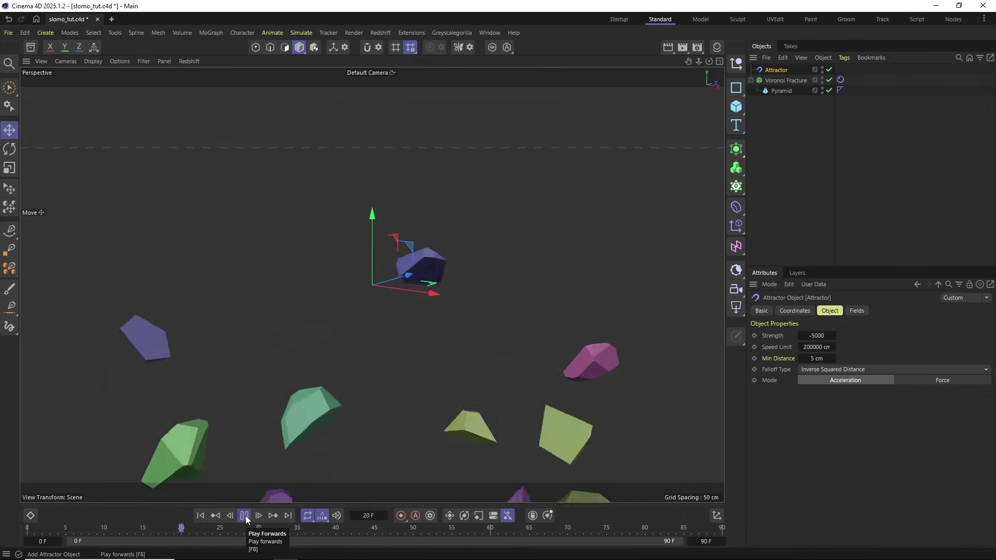
left_click(246, 518)
left_click(199, 516)
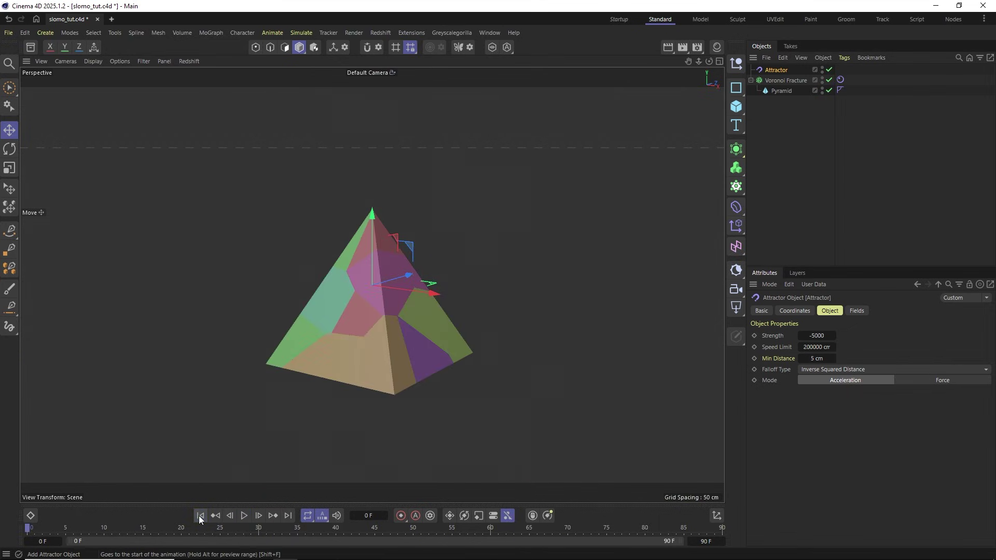
Set the Voronoi Fracture's Point Amount to 50
left_click(798, 80)
left_click(859, 311)
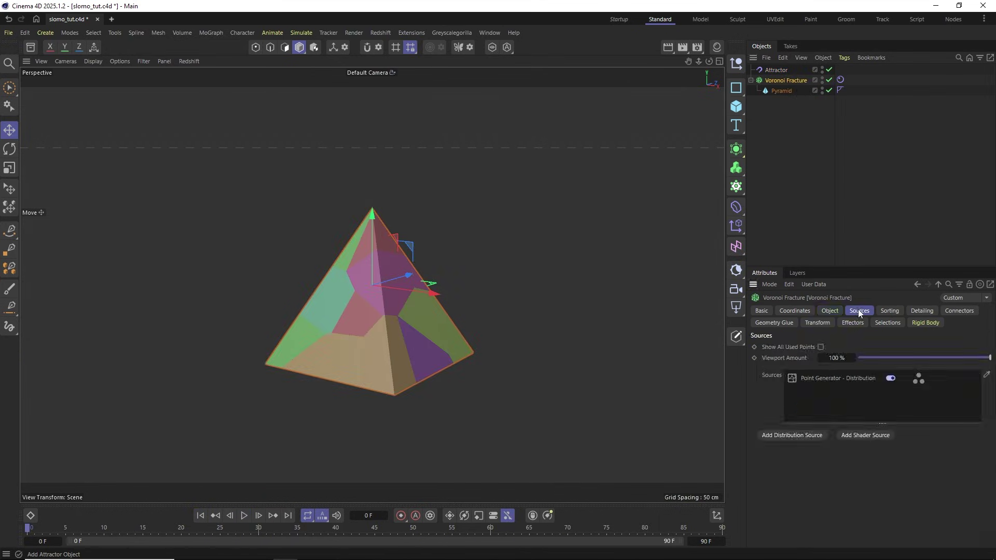
left_click(842, 378)
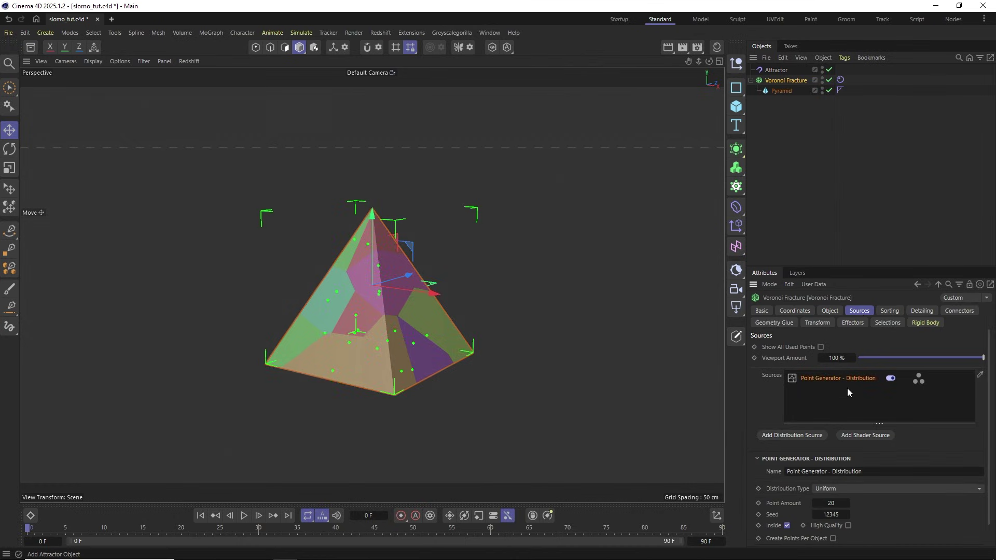
left_click_drag(989, 439, 989, 458)
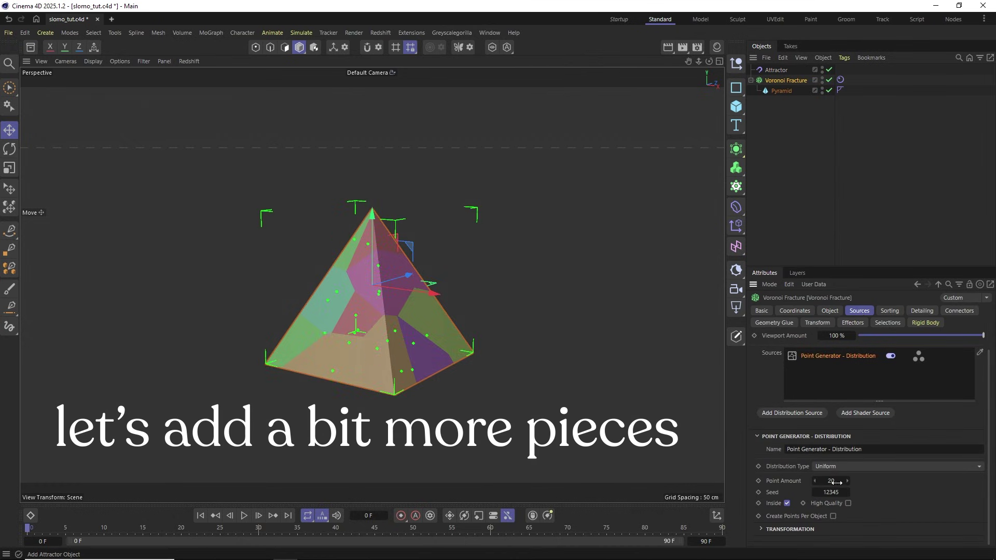
type("50")
key("Return")
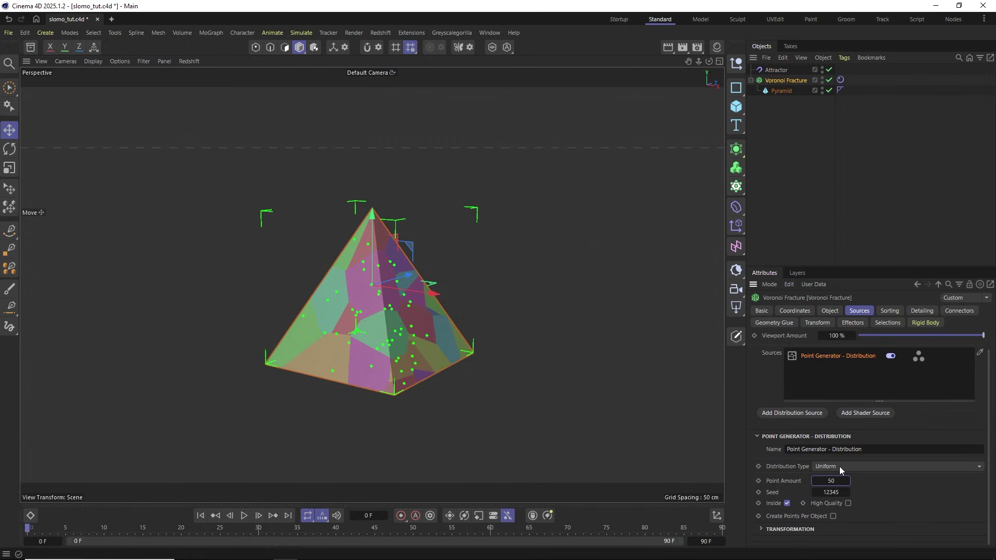
Switch Distribution Type to Normal with Standard Deviation 0.05, then preview the result
left_click(840, 466)
left_click(848, 492)
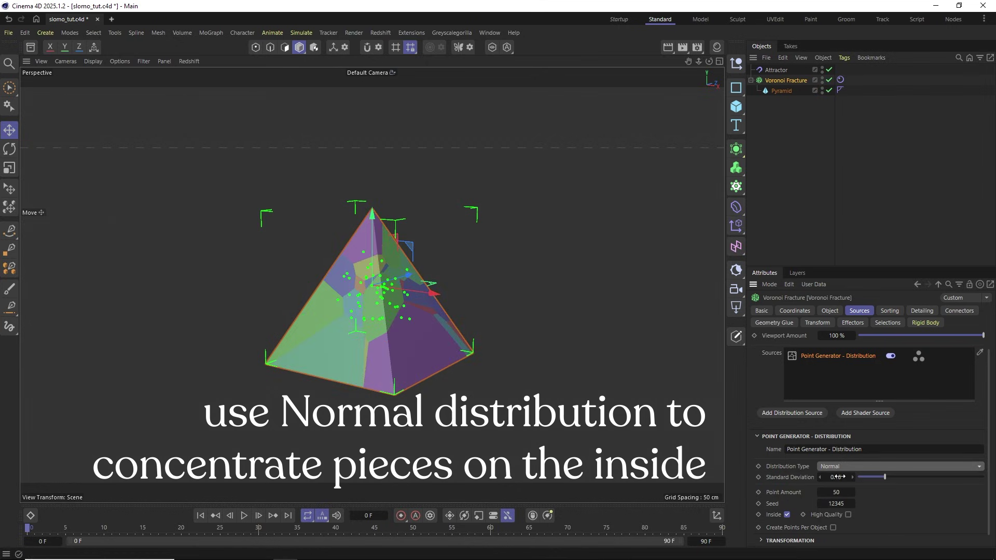
mouse_move(839, 477)
left_mouse_down()
mouse_move(851, 477)
mouse_move(833, 477)
left_mouse_up()
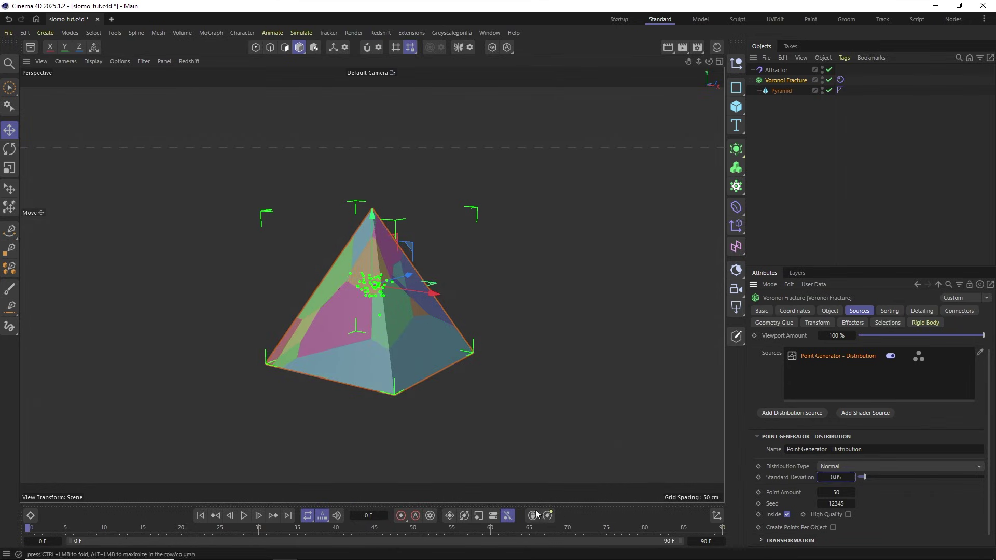
left_click(243, 516)
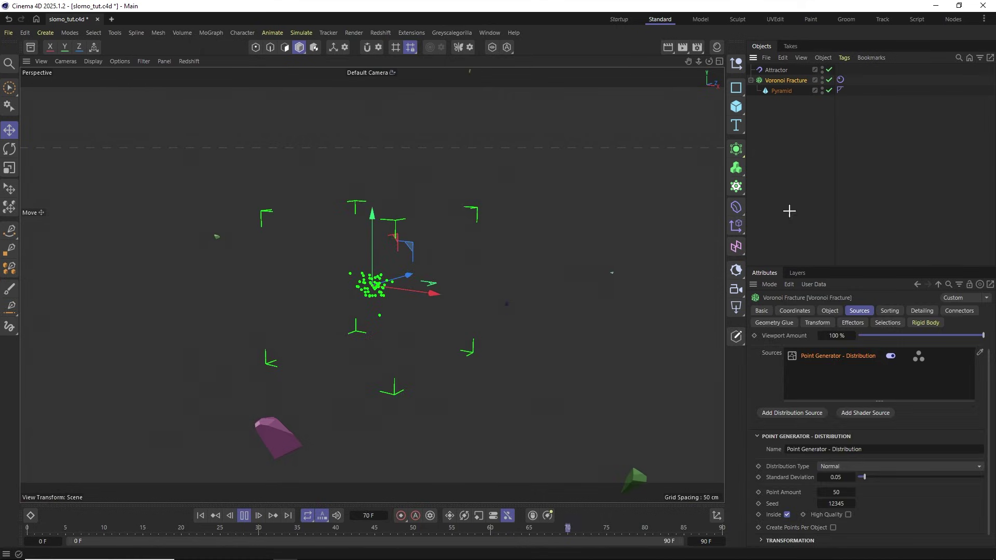
left_click(682, 313)
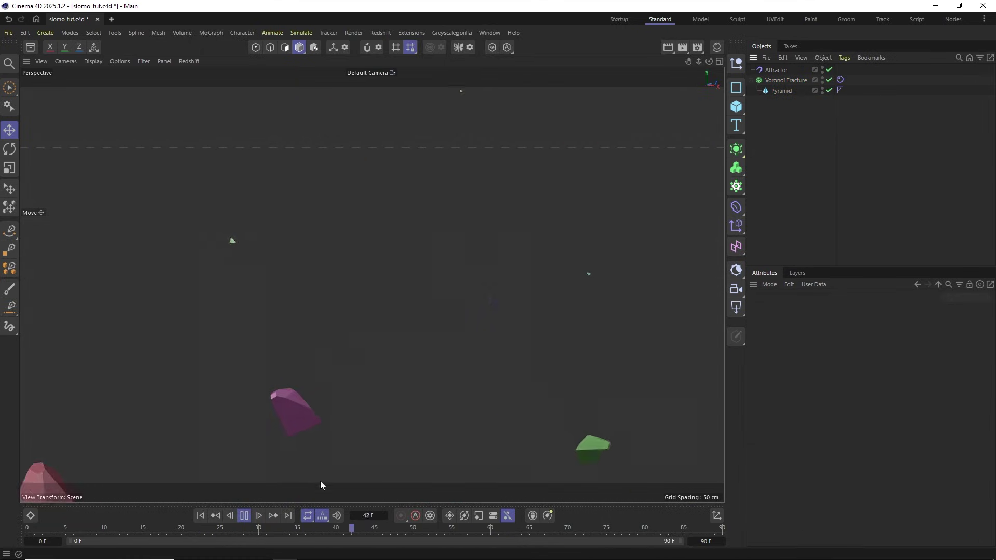
left_click(244, 516)
Keyframe the project's simulation Time Scale to 0.05 at frame 12, then replay from start
left_click(201, 516)
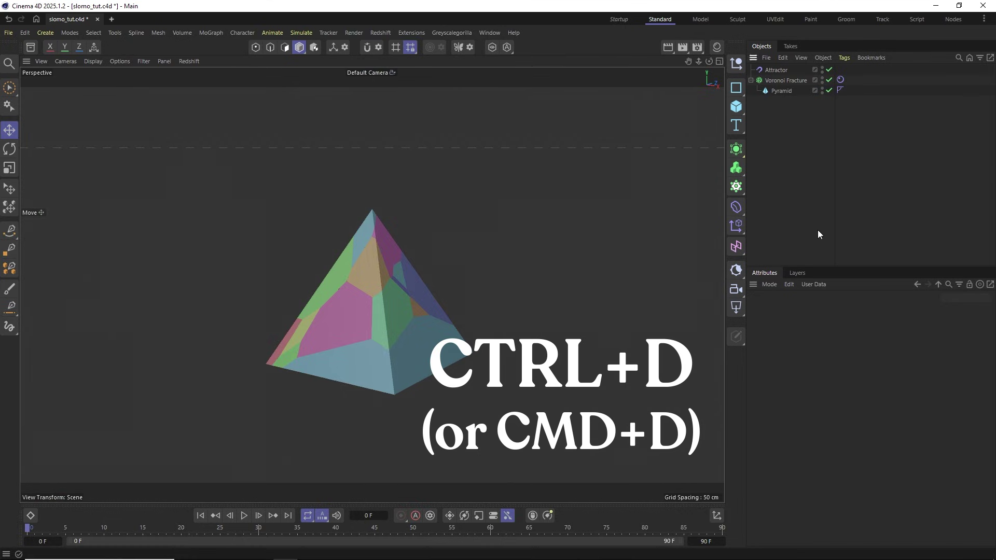
key("ctrl+d")
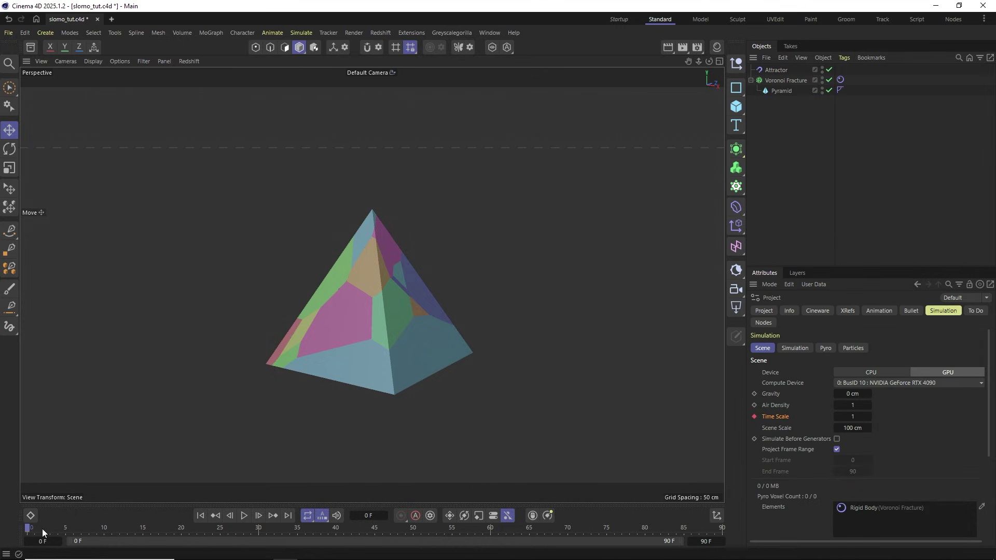
left_click_drag(42, 528, 119, 535)
type("0")
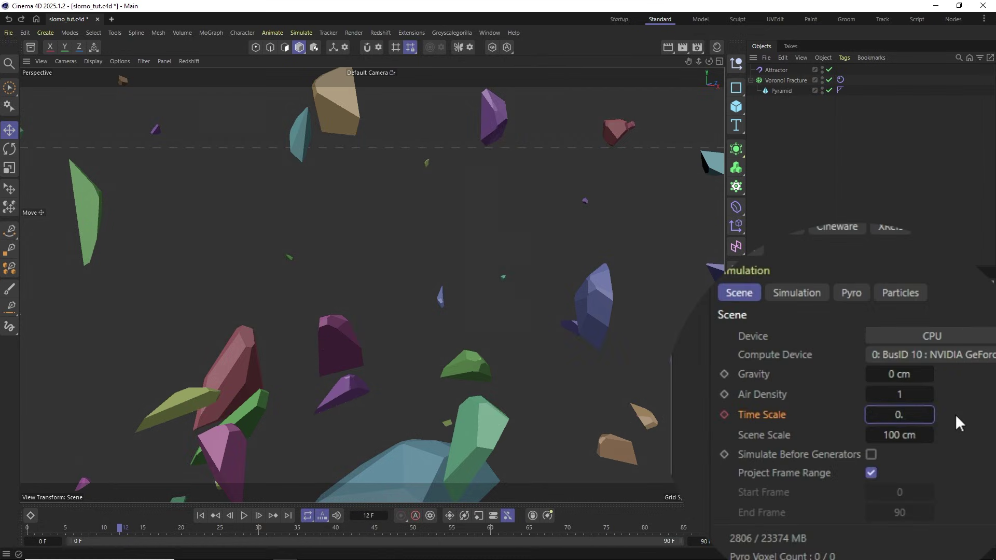
type(".05")
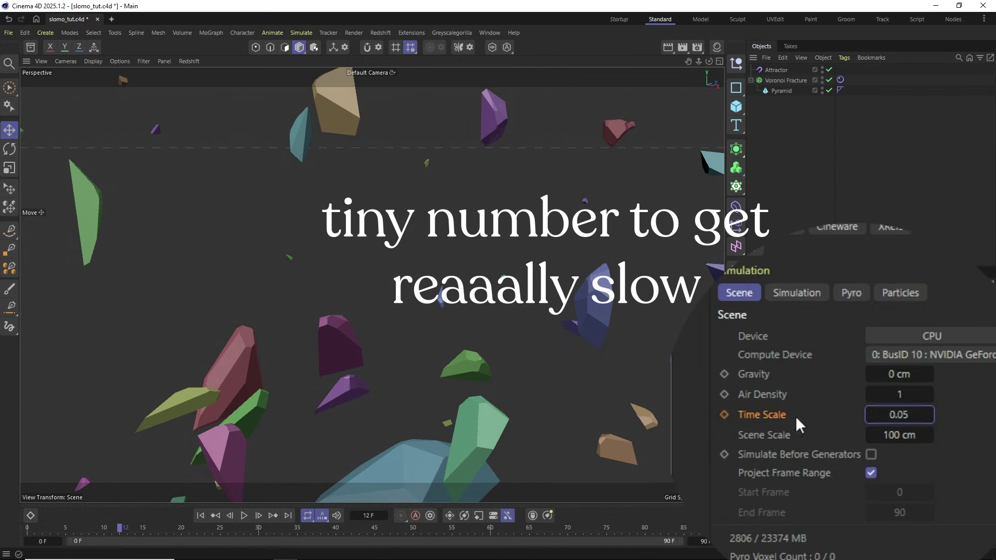
left_click(726, 413)
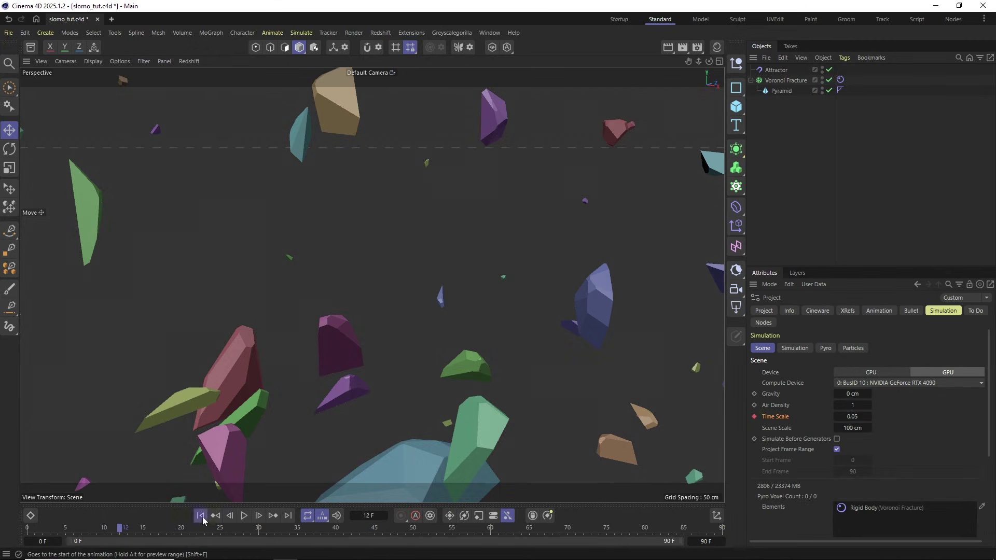
left_click(201, 516)
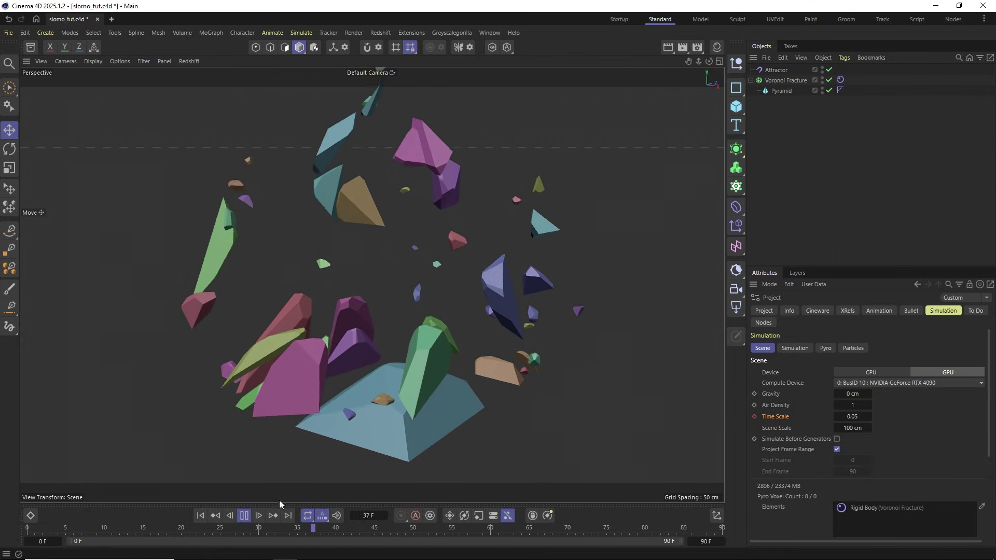
left_click(244, 516)
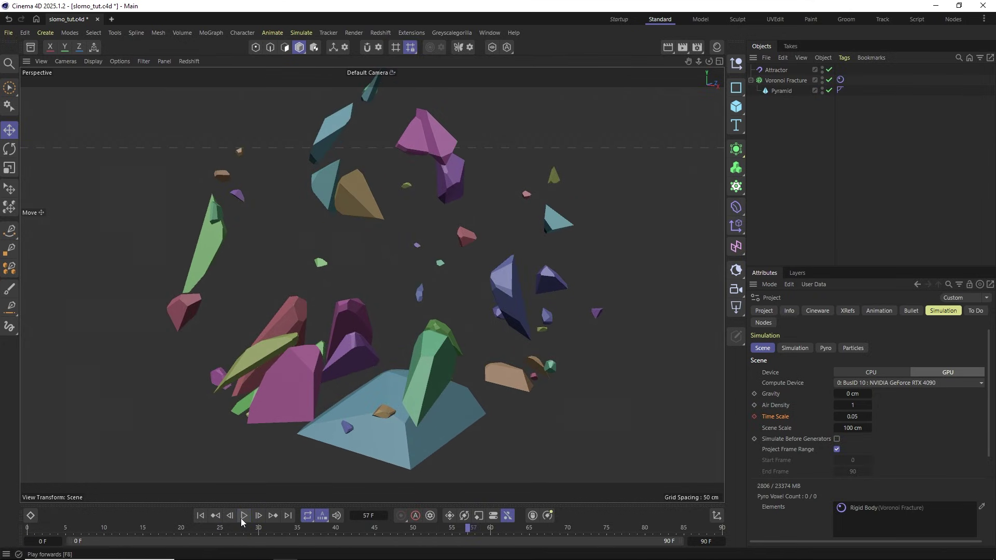
left_click(201, 516)
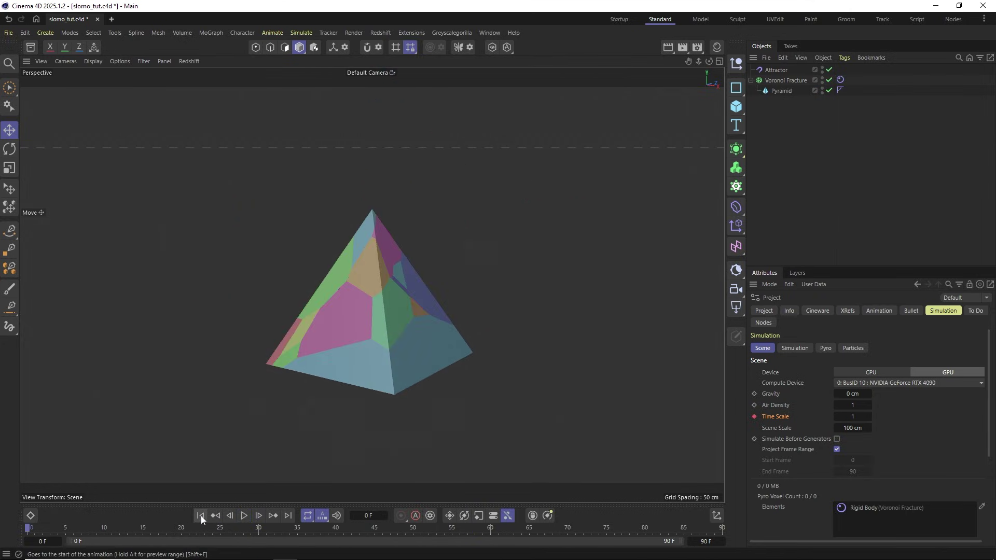
Enable Detailing and Noise Surface on the Voronoi Fracture
left_click(778, 80)
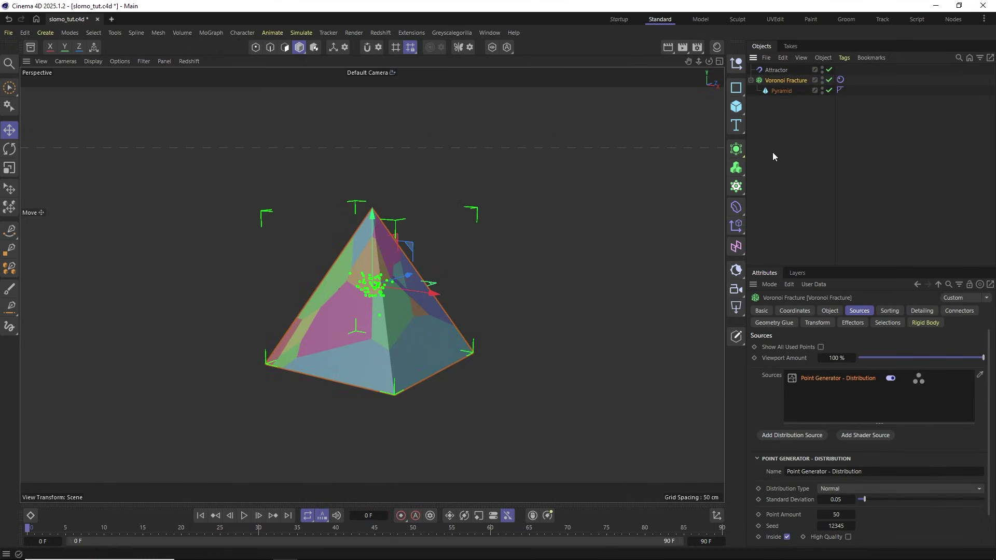
left_click(926, 311)
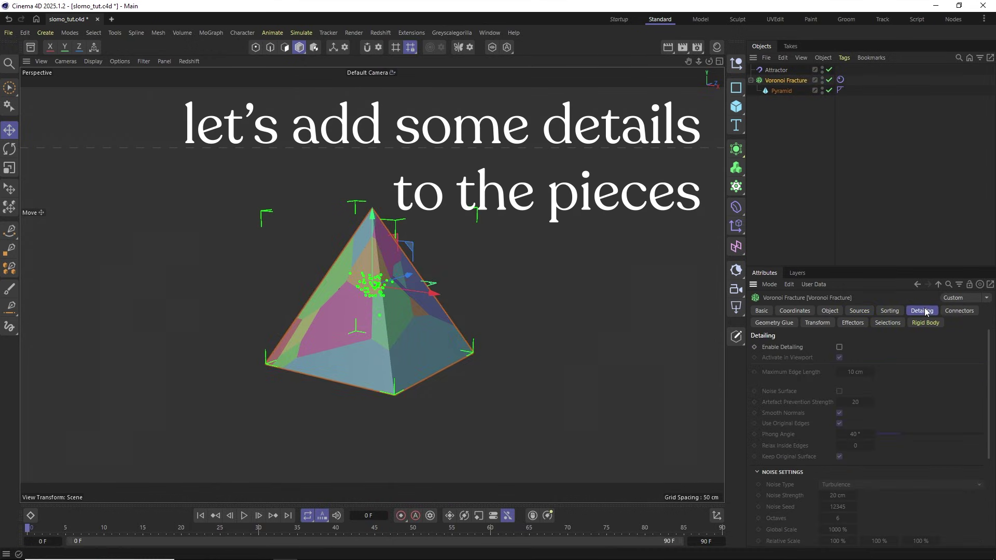
left_click(839, 347)
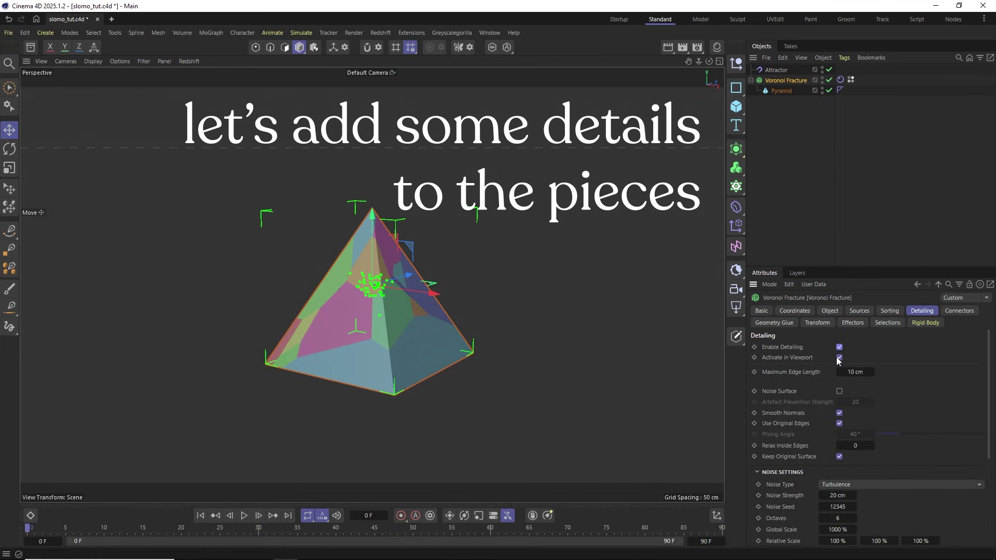
left_click(839, 392)
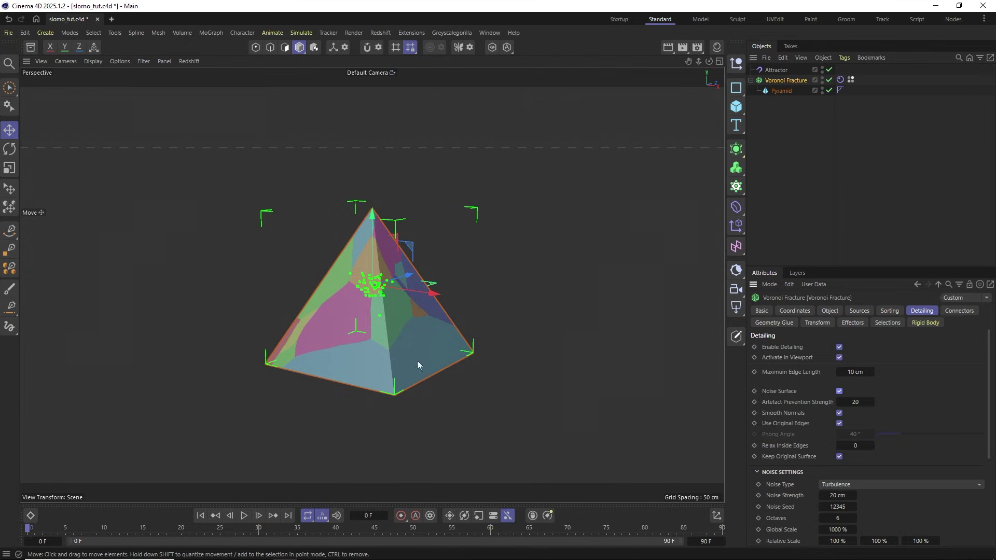
Set detailing Noise Strength to 25 cm and Global Scale to 800 %
left_click_drag(990, 412, 982, 480)
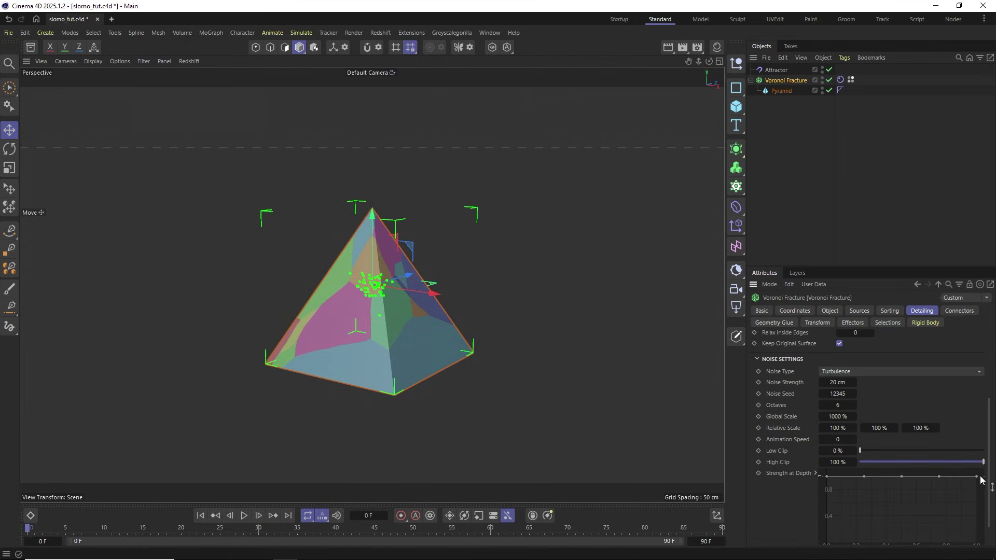
mouse_move(837, 382)
left_mouse_down()
mouse_move(862, 382)
mouse_move(846, 383)
left_mouse_up()
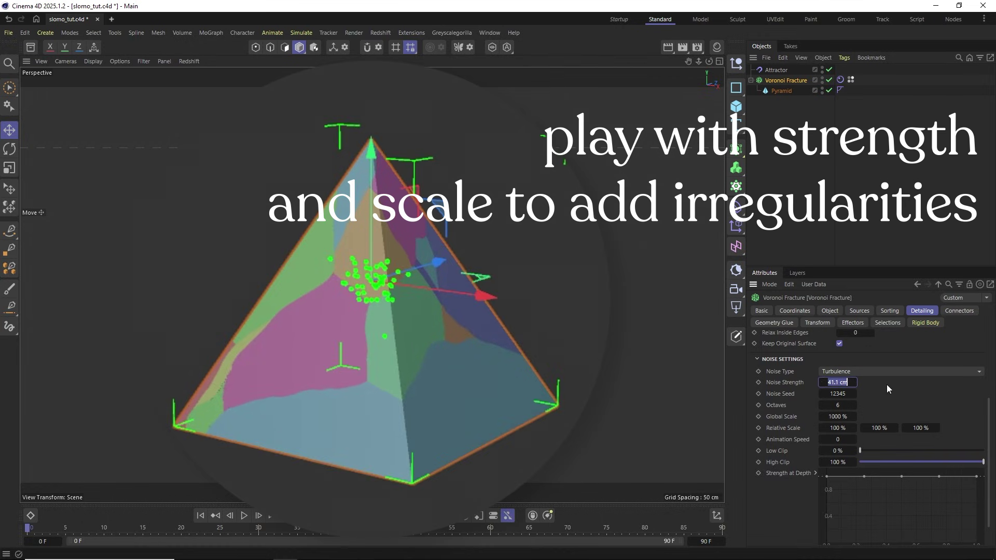
type("25")
key("Return")
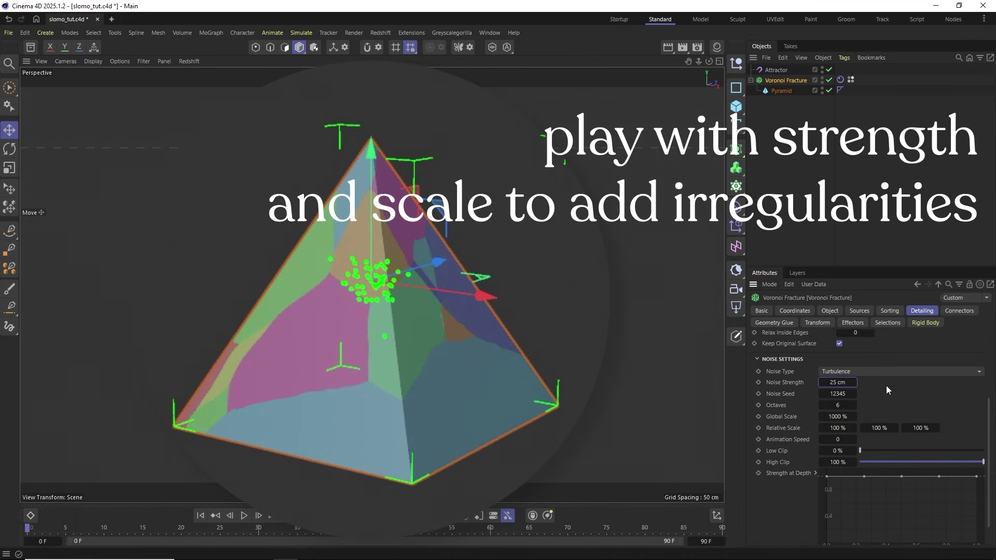
mouse_move(838, 417)
left_mouse_down()
mouse_move(810, 416)
mouse_move(882, 417)
mouse_move(837, 417)
left_mouse_up()
type("800")
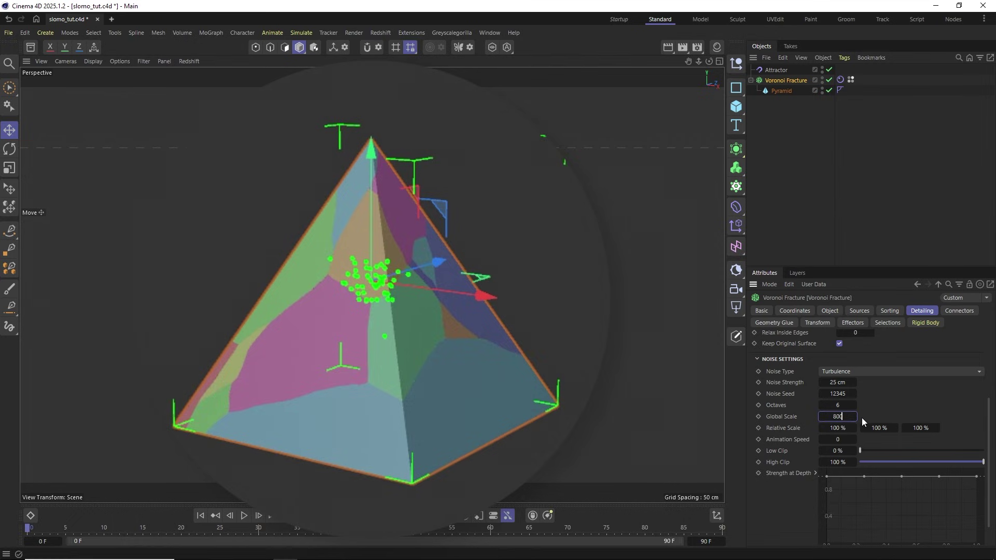
left_click(816, 162)
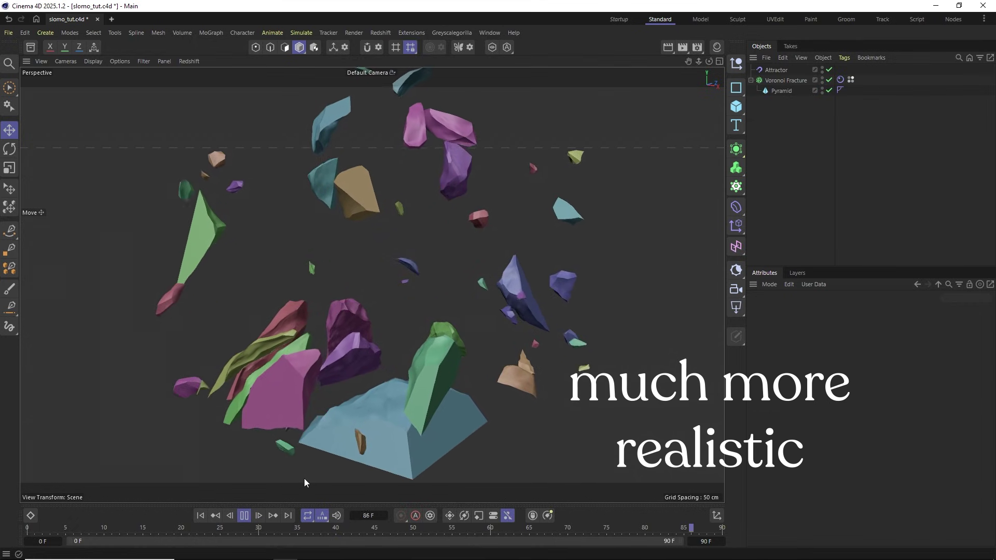
Lower the Voronoi Fracture's detailing Noise Strength to 12 cm
key("space")
left_click(789, 80)
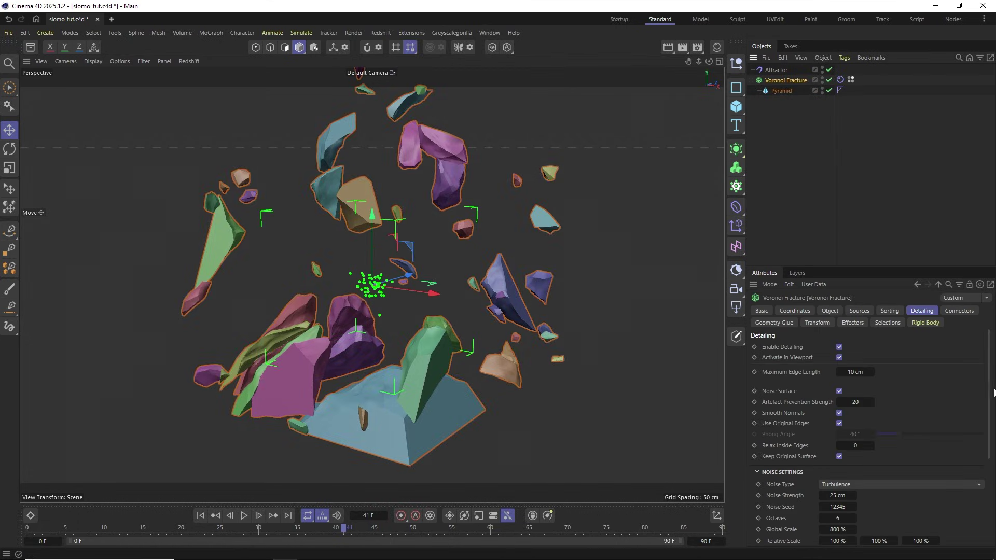
mouse_move(989, 393)
left_mouse_down()
mouse_move(987, 470)
mouse_move(930, 449)
left_mouse_up()
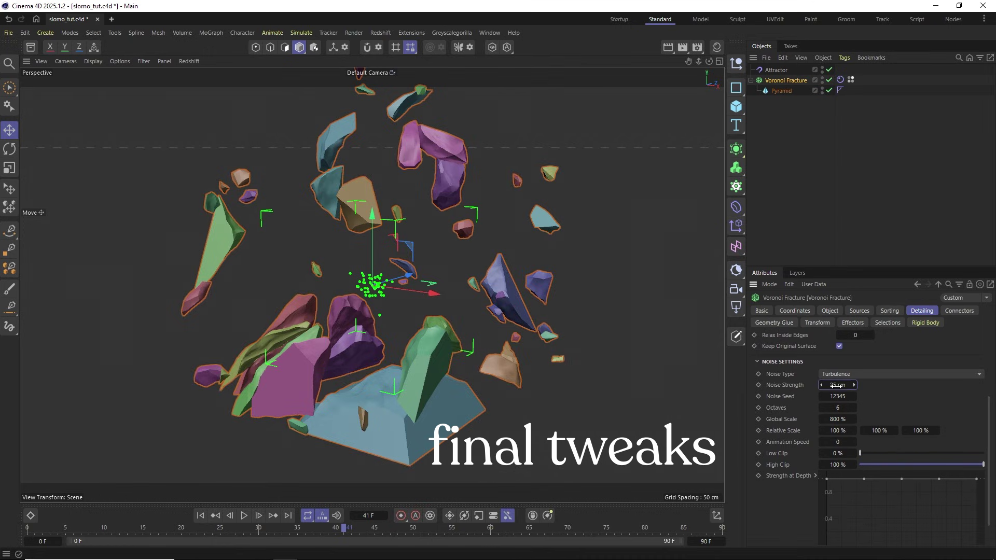
left_click_drag(854, 385, 830, 385)
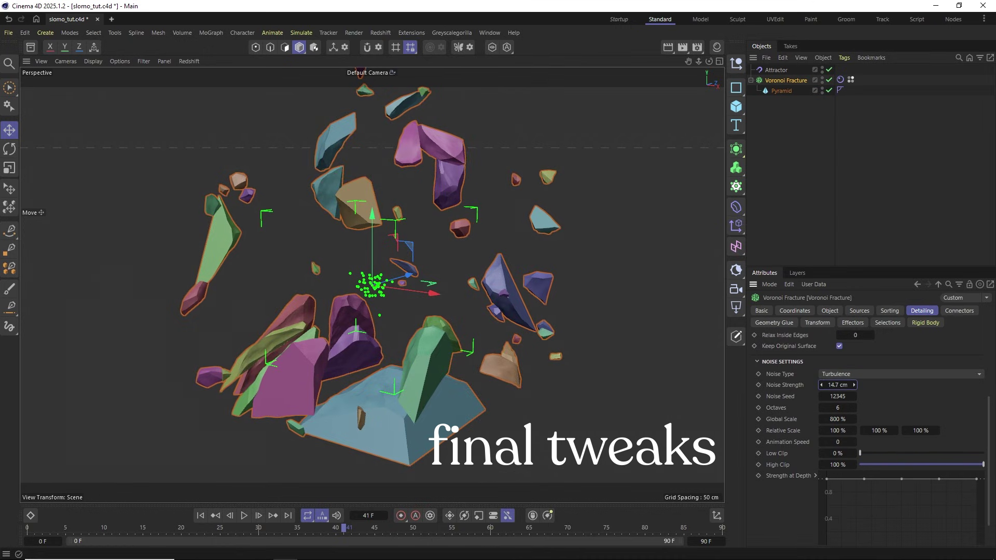
left_click(854, 385)
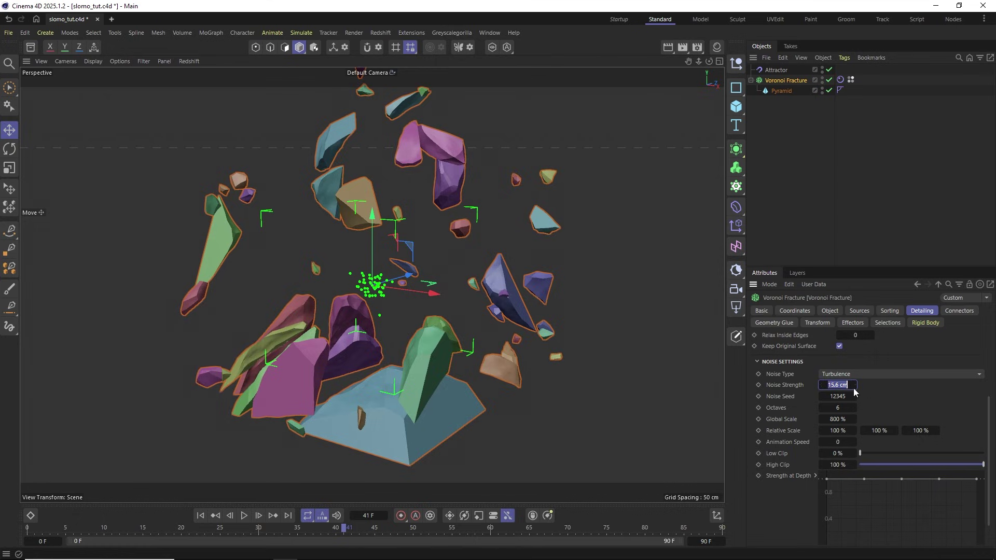
type("12")
key("Return")
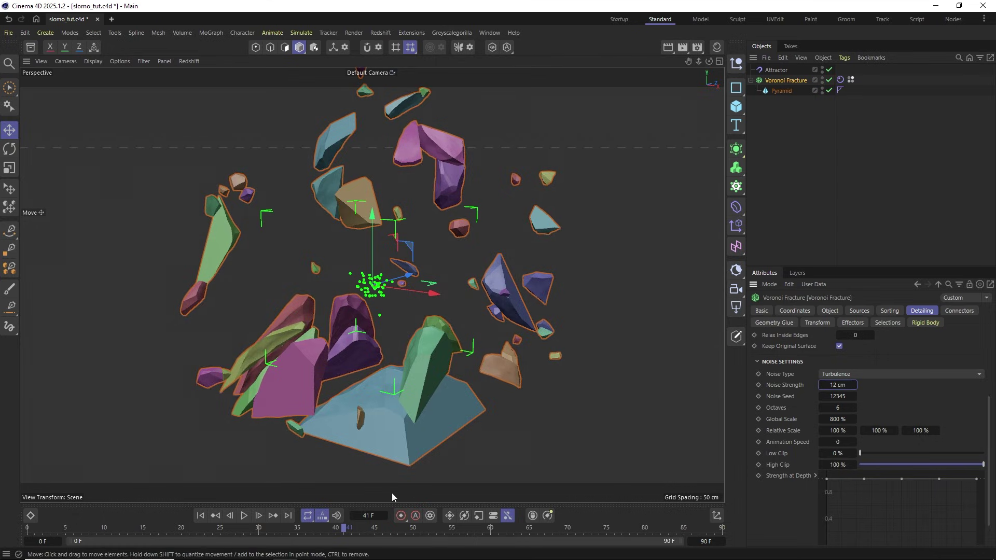
Replay the shattering from the start, then return to frame 0
left_click(200, 515)
left_click(244, 516)
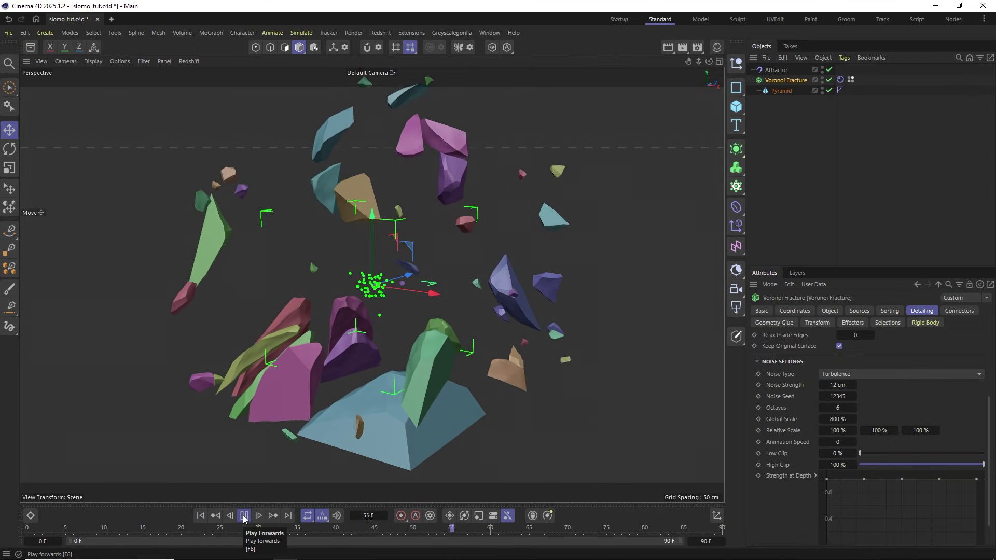
left_click(244, 515)
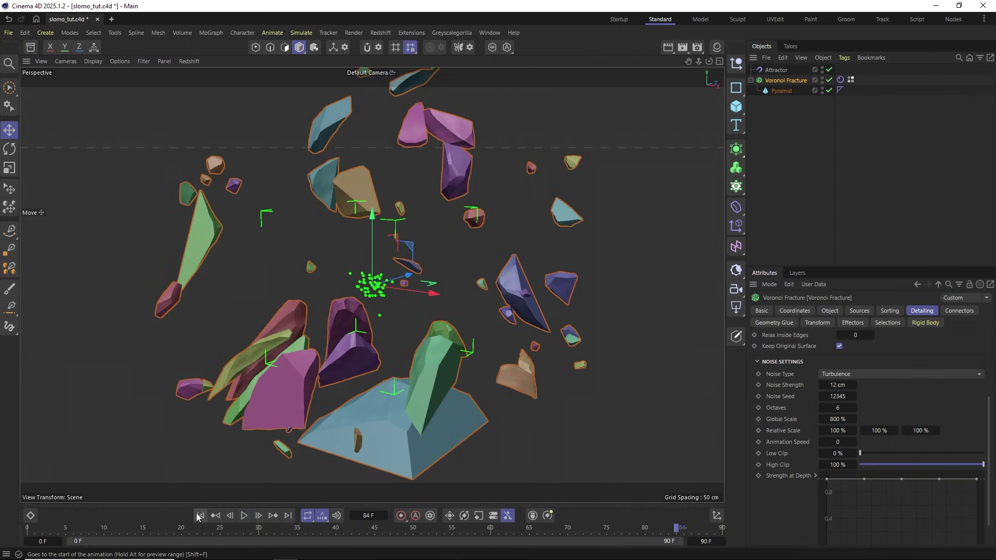
left_click(199, 515)
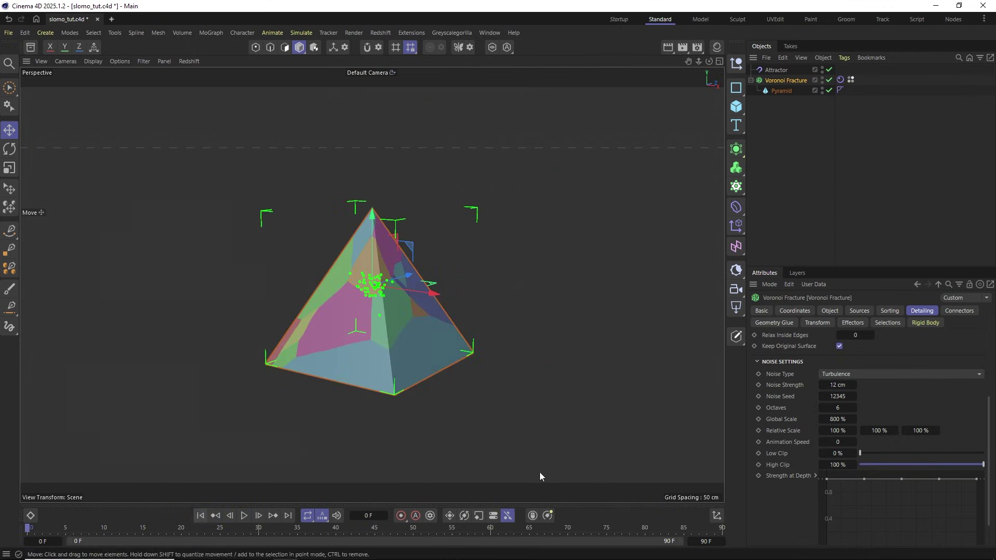
Uncheck Colorize Fragments in the Voronoi Fracture's Object settings
left_click(798, 162)
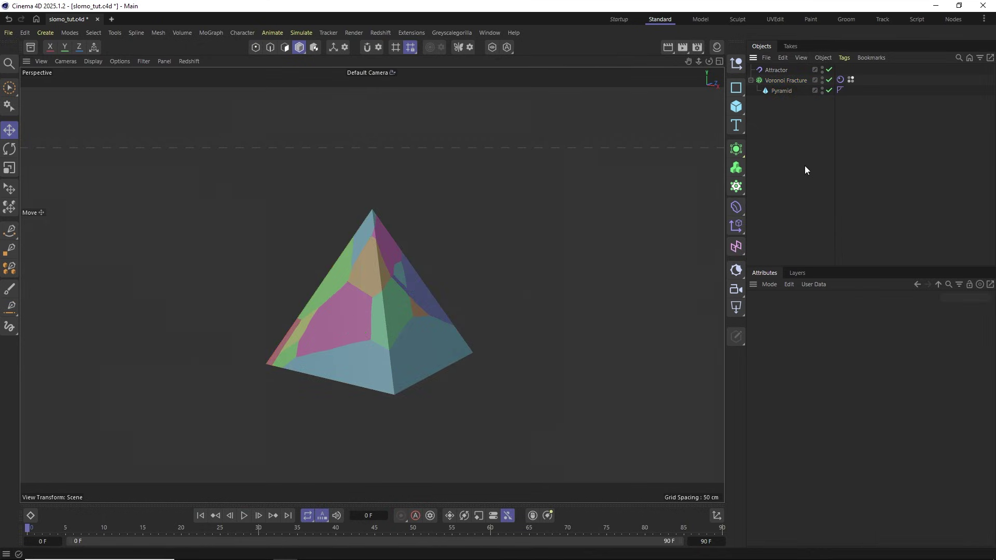
left_click(797, 80)
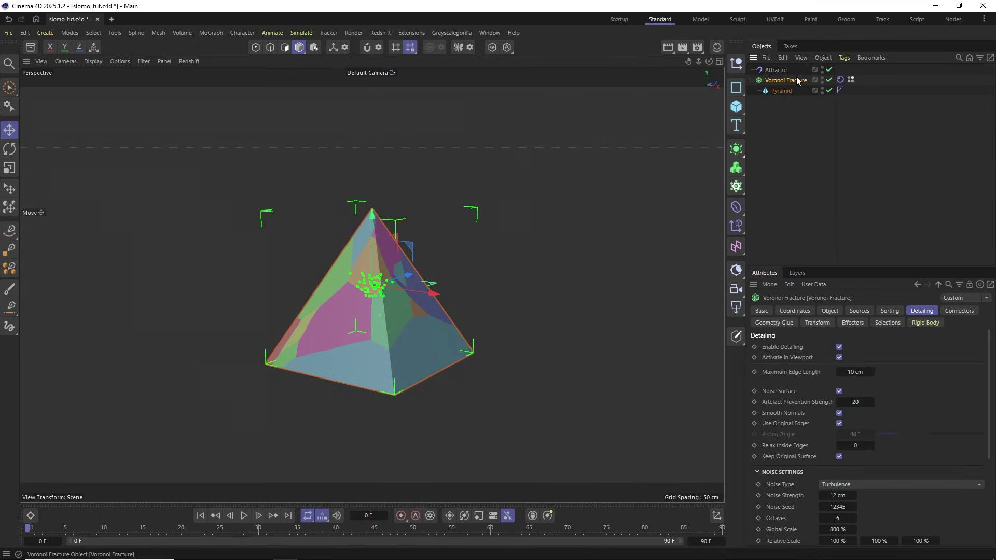
left_click(832, 311)
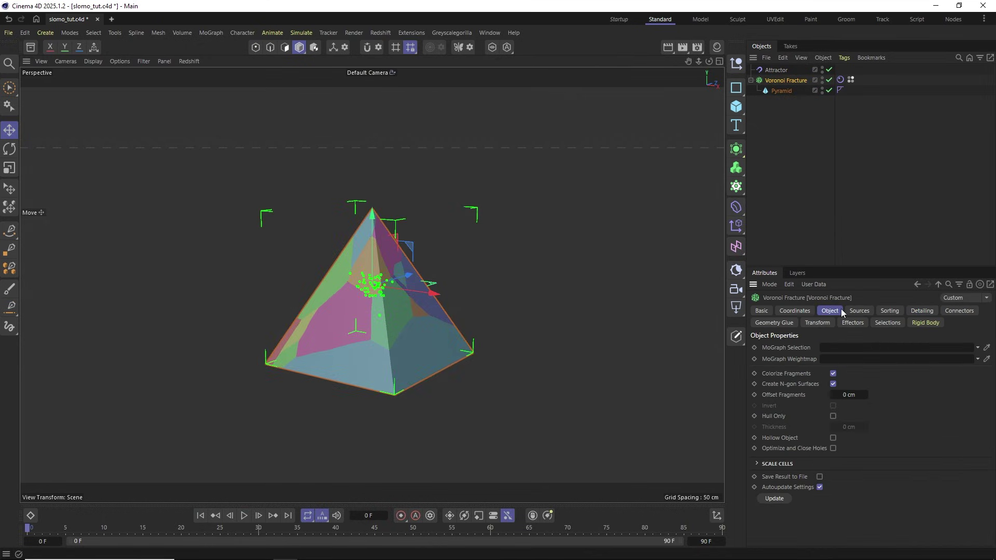
left_click(833, 374)
Play the white fracture simulation, then rewind to frame 0
left_click(782, 236)
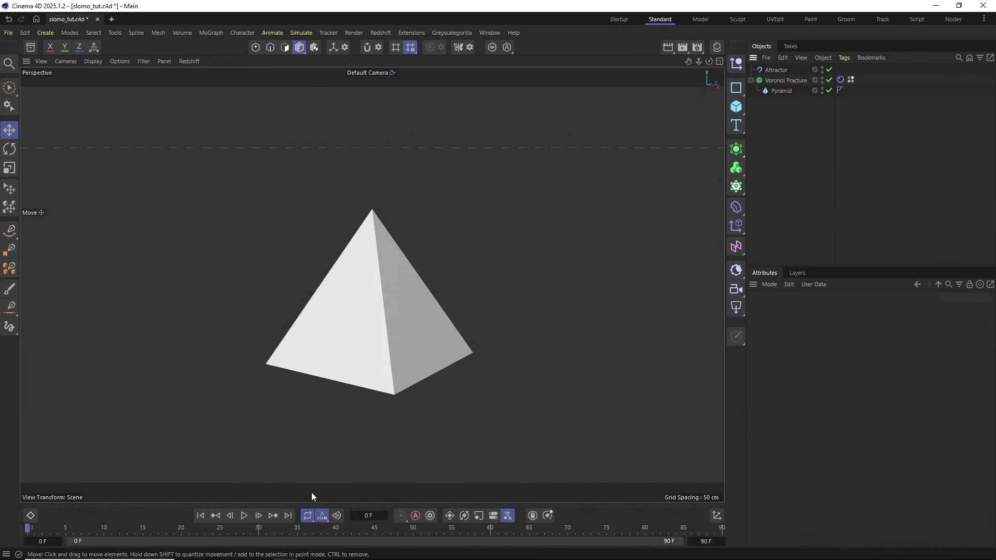
left_click(244, 516)
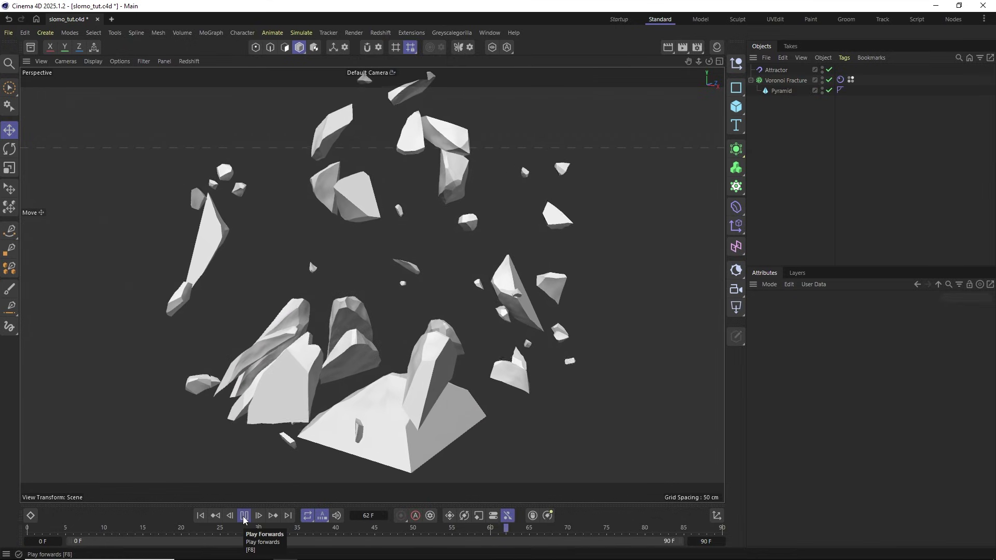
left_click(244, 516)
left_click(201, 515)
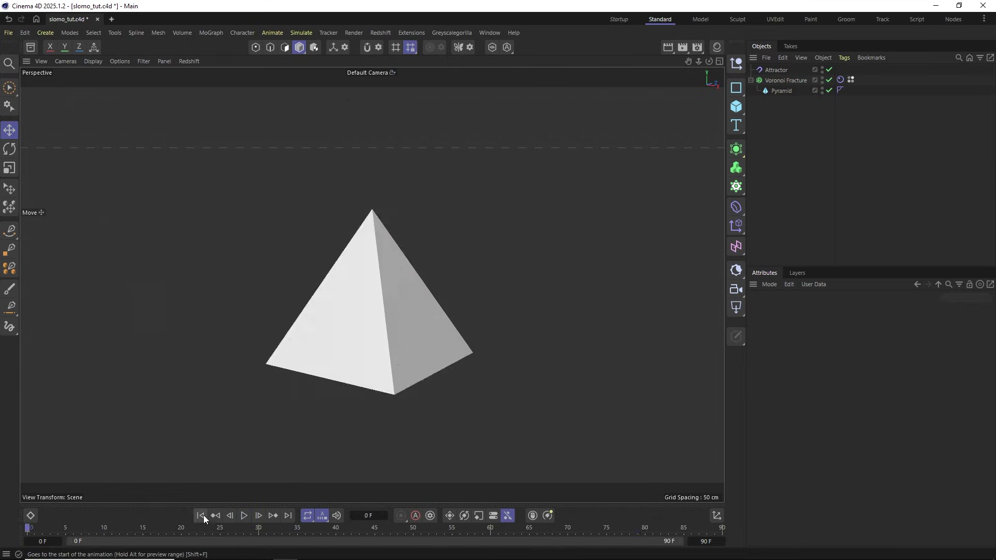
Cache the Rigid Body simulation externally to slowmo_Rigid Body_v0.abc in the abc folder, then scrub to check it
left_click(841, 80)
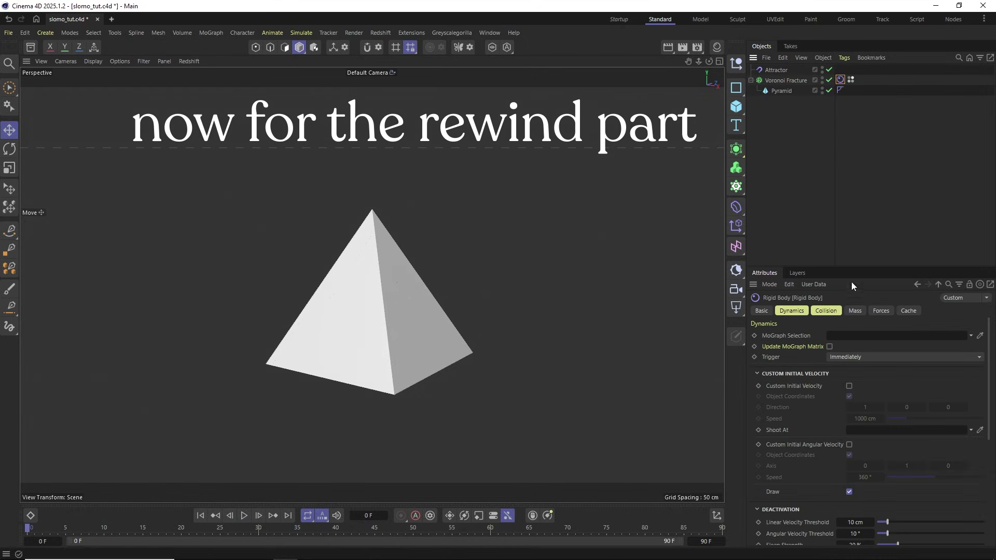
left_click(910, 311)
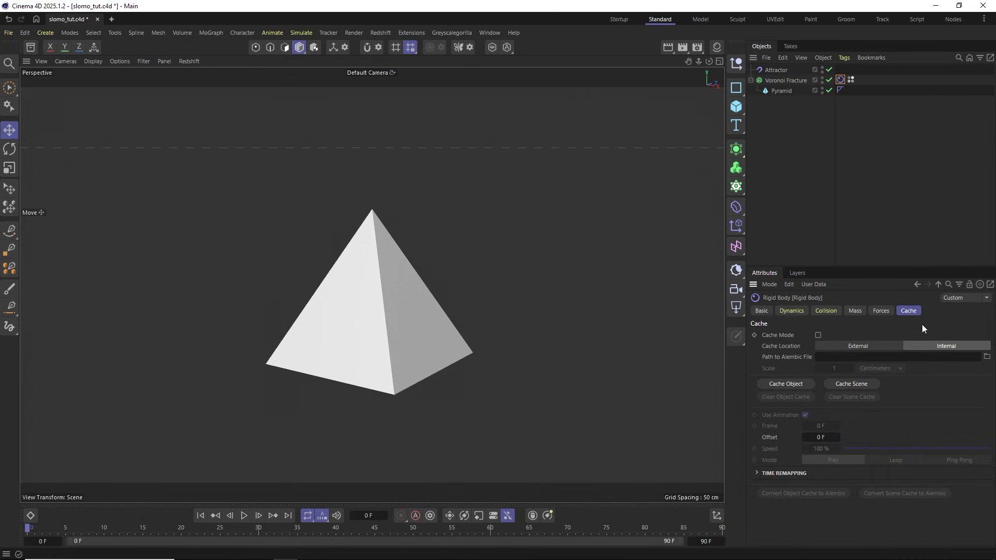
left_click(861, 348)
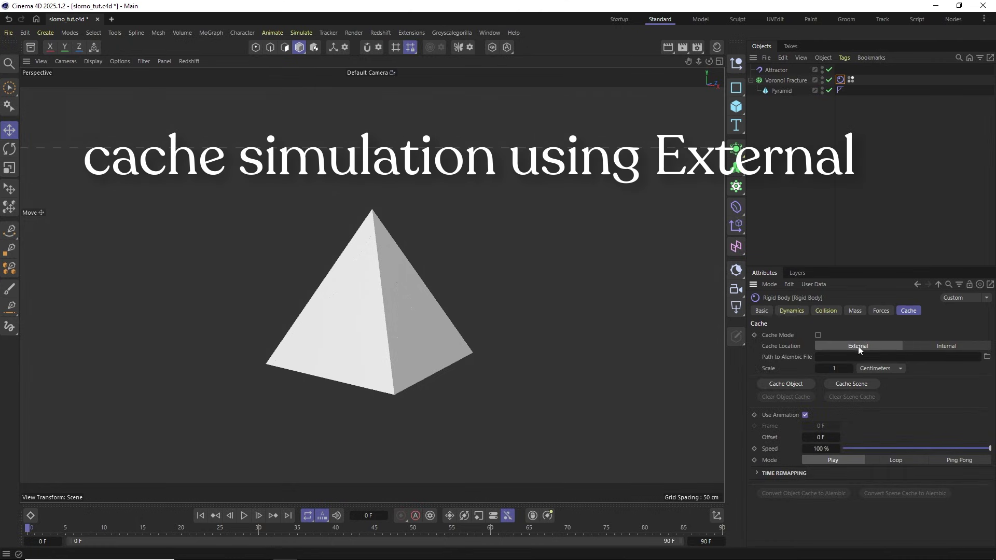
left_click(887, 357)
left_click(800, 384)
type("slowmo")
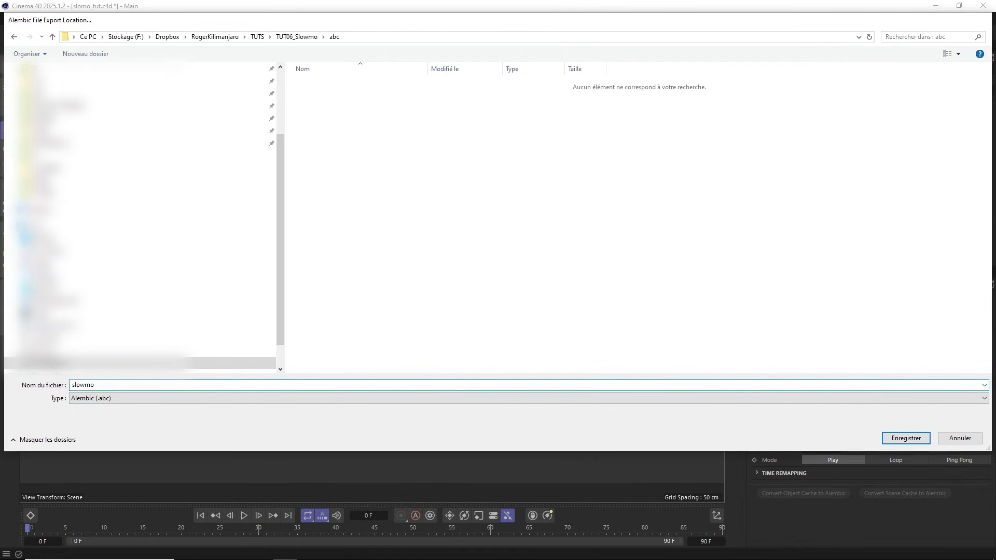
key("Return")
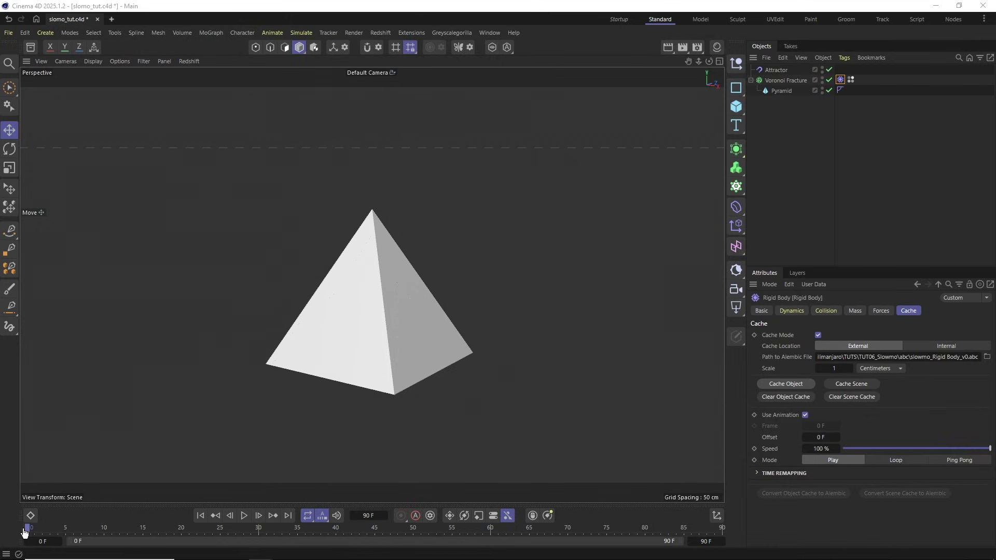
mouse_move(28, 528)
left_mouse_down()
mouse_move(665, 534)
mouse_move(18, 528)
left_mouse_up()
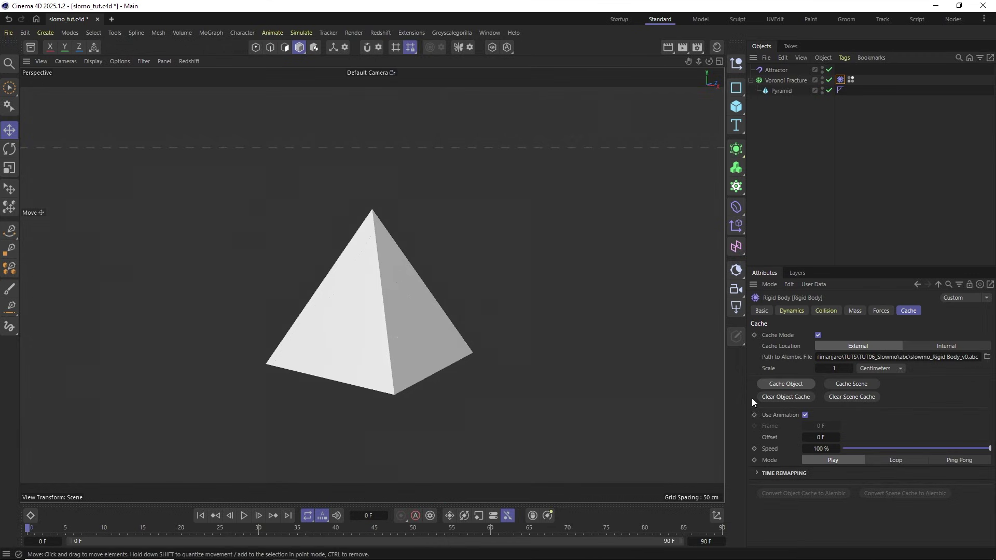
Turn off Use Animation, keyframe cache Frame at 0 F on frame 0, then raise it toward 45 F
left_click(805, 415)
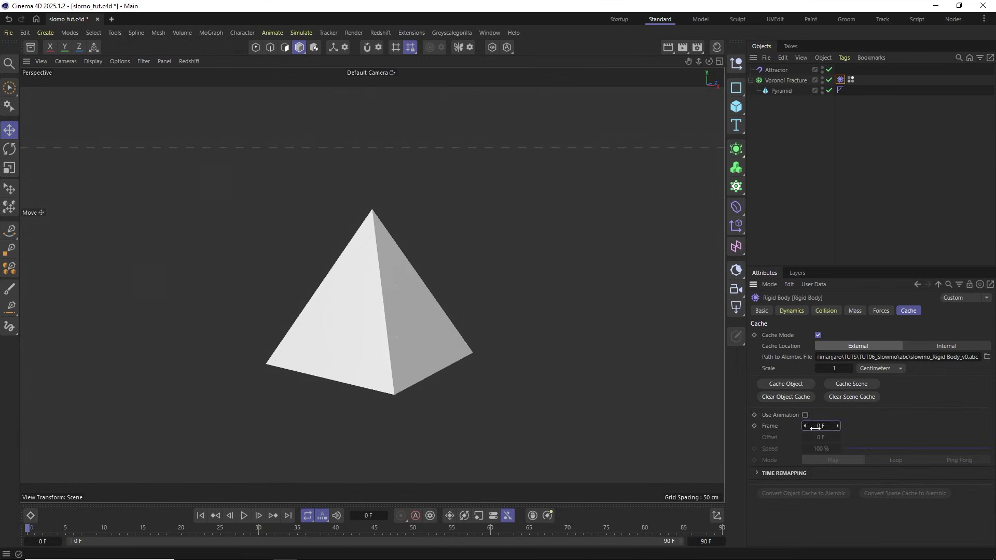
mouse_move(818, 426)
left_mouse_down()
mouse_move(840, 426)
mouse_move(809, 426)
left_mouse_up()
left_click(755, 427)
left_click_drag(821, 426, 821, 371)
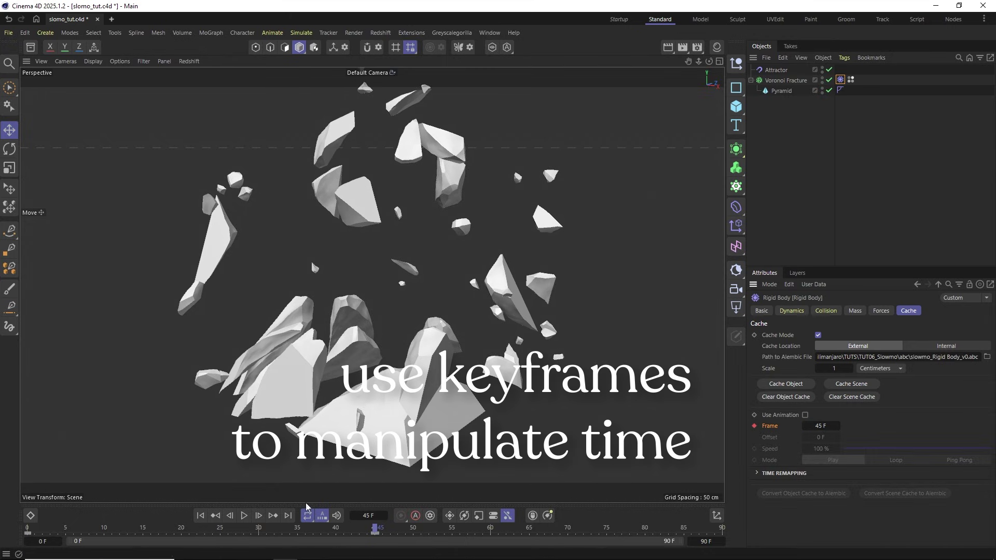
Key the cache Frame back to 0 F at frame 70 and play to preview the rewind
left_click(201, 515)
left_click(245, 517)
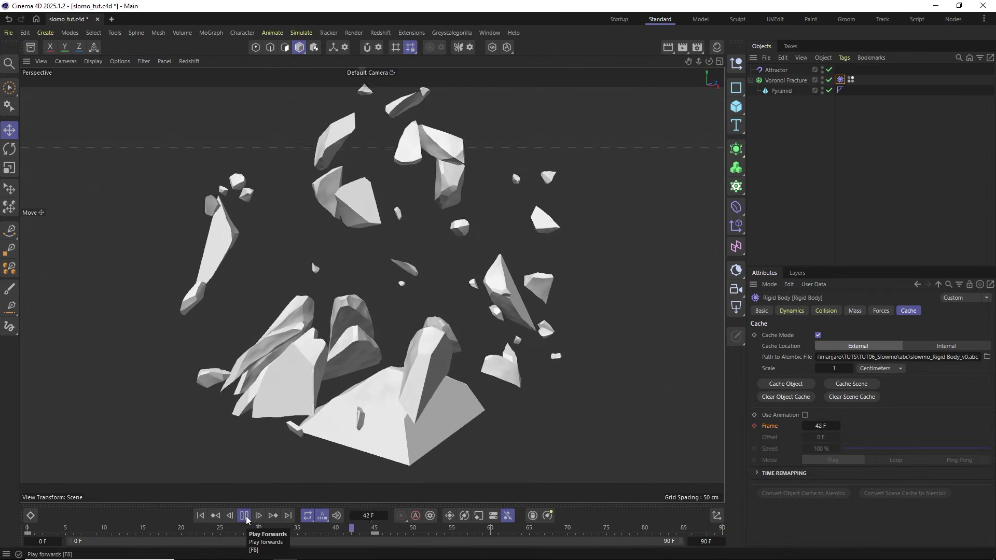
left_click(247, 518)
type("0")
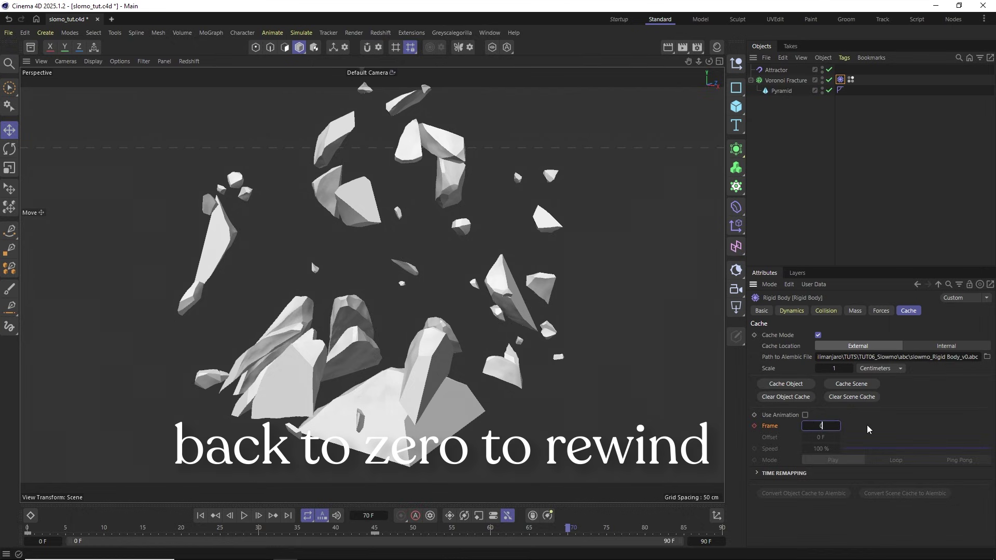
key("Return")
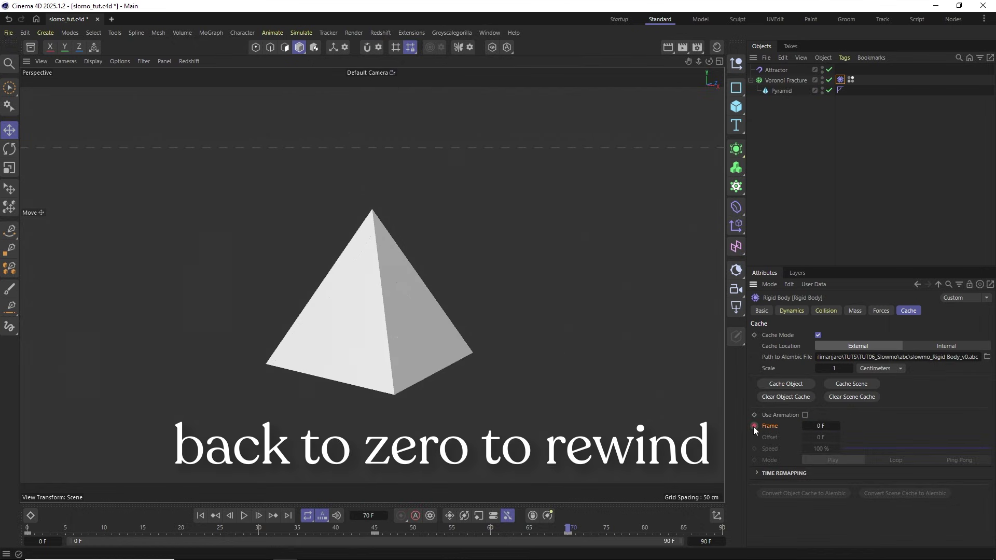
left_click(244, 516)
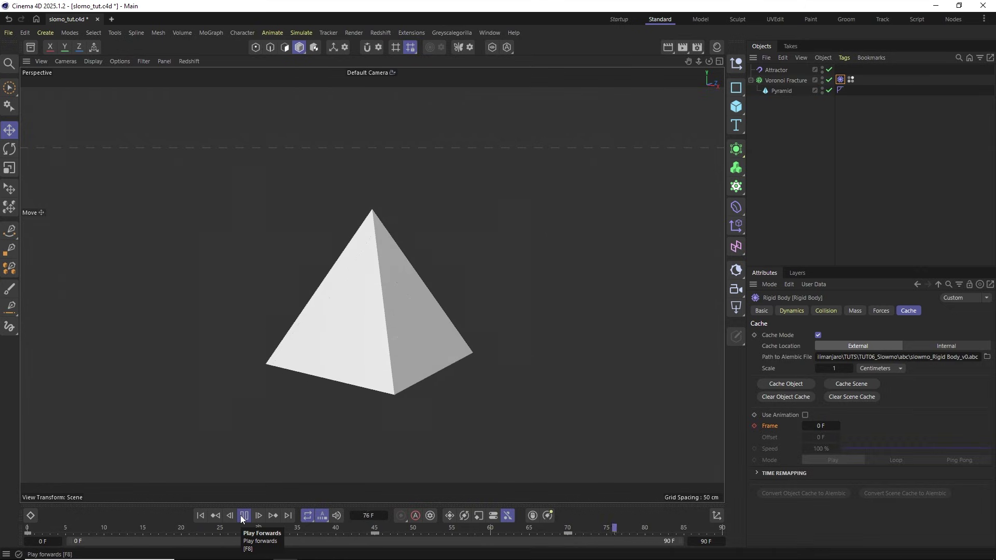
left_click(241, 516)
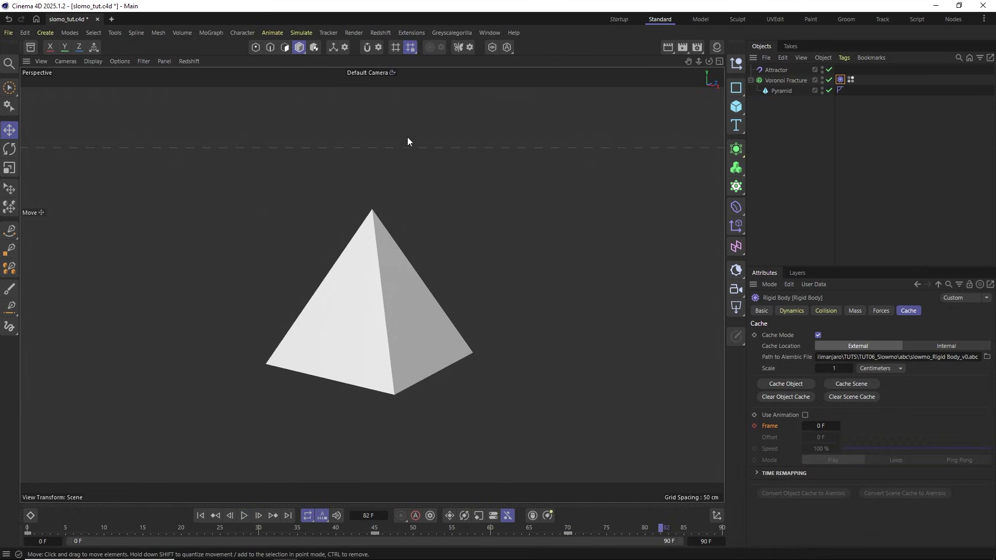
left_click(490, 32)
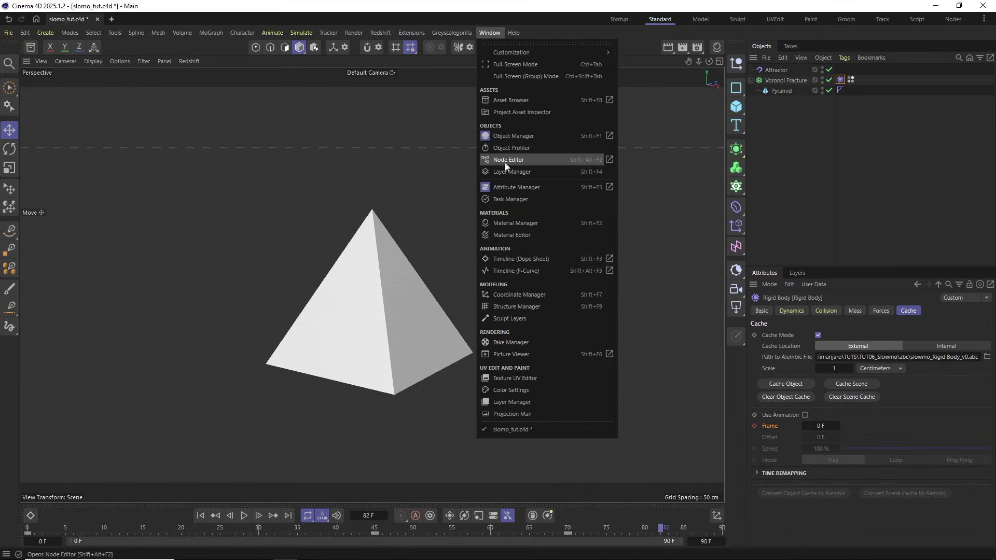
Open the Rigid Body F-Curve timeline and size it to show the whole cache Frame curve
left_click(524, 271)
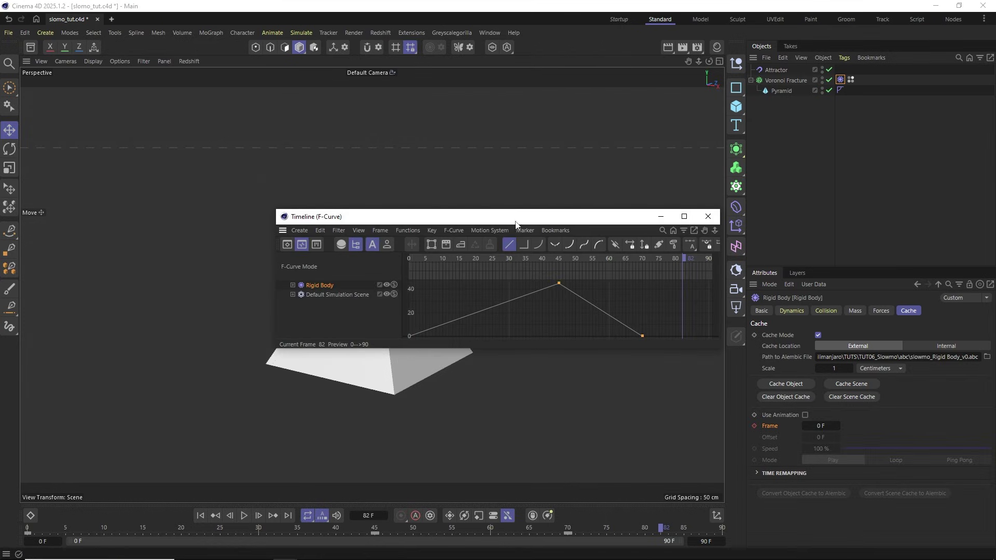
left_click_drag(516, 222, 238, 67)
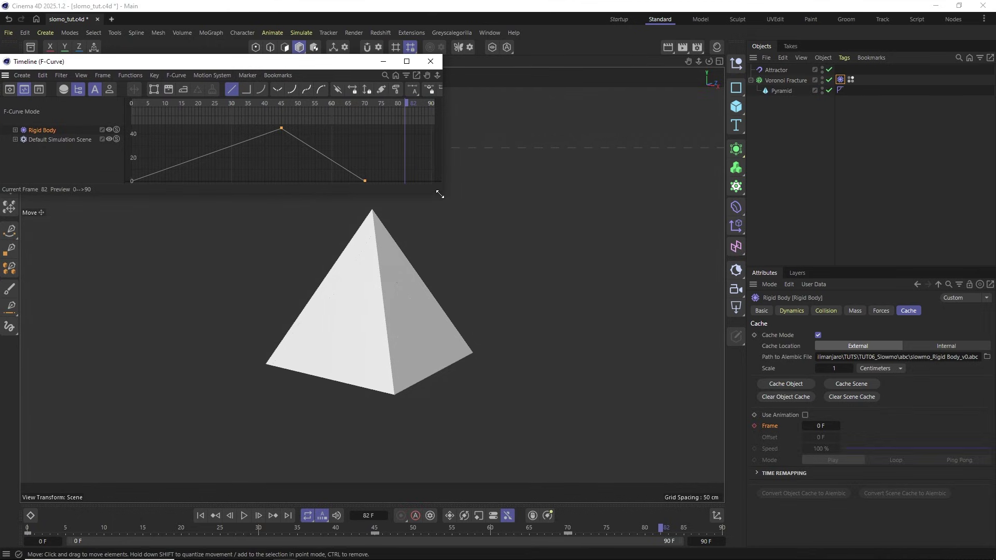
mouse_move(440, 194)
left_mouse_down()
mouse_move(413, 231)
mouse_move(340, 229)
mouse_move(316, 251)
mouse_move(427, 255)
left_mouse_up()
mouse_move(421, 75)
left_mouse_down()
mouse_move(410, 88)
mouse_move(421, 74)
mouse_move(407, 71)
left_mouse_up()
left_click_drag(336, 63, 344, 37)
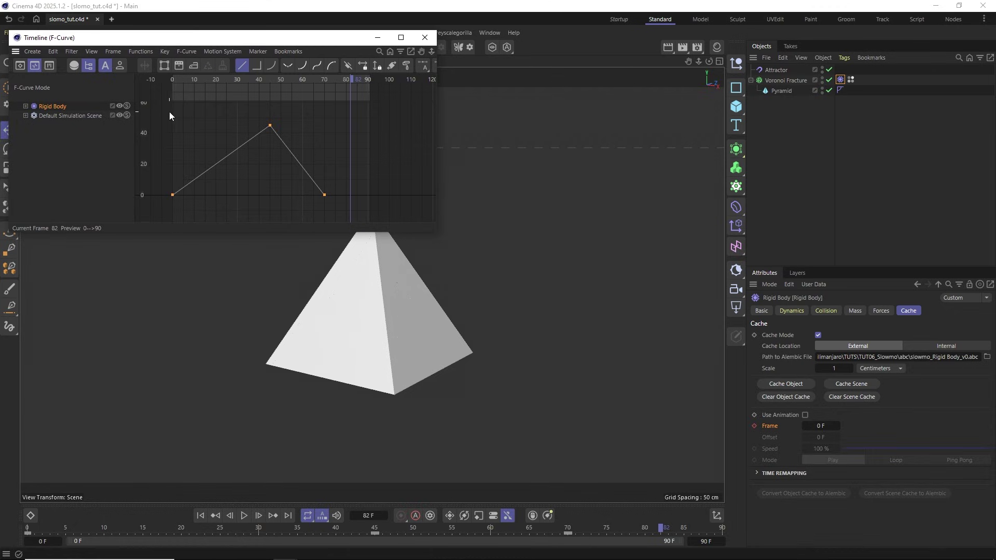
Give the three Frame keys spline interpolation, adjust the 45 and 70 keys, and move the editor aside
left_click_drag(169, 111, 348, 217)
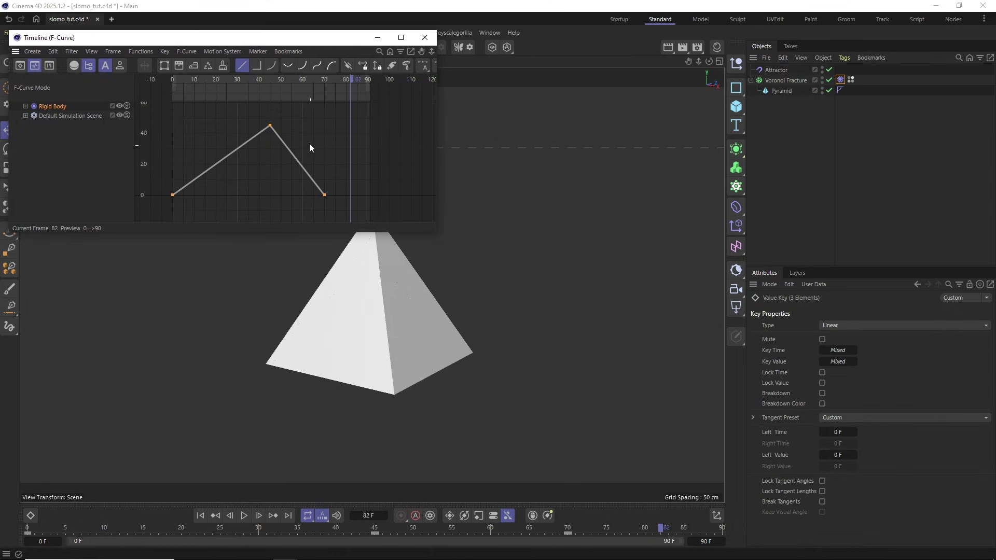
left_click(289, 65)
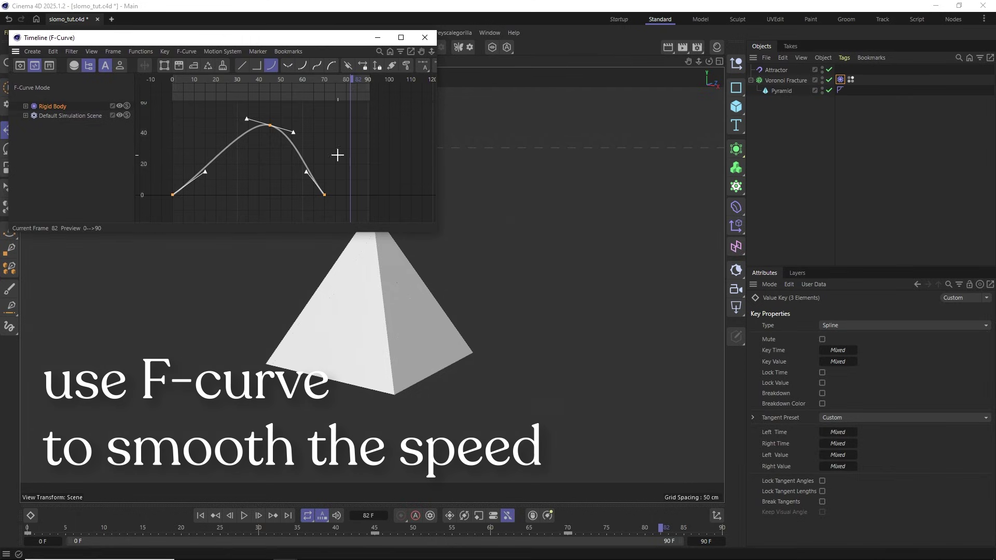
left_click_drag(282, 118, 243, 127)
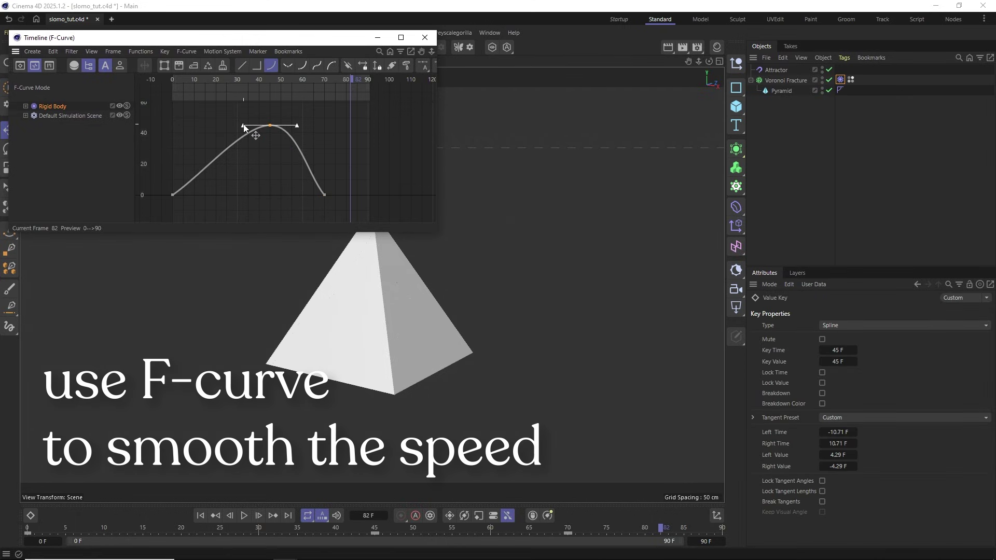
mouse_move(356, 167)
left_mouse_down()
mouse_move(305, 208)
mouse_move(294, 196)
left_mouse_up()
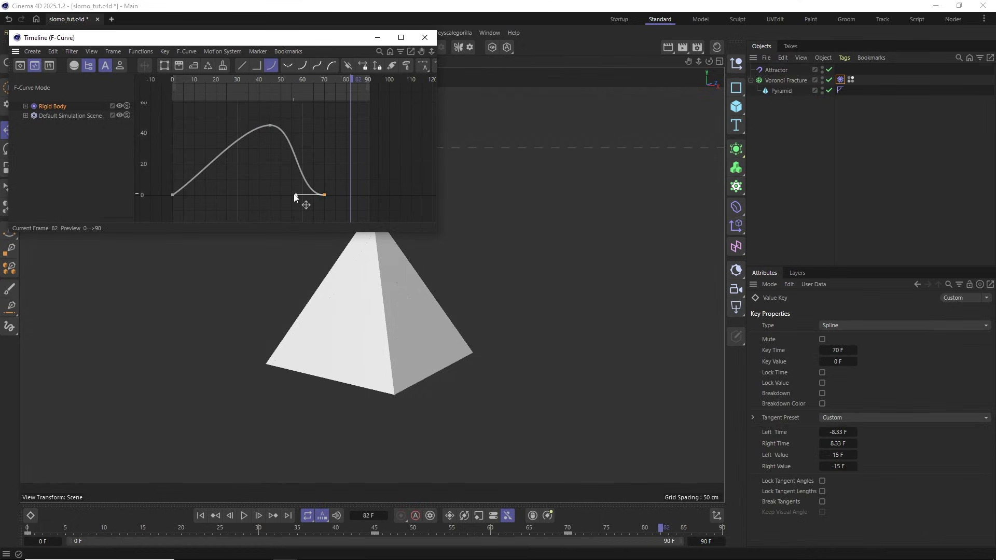
left_click_drag(143, 39, 619, 79)
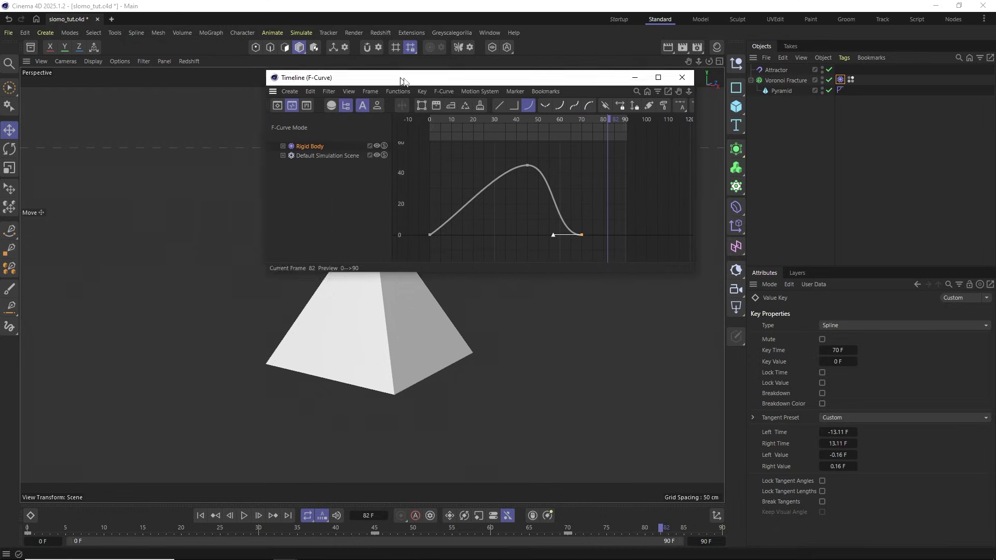
left_click(200, 515)
Replay the eased fracture simulation from the start
left_click(244, 515)
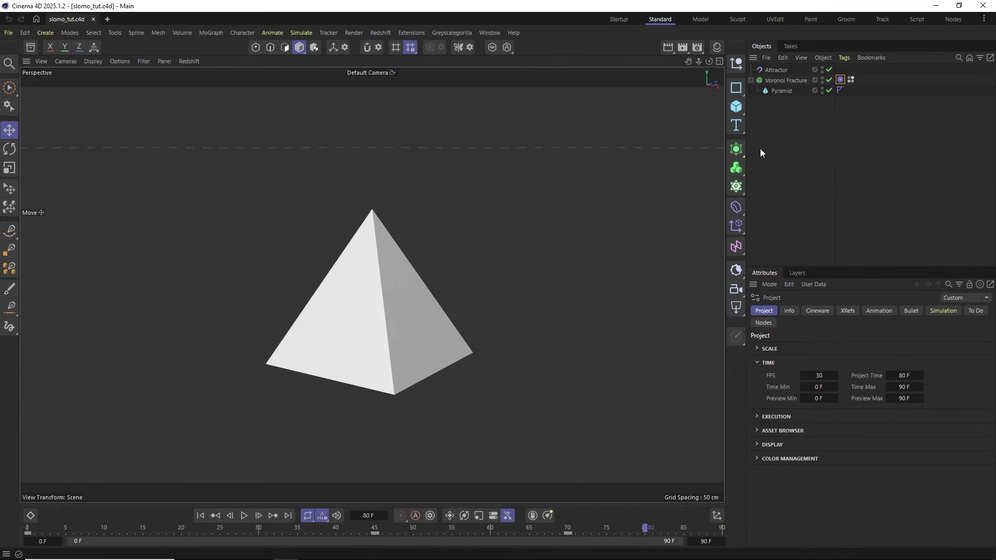
Add a Sphere under the Voronoi Fracture and delete the Pyramid
left_click(761, 151)
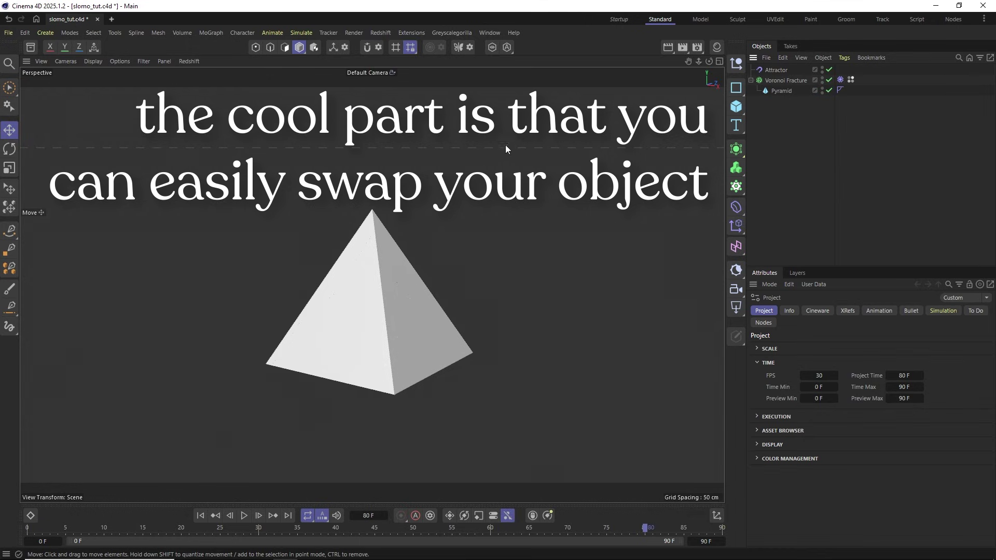
left_click(736, 106)
left_click(851, 156)
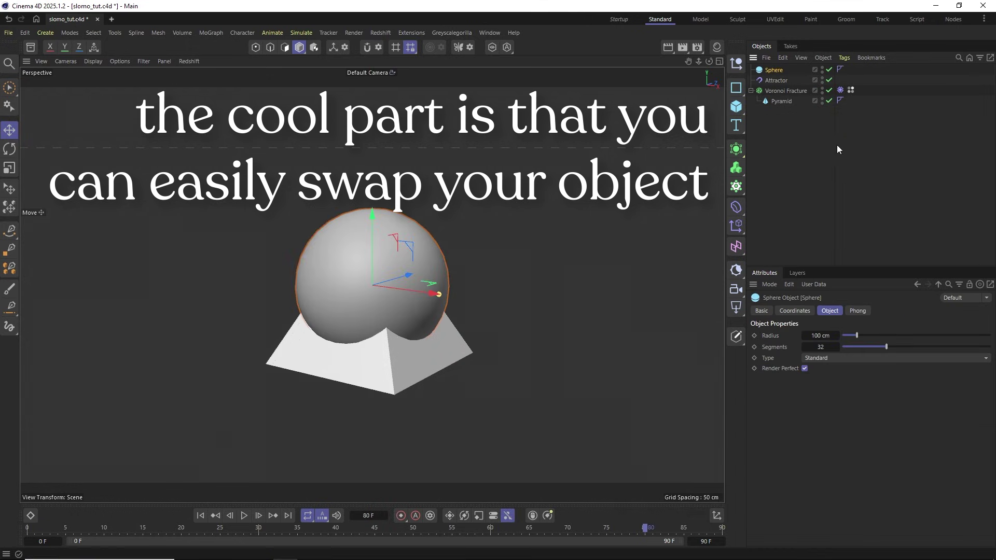
left_click_drag(775, 71, 778, 92)
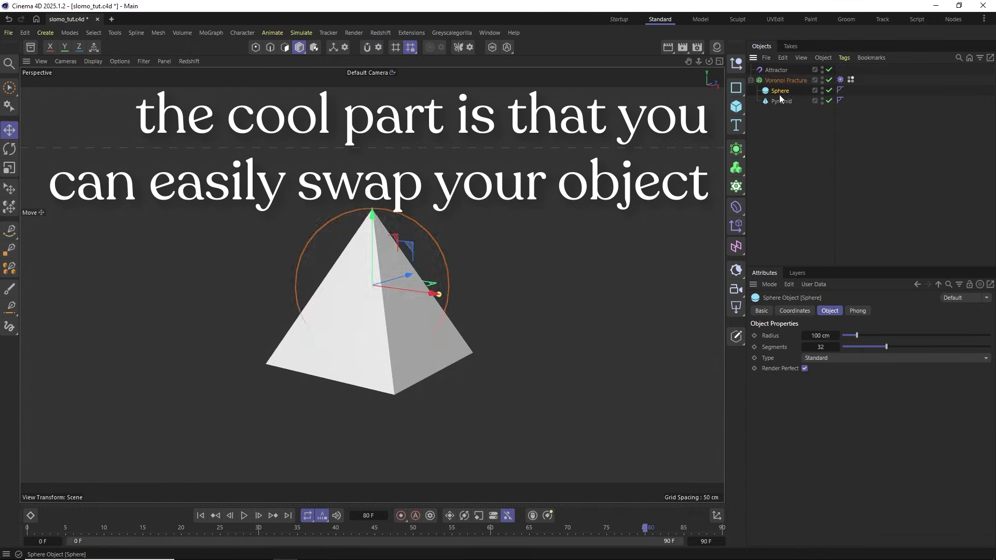
left_click(780, 102)
key("Delete")
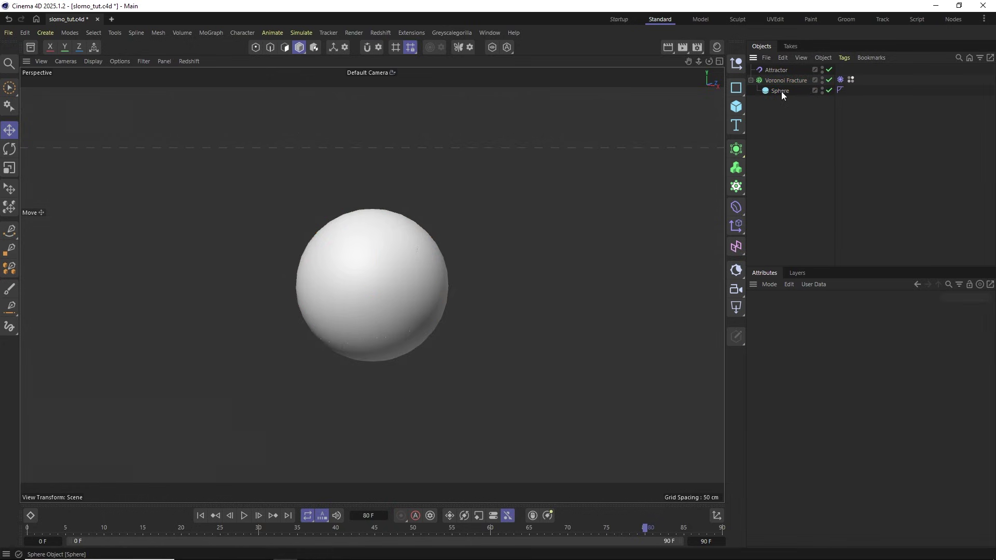
Re-cache the Rigid Body simulation as slowmo2 and preview the sphere shattering
left_click(841, 79)
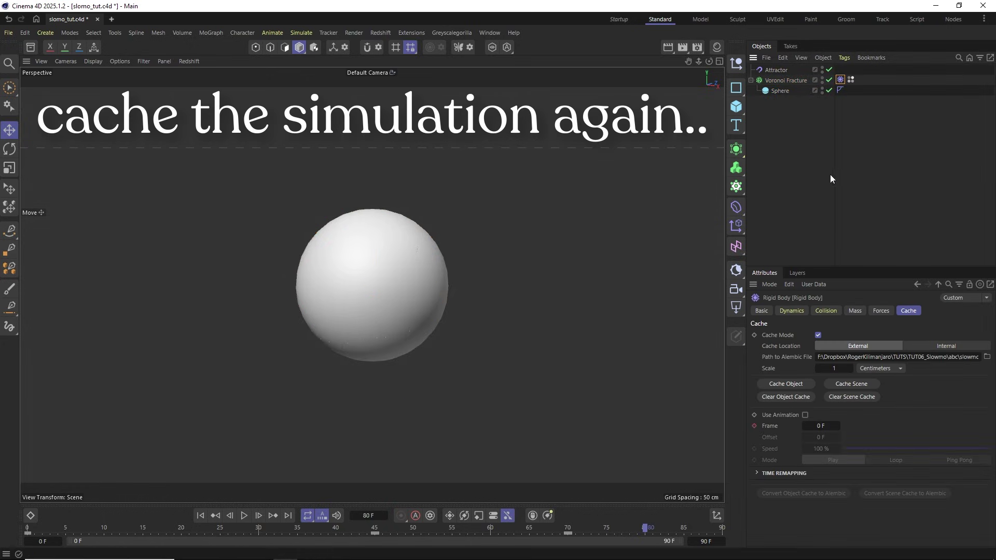
left_click(790, 387)
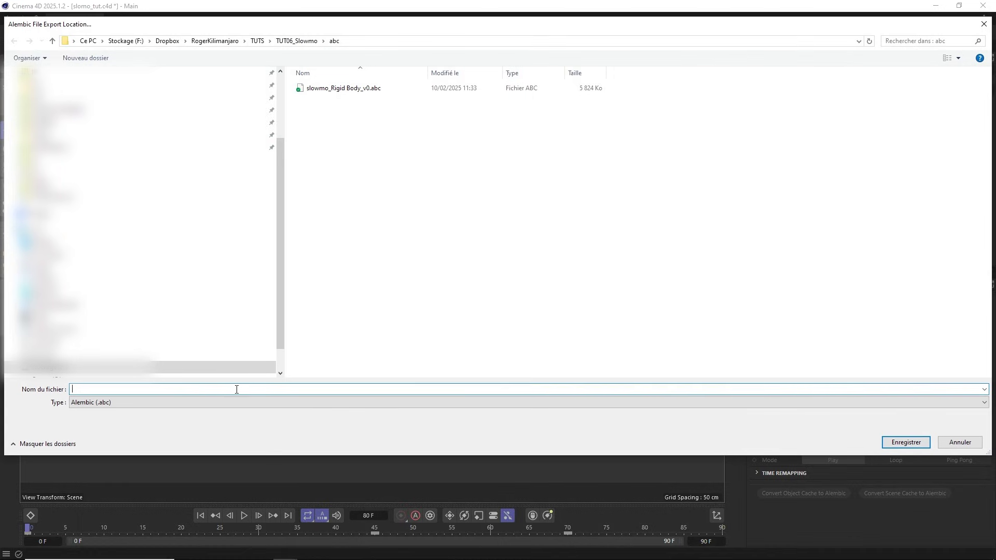
type("slowm")
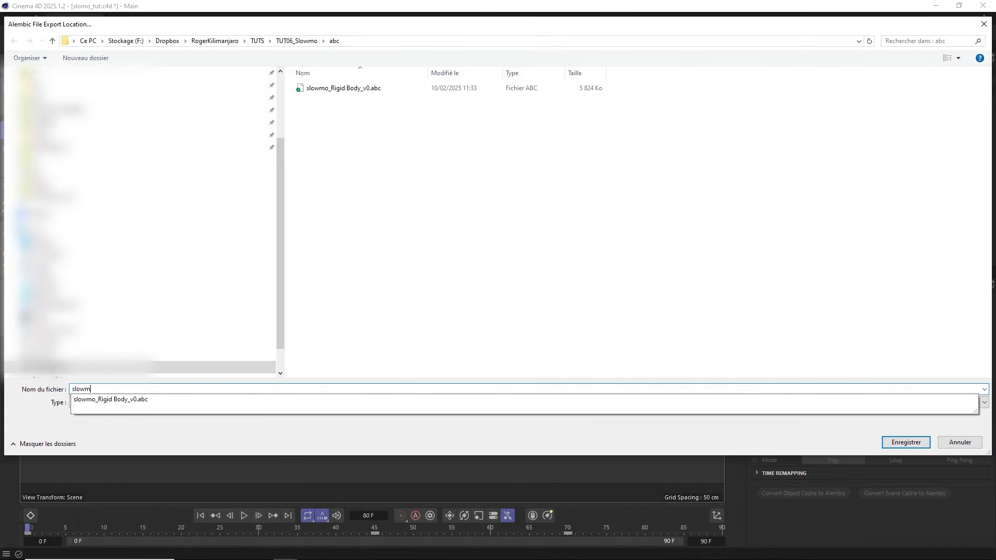
type("o2")
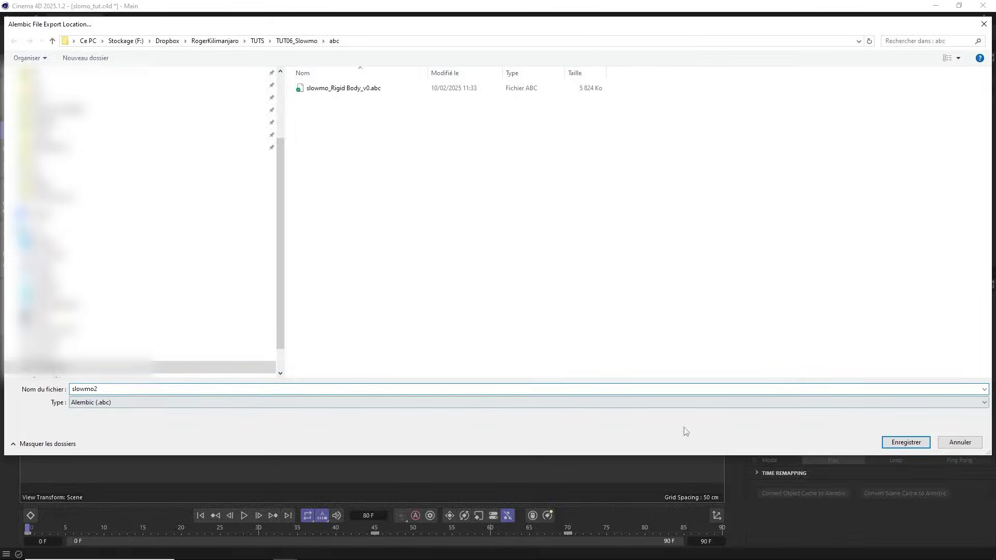
left_click(906, 443)
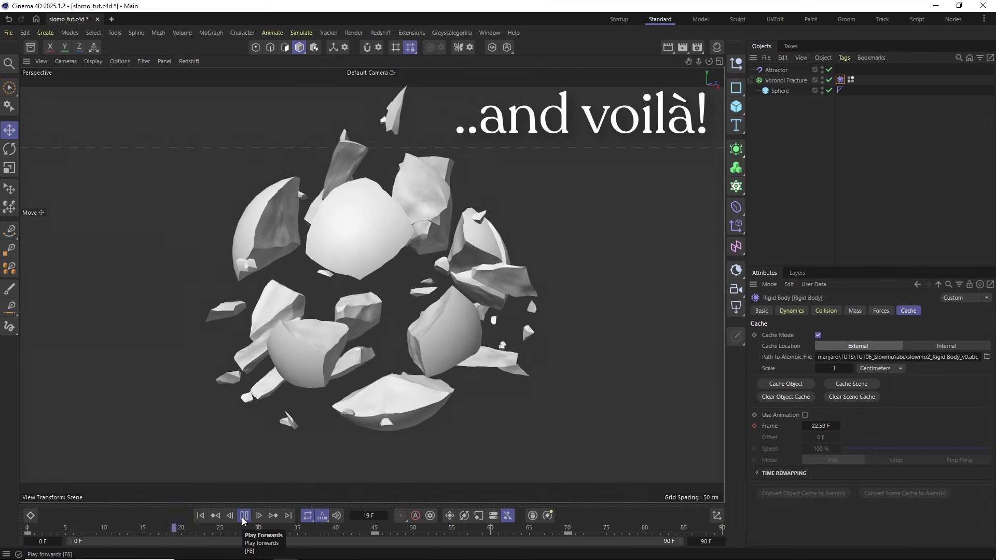
left_click(242, 520)
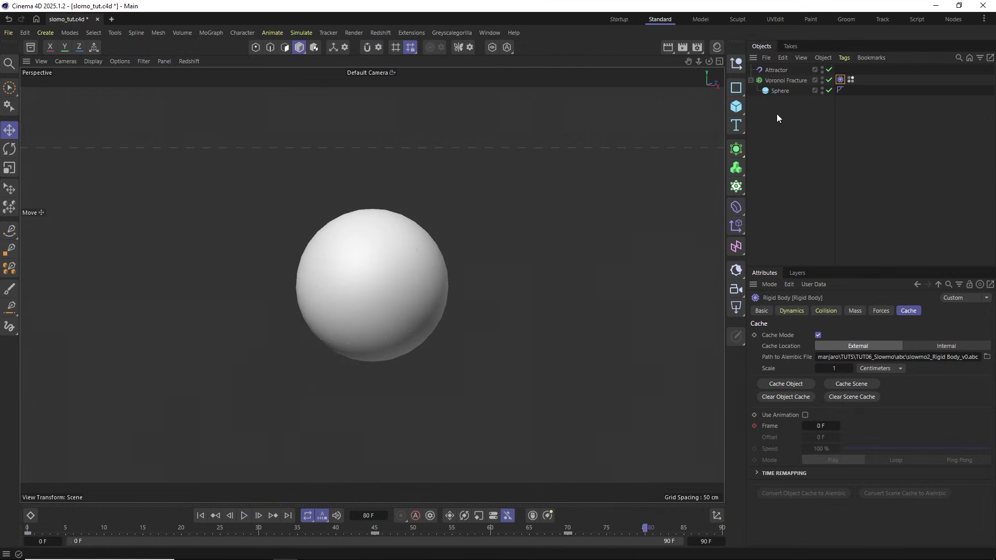
Delete the Sphere and add a scaled-down Figure primitive
left_click(779, 91)
key("Delete")
left_click(736, 106)
left_click(778, 198)
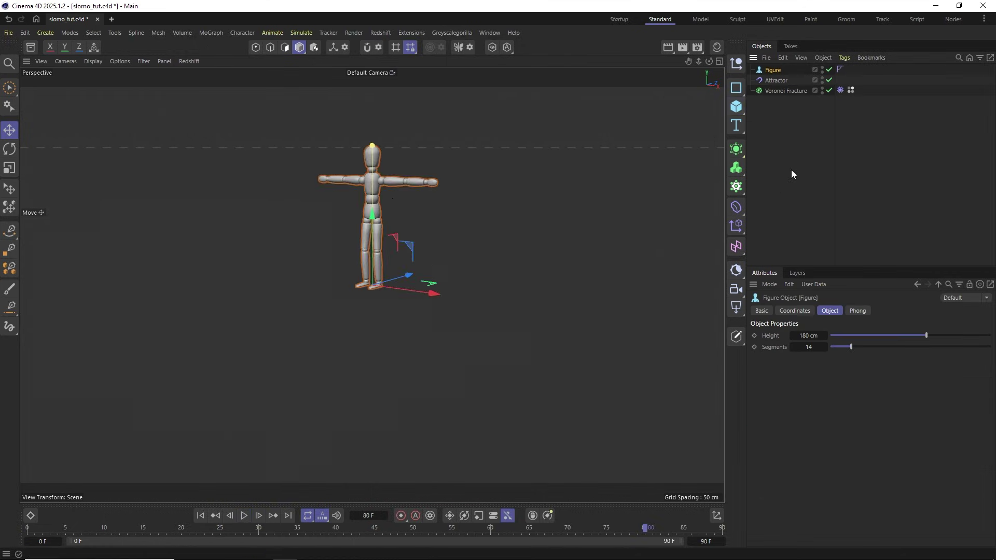
key("t")
mouse_move(404, 311)
left_mouse_down()
mouse_move(376, 303)
mouse_move(372, 265)
mouse_move(376, 412)
left_mouse_up()
Place the Figure under the Voronoi Fracture and play its cached fracture
key("e")
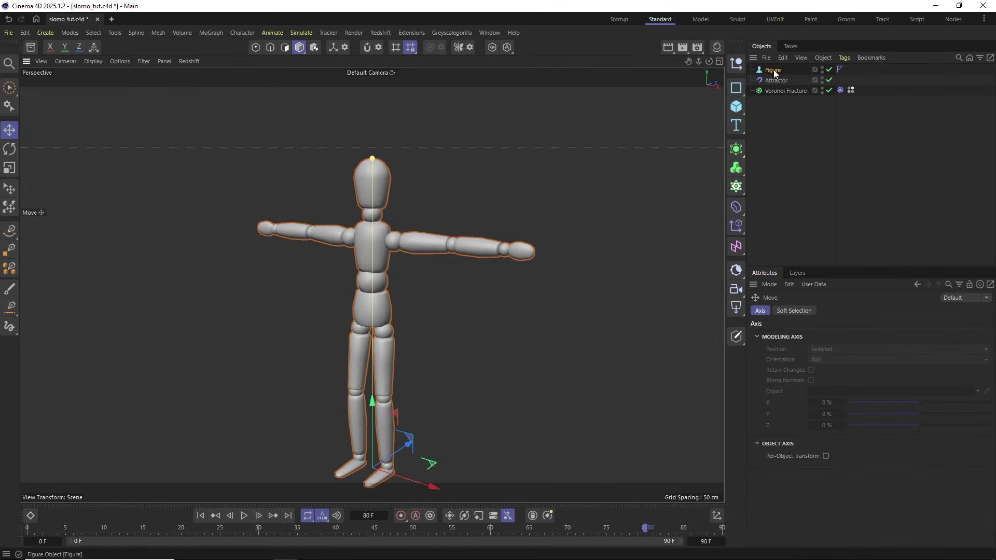
left_click_drag(783, 89, 784, 89)
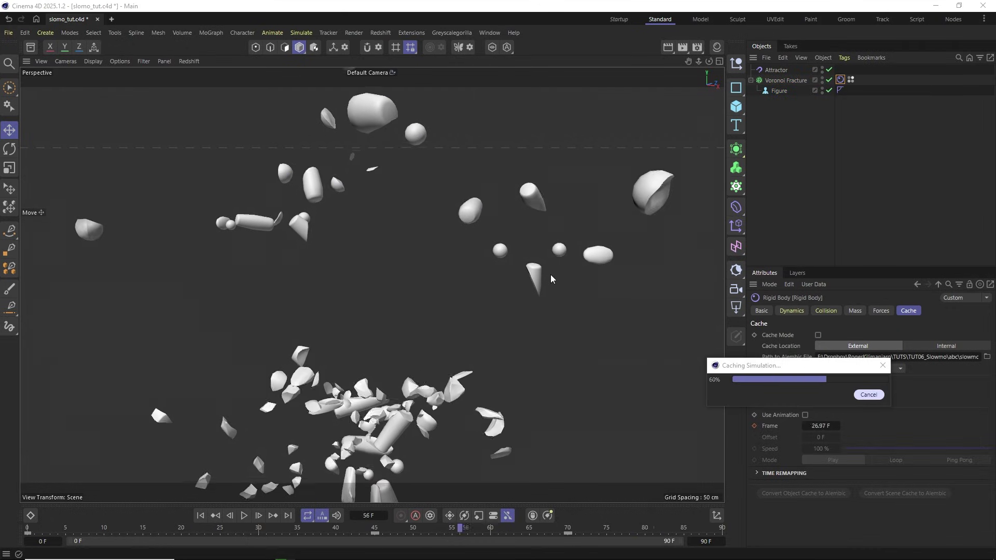
left_click(245, 516)
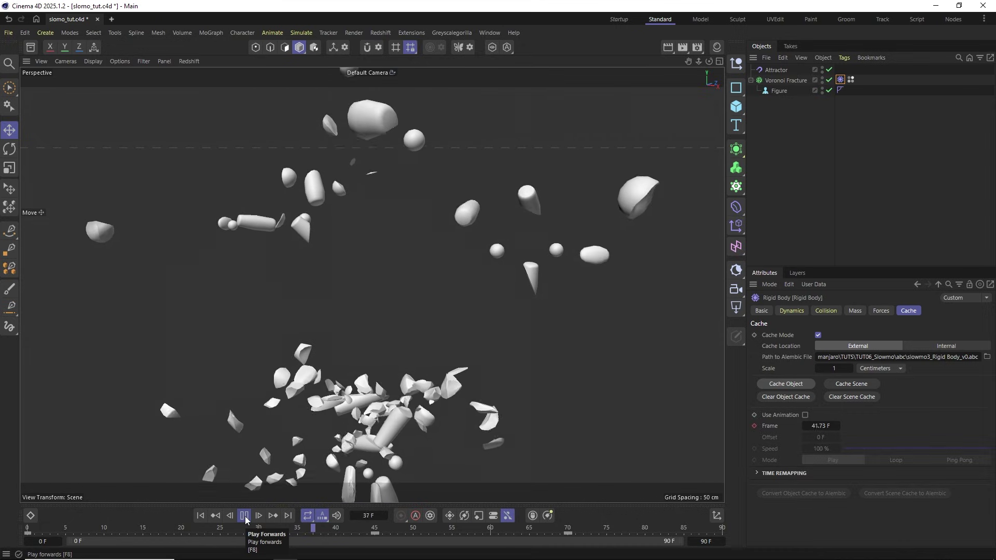
left_click(244, 517)
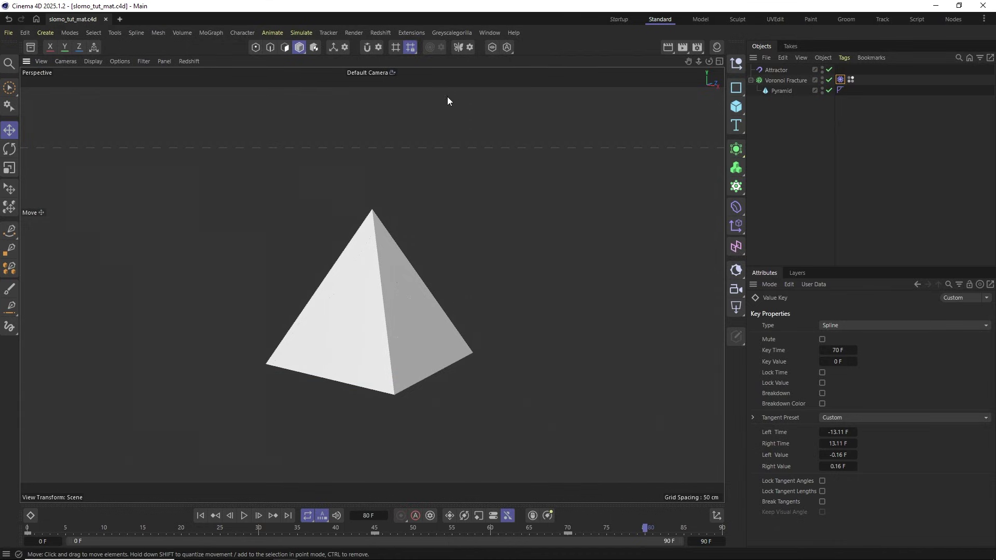
Open the Redshift RenderView and dock it beside the viewport
left_click(381, 33)
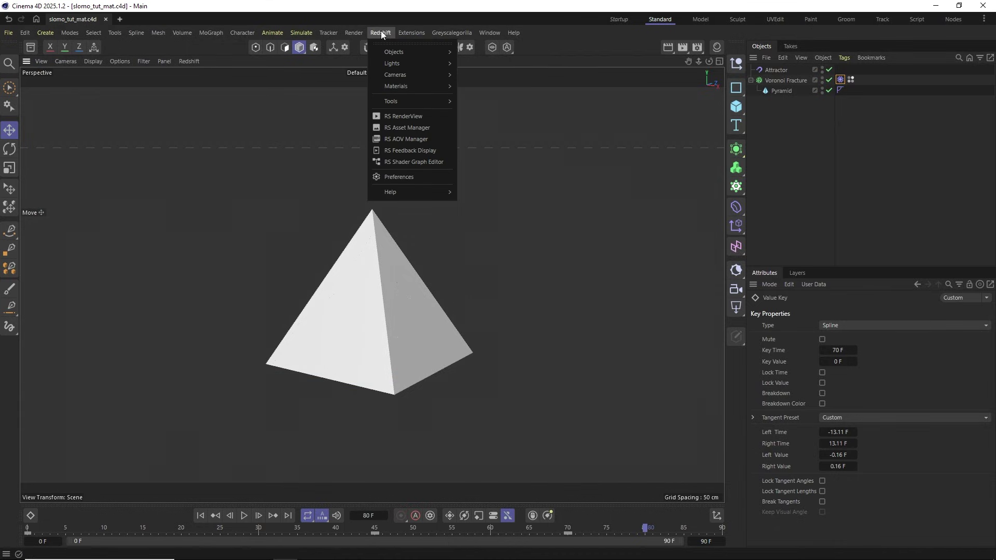
left_click(407, 116)
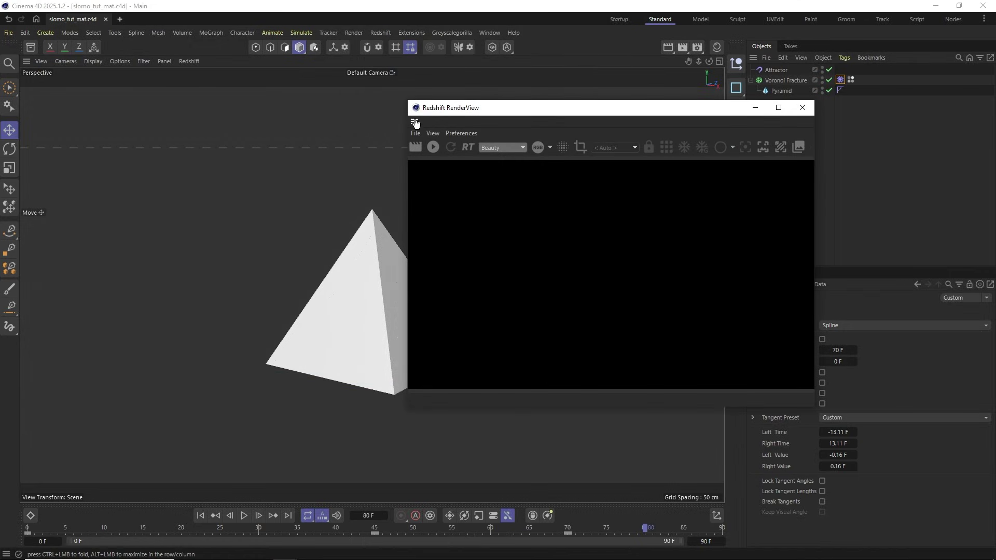
left_click_drag(40, 154, 40, 155)
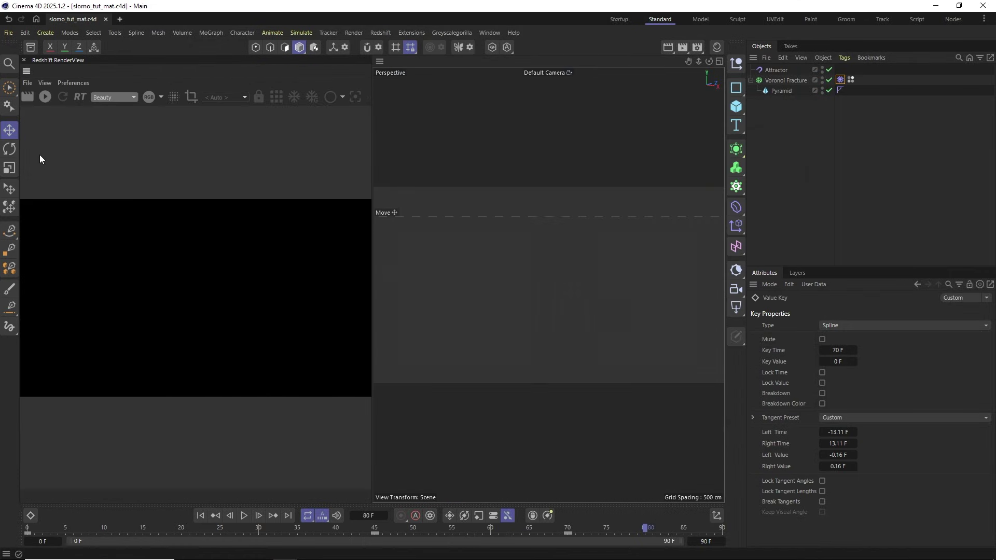
Set the render output size to 720 × 1280 in Render Settings
left_click(698, 47)
left_click_drag(718, 41, 602, 75)
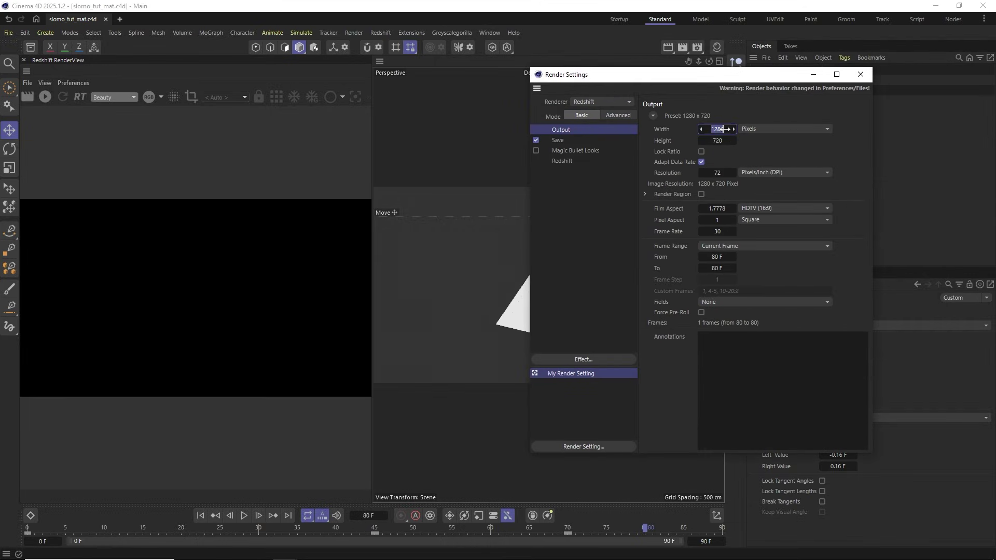
key("Tab")
type("1")
key("Return")
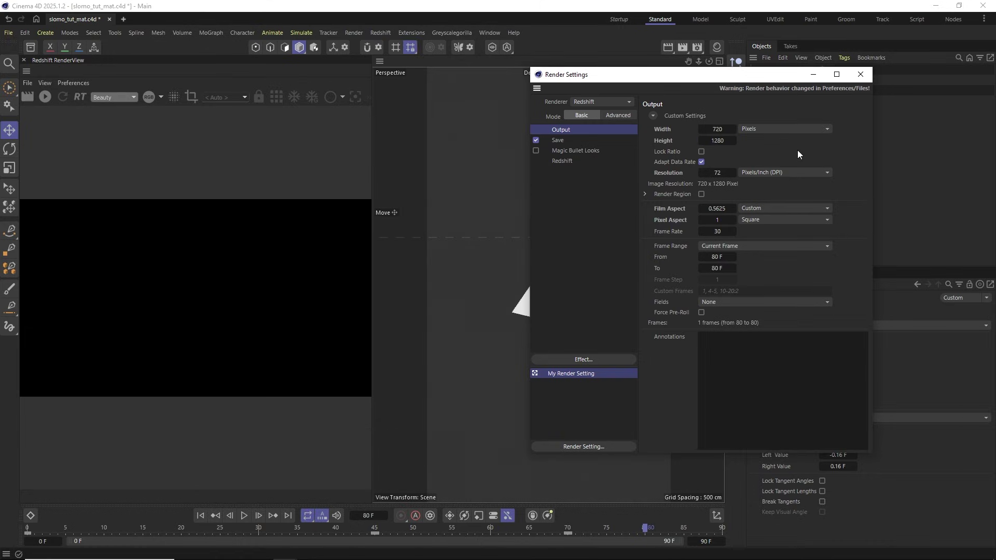
left_click(860, 74)
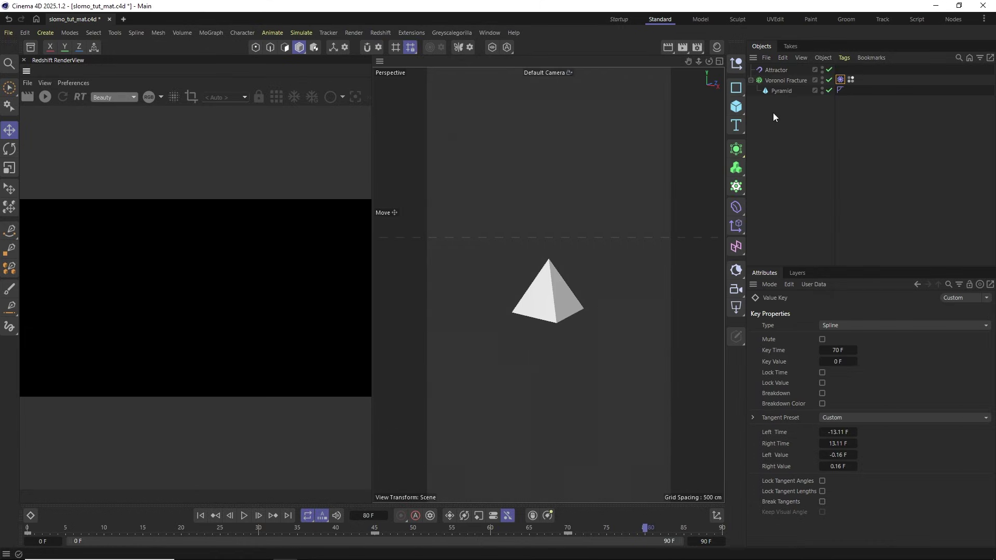
Start the interactive Redshift render, zooming in and orbiting slightly around the pyramid
left_click(45, 100)
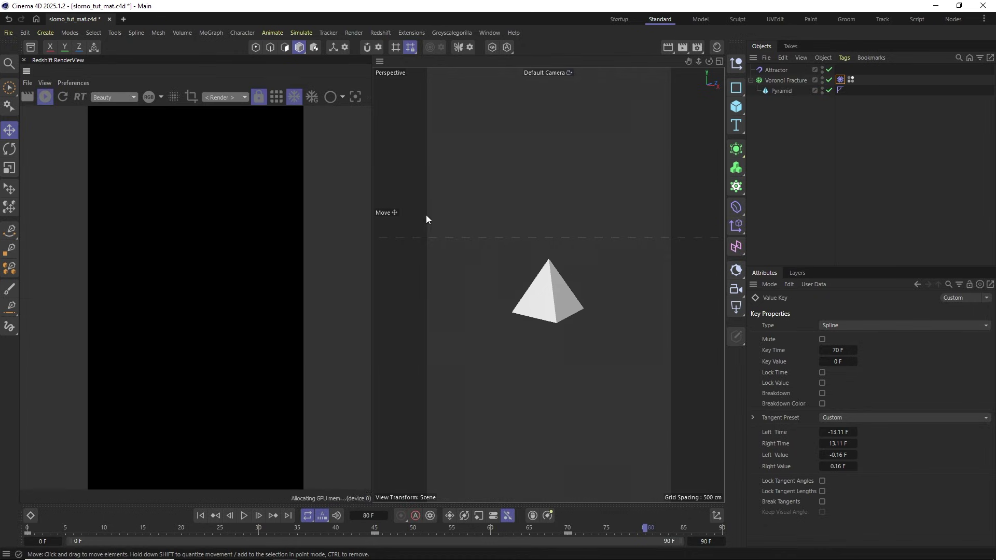
left_click_drag(699, 61, 718, 65)
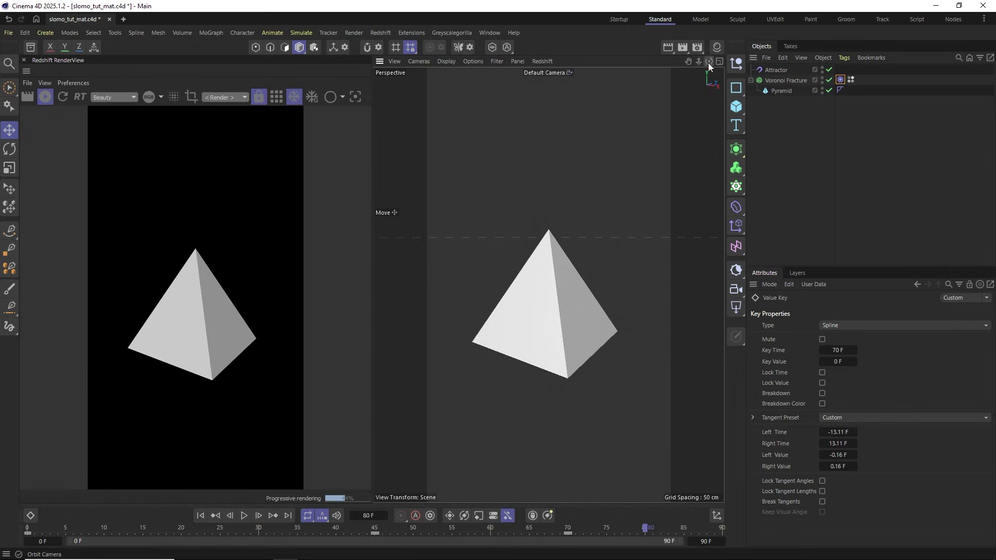
left_click_drag(708, 63, 709, 64)
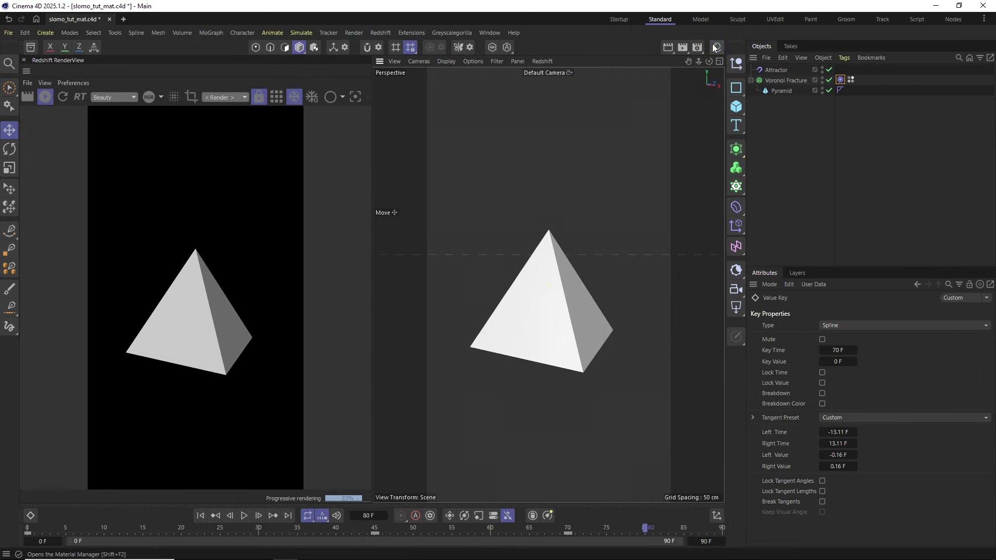
Create a Redshift Standard material named gold and apply it to the Voronoi Fracture
left_click(717, 47)
left_click(677, 61)
mouse_move(694, 92)
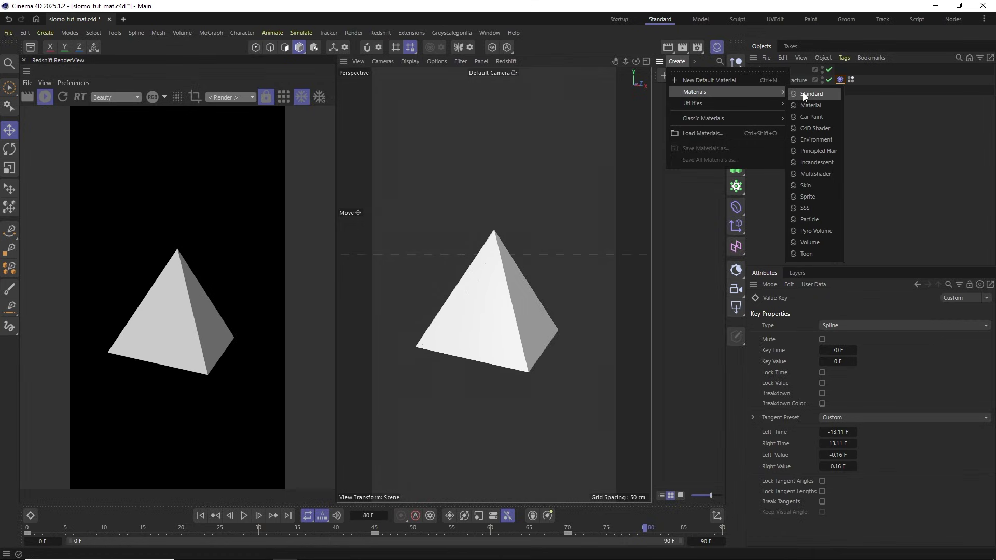
left_click(803, 95)
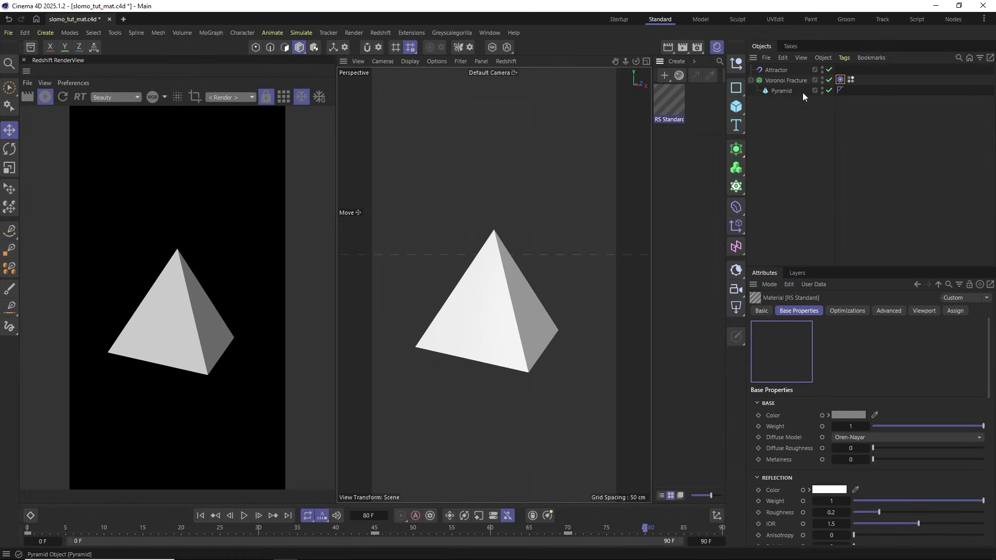
double_click(669, 119)
type("s")
key("Return")
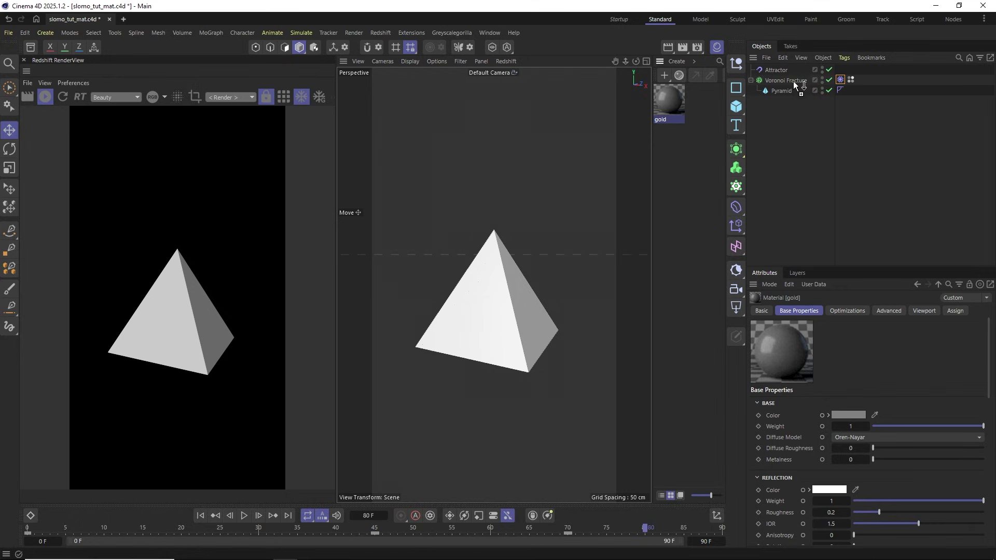
left_click_drag(810, 83, 793, 81)
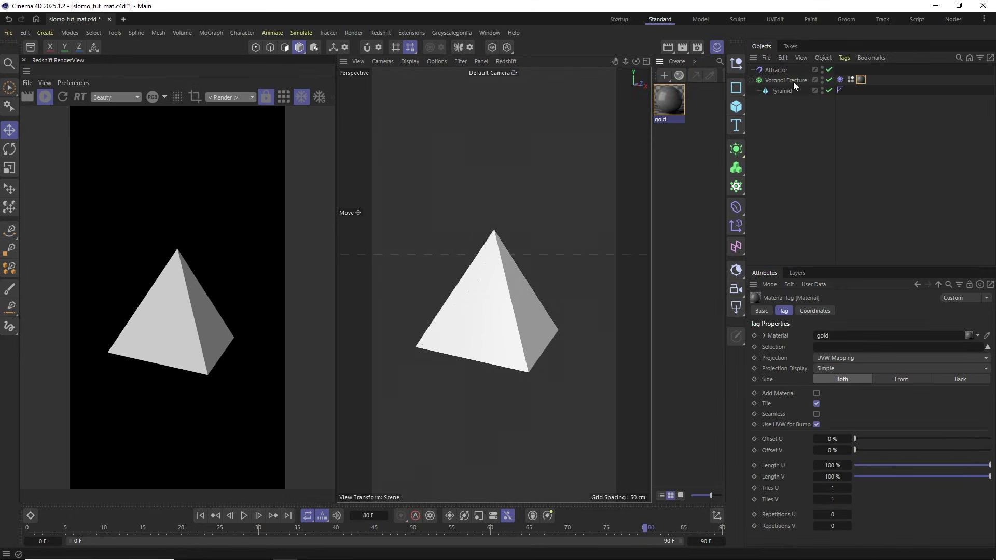
Give gold Metalness 1 and a light orange base colour around RGB 255/128/64
double_click(666, 103)
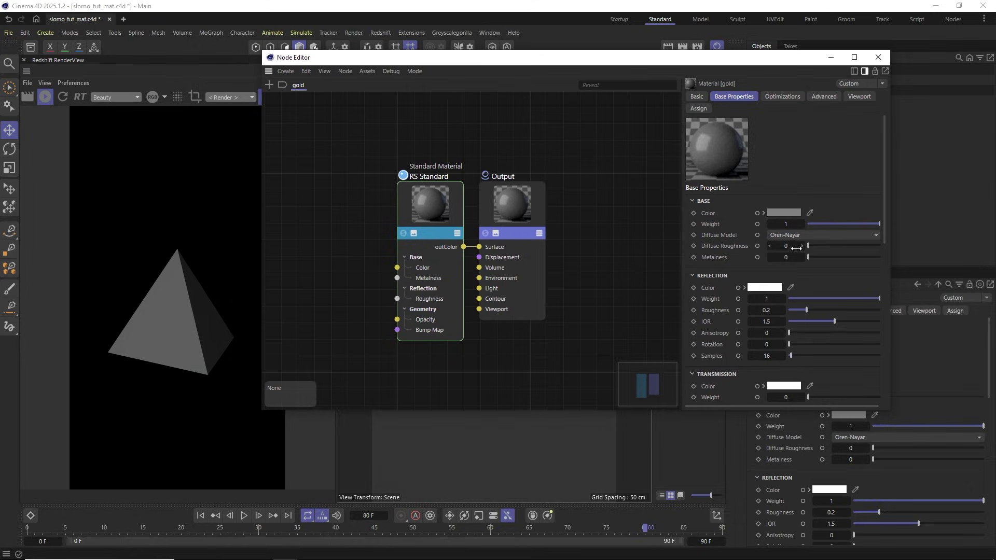
left_click_drag(811, 257, 942, 261)
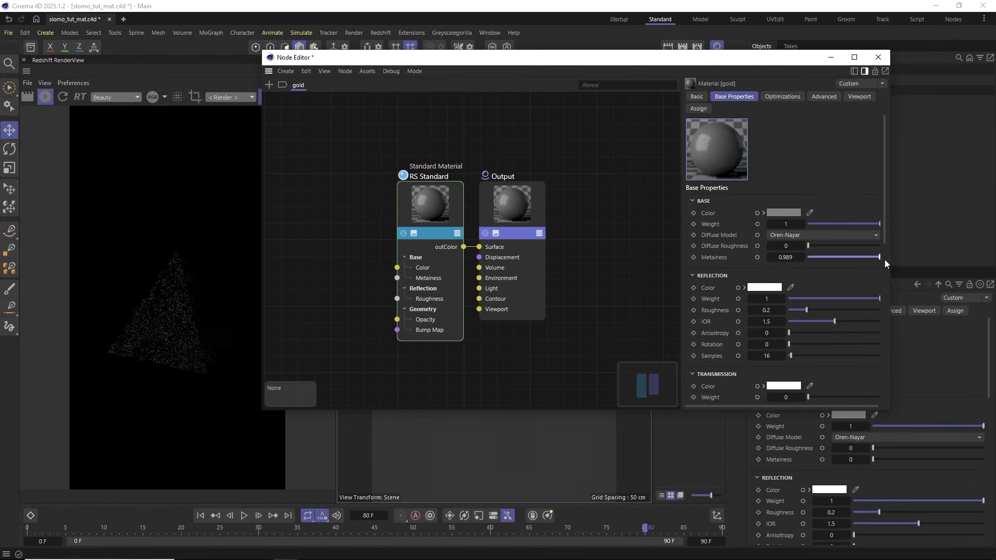
left_click(782, 213)
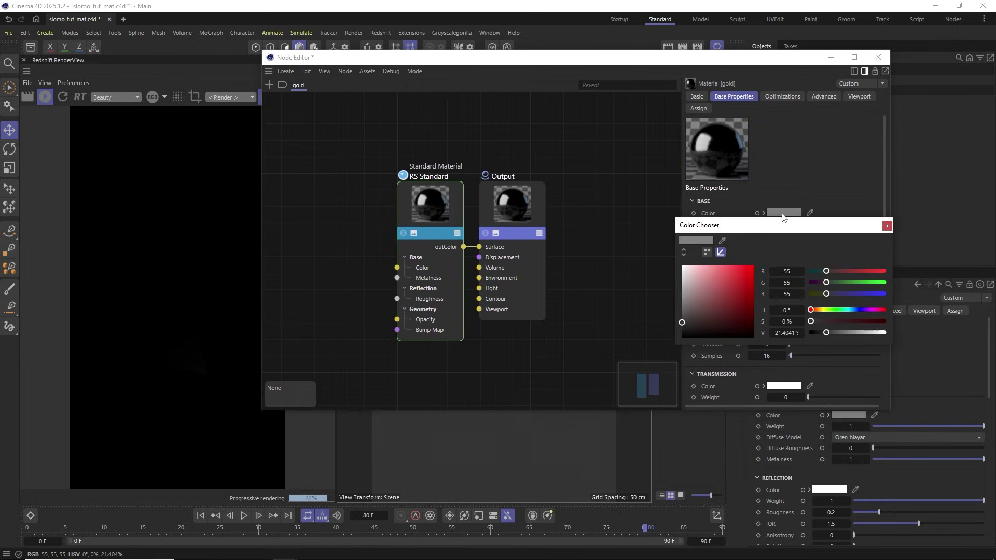
left_click_drag(811, 310, 815, 311)
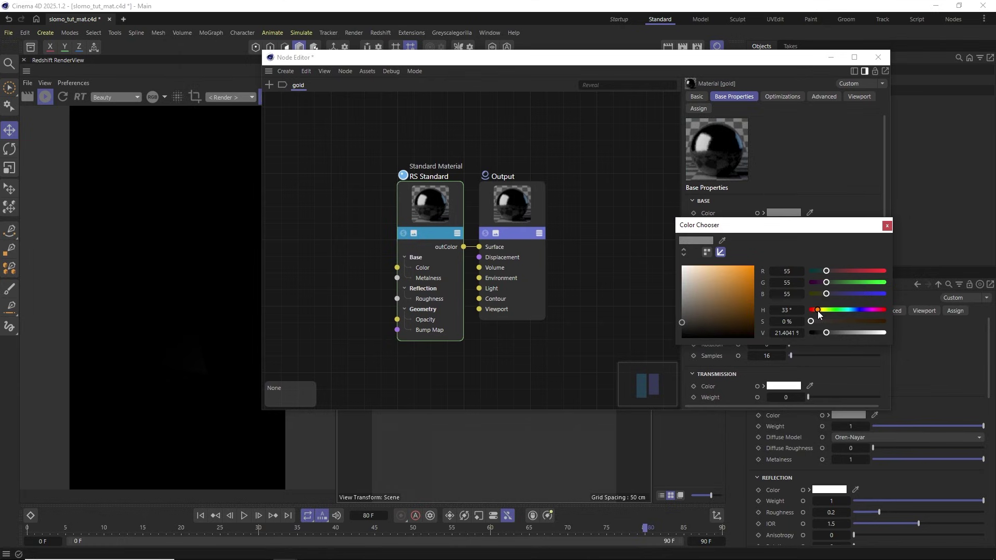
left_click(786, 271)
type("255")
key("Tab")
type("128")
key("Tab")
type("64")
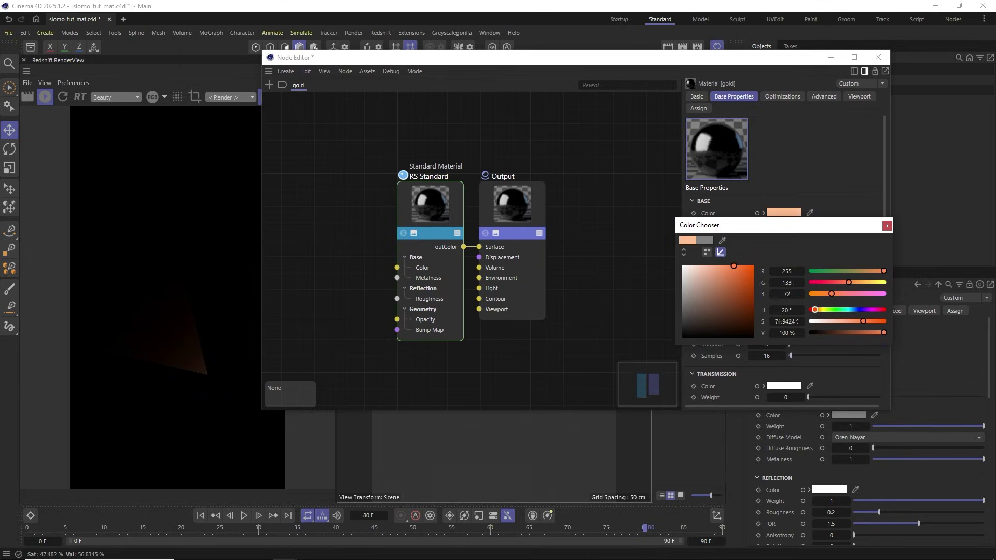
left_click_drag(816, 312, 817, 313)
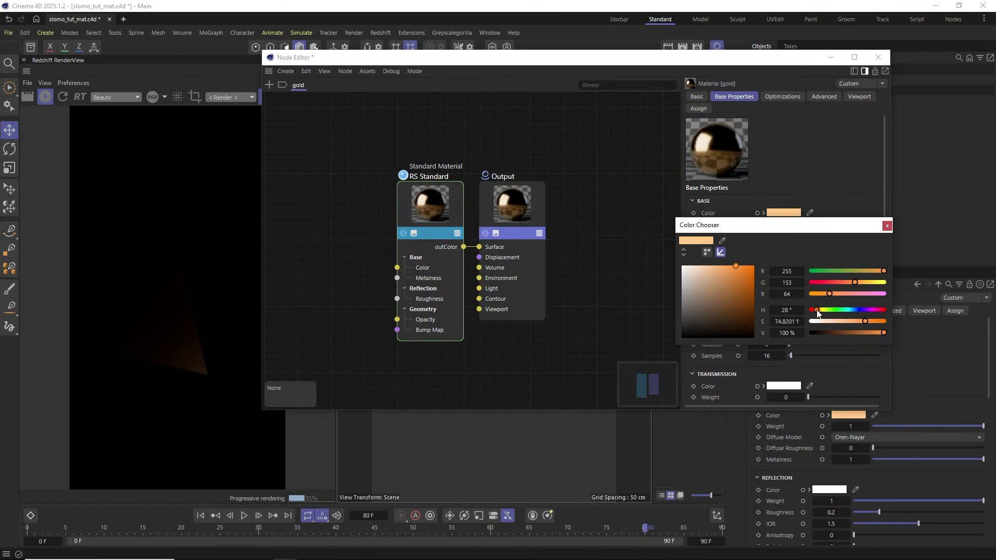
left_click(887, 227)
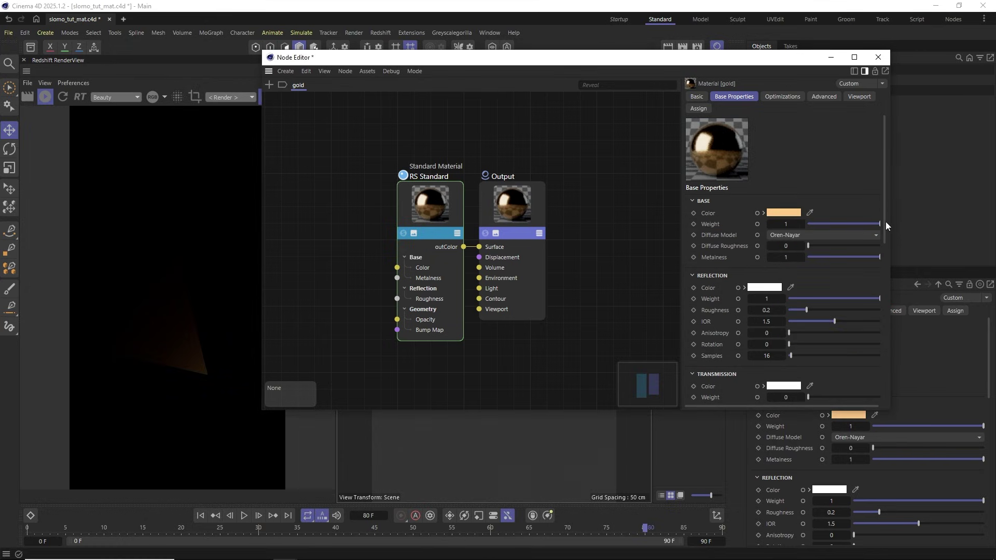
left_click(879, 57)
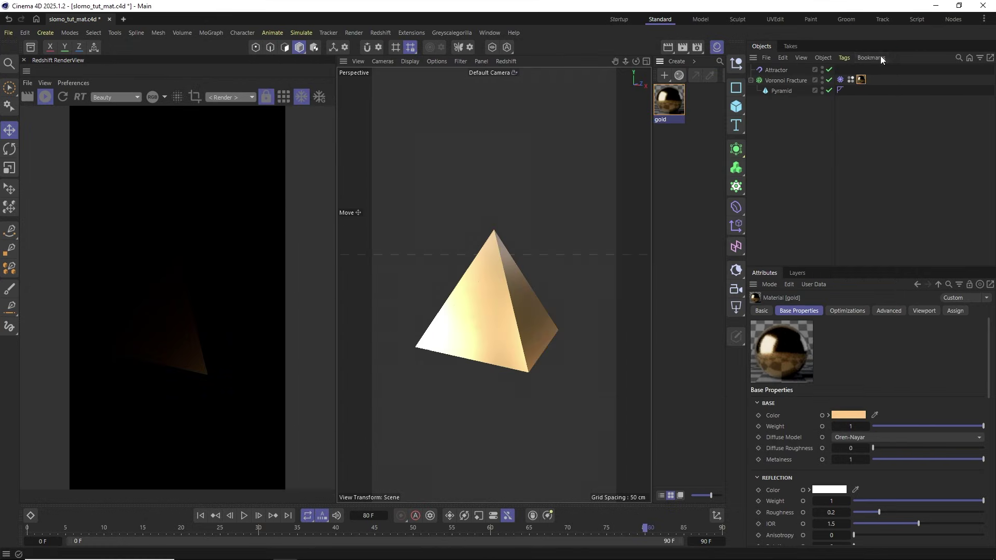
Add a Redshift Dome Light through the 'dome' command search
left_click(826, 142)
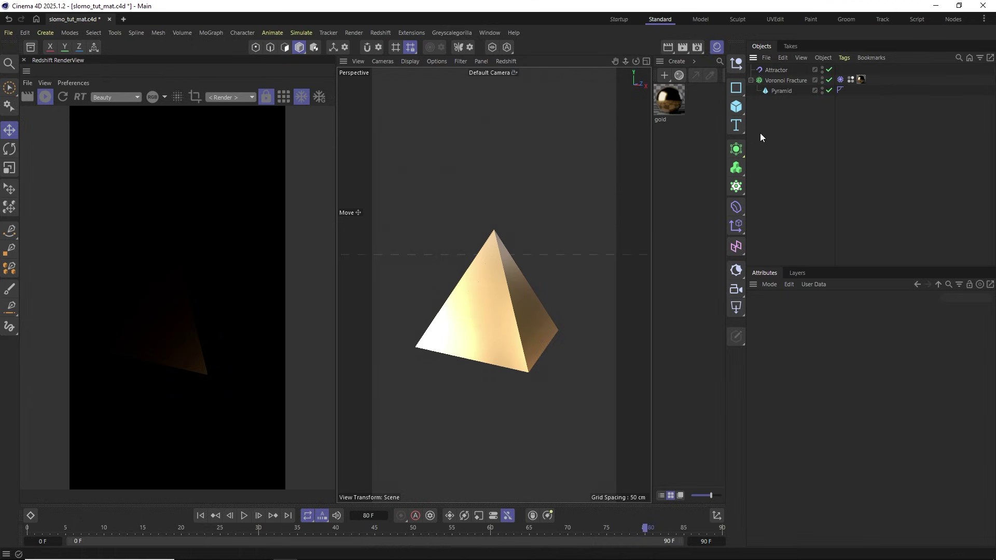
key("shift+c")
type("dom")
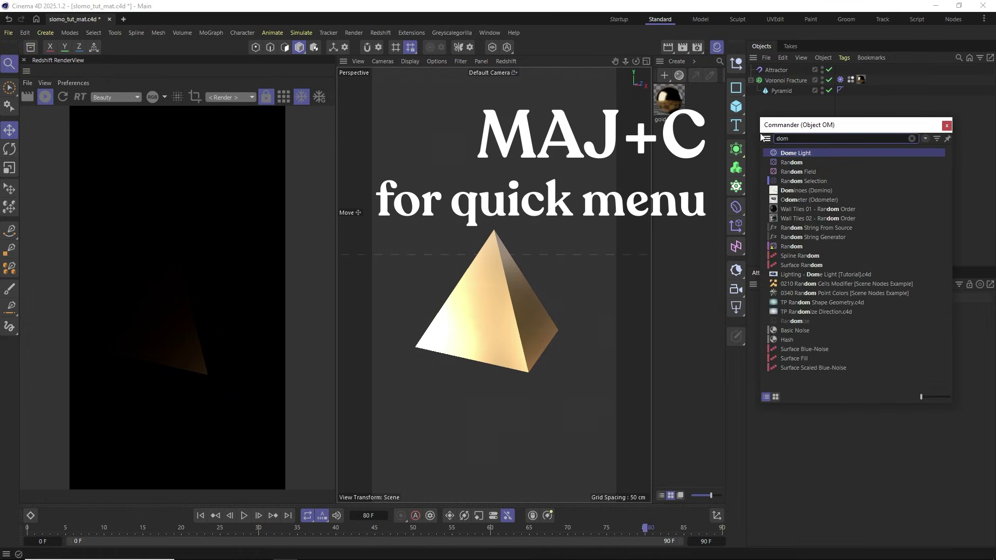
type("e")
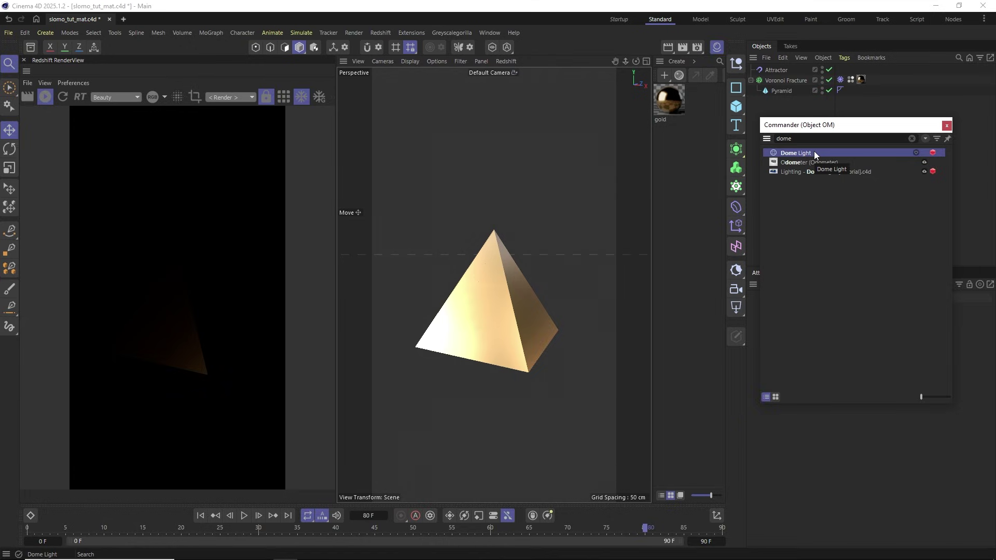
left_click(814, 152)
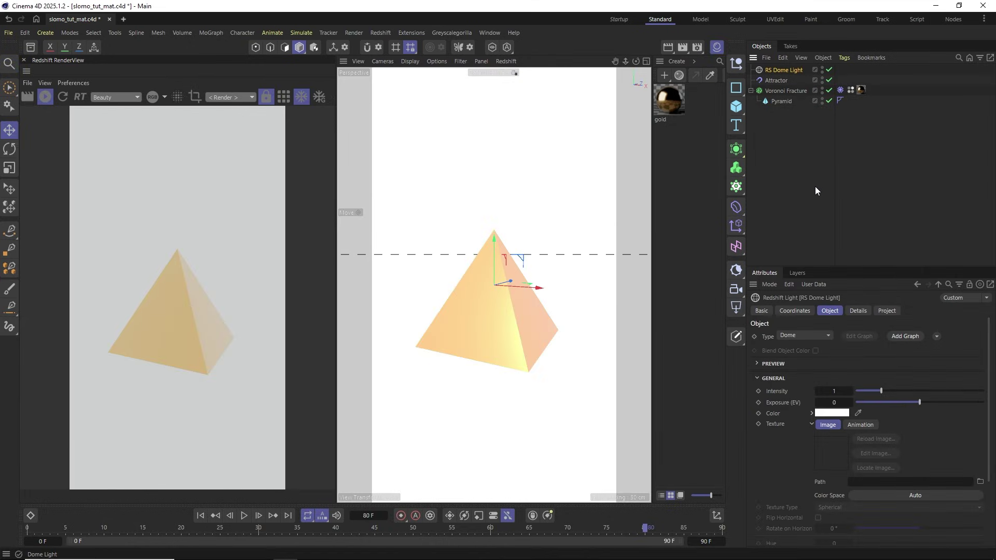
Find studio021.hdr in the Asset Browser with an 'hdri' search and set it as the dome texture
left_click(31, 47)
left_click(75, 101)
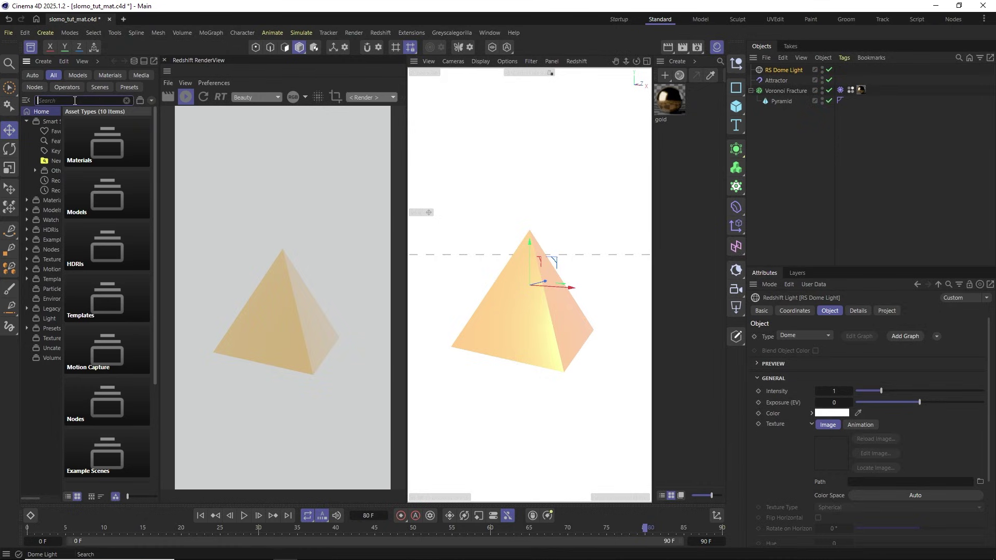
type("hdr")
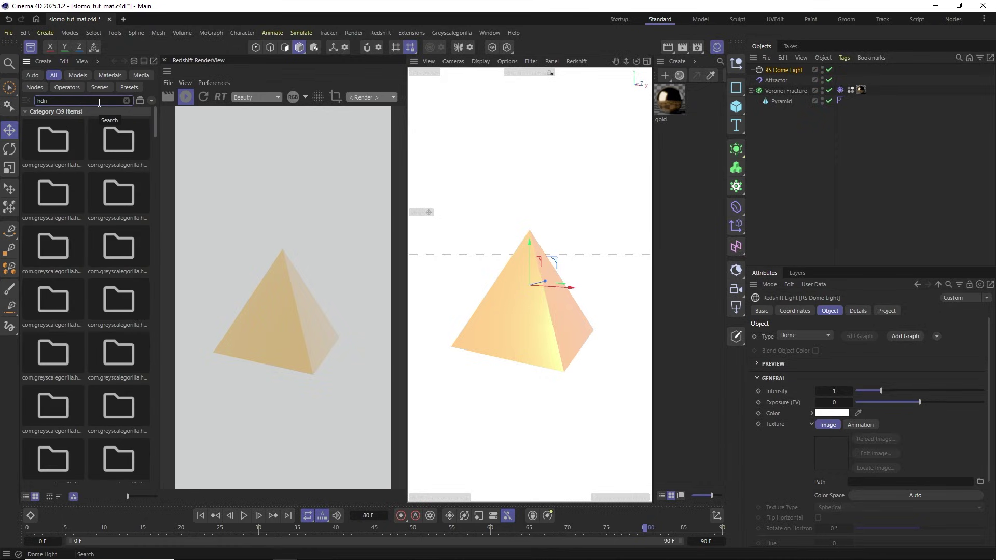
type("i")
mouse_move(160, 184)
left_mouse_down()
mouse_move(410, 184)
mouse_move(387, 479)
left_mouse_up()
mouse_move(127, 384)
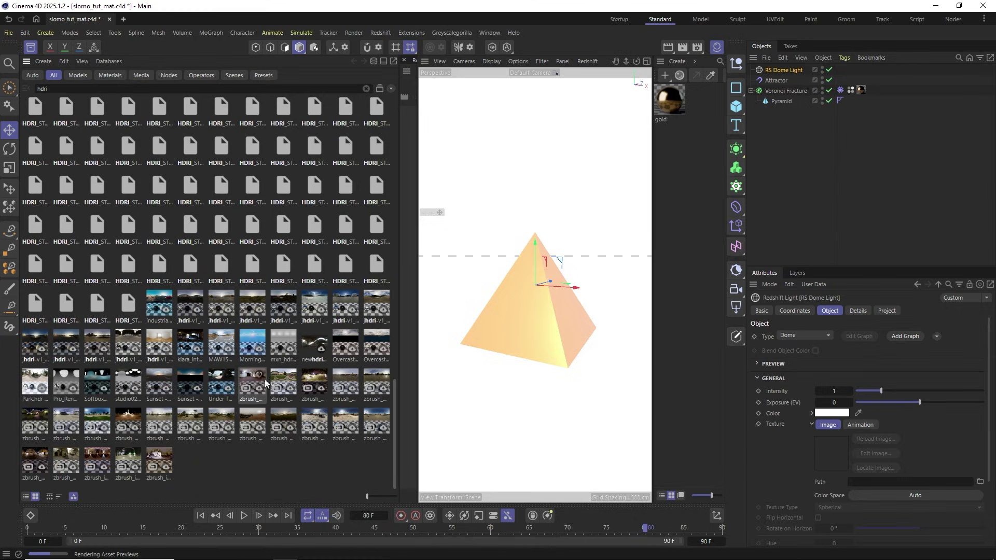
double_click(128, 385)
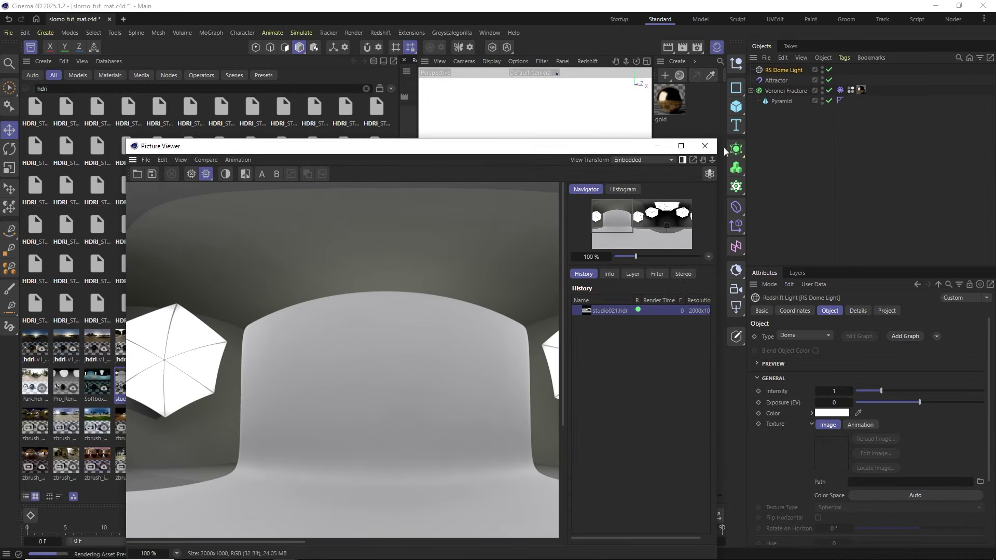
left_click(704, 146)
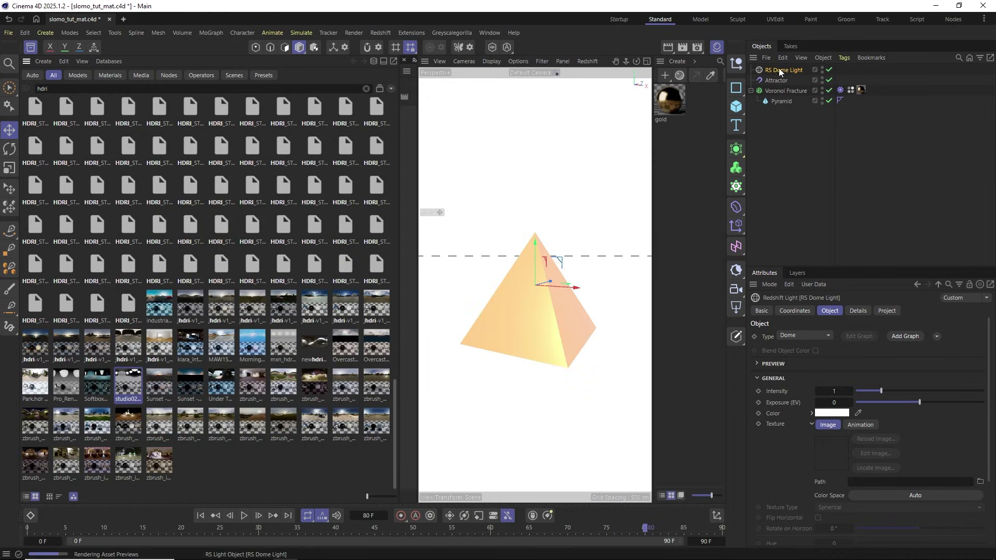
left_click_drag(125, 385, 875, 441)
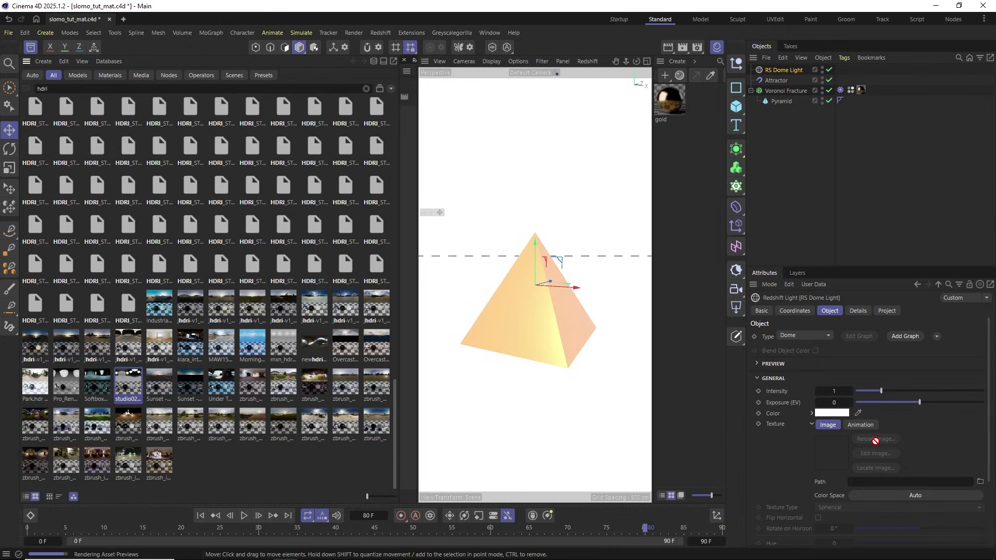
left_click_drag(880, 483, 882, 482)
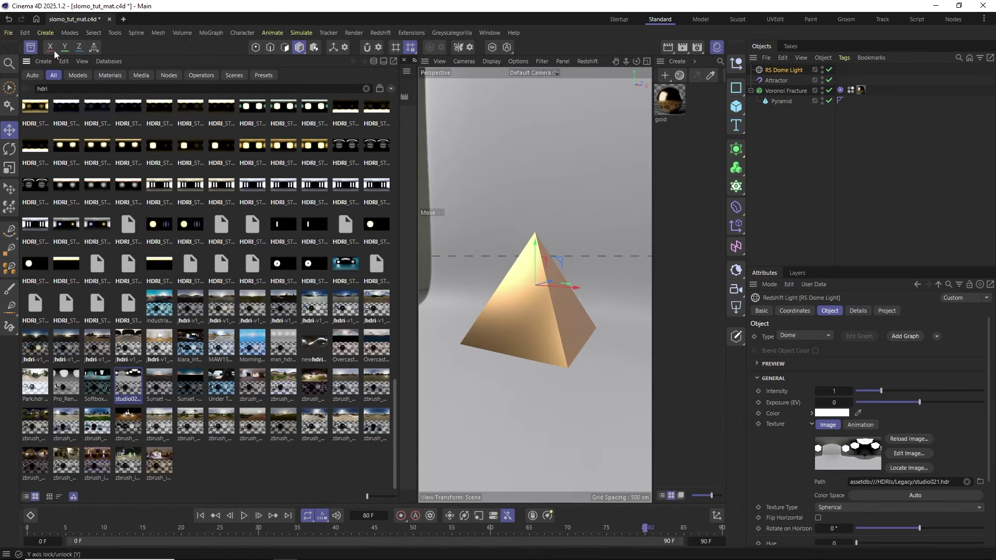
Close the asset library, widen the render preview, and hide the HDRI from the background
left_click(31, 48)
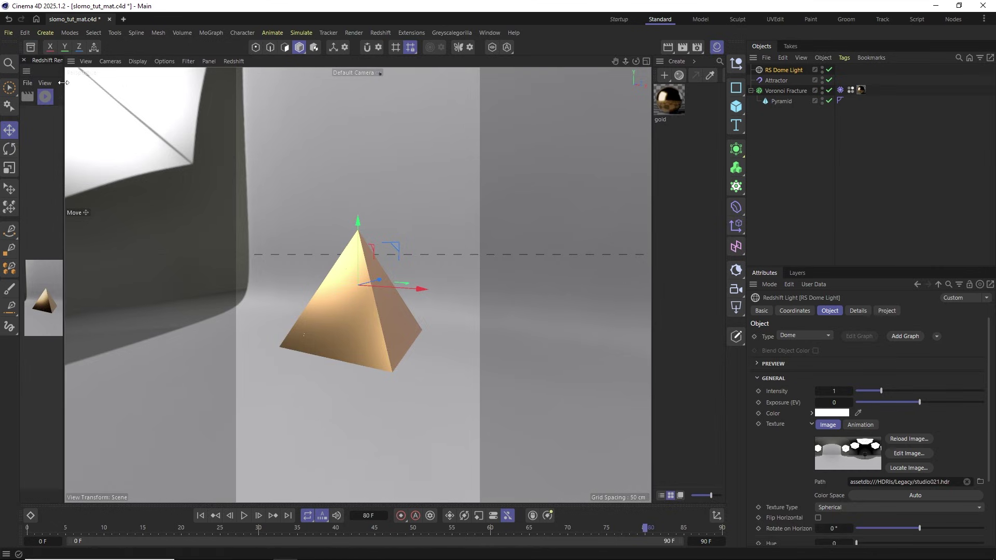
left_click_drag(66, 86, 375, 102)
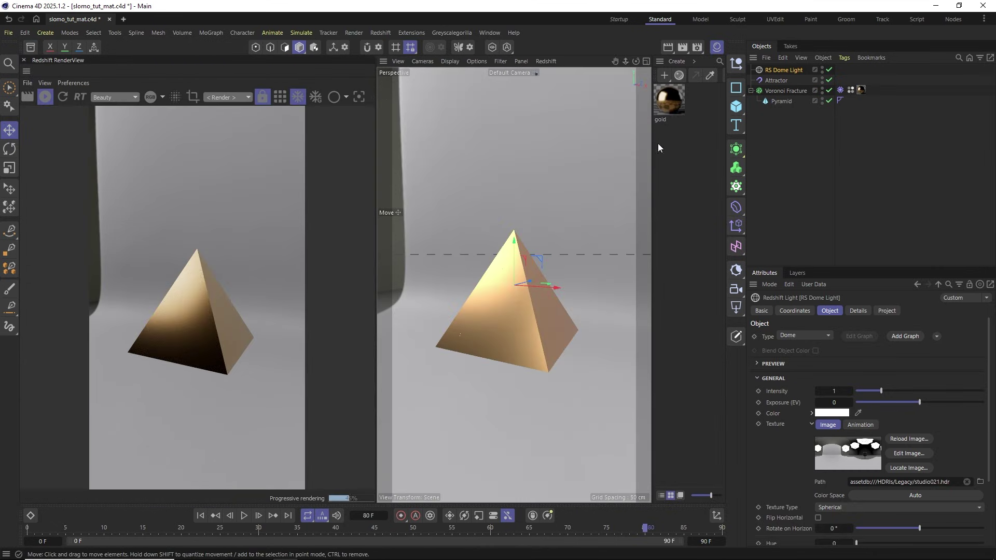
scroll(780, 465, "down", 2)
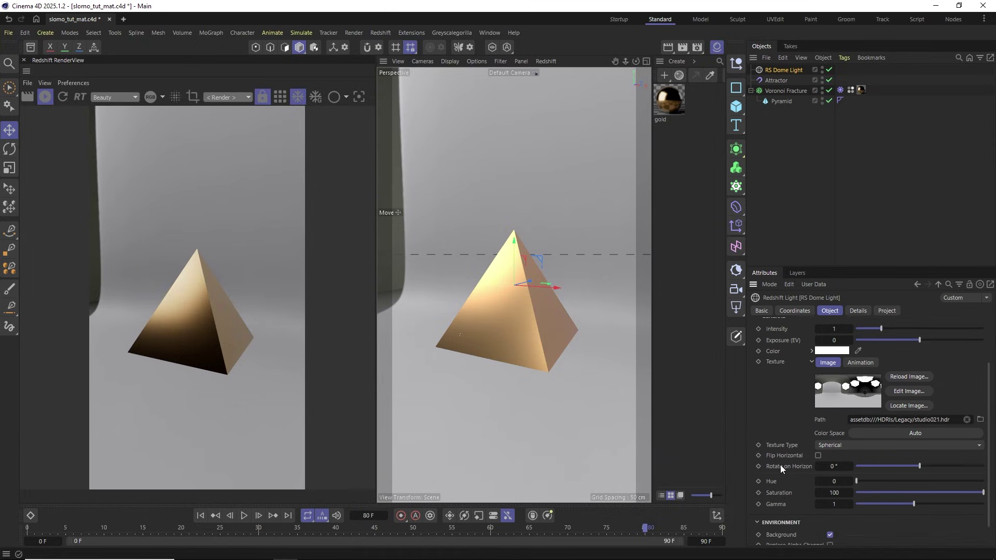
scroll(780, 465, "down", 2)
left_click(830, 510)
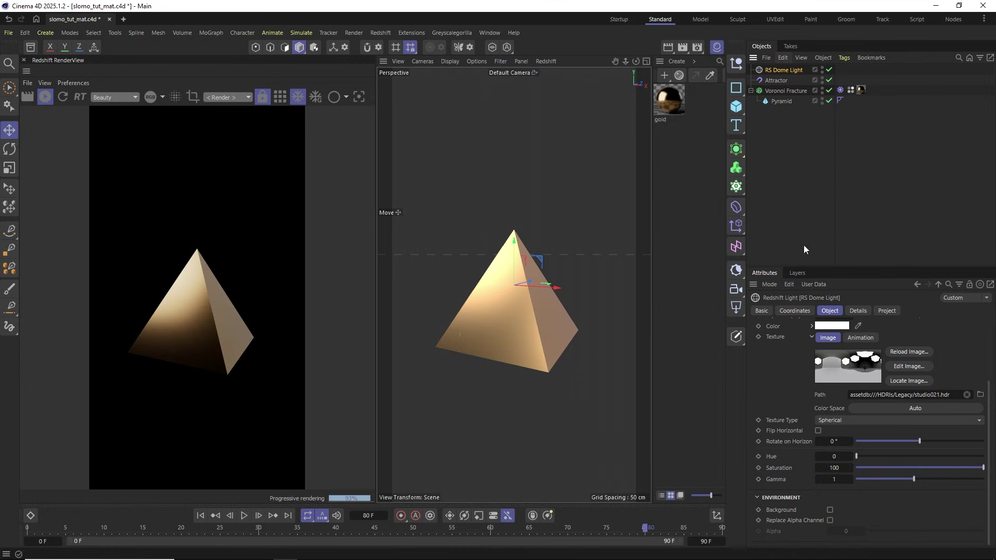
left_click(244, 516)
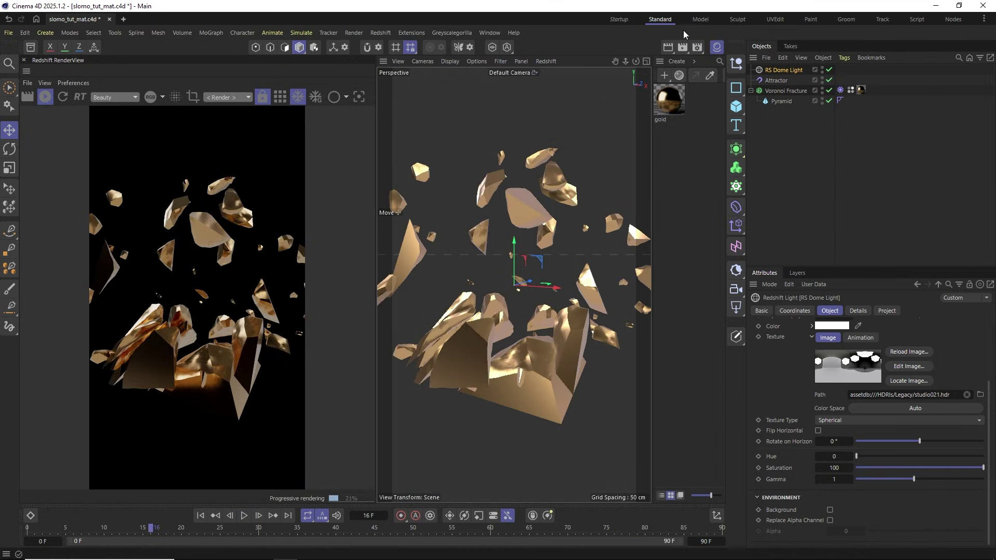
Rotate the RS Dome Light heading to about 114° and give the viewport more room
scroll(514, 285, "down", 2)
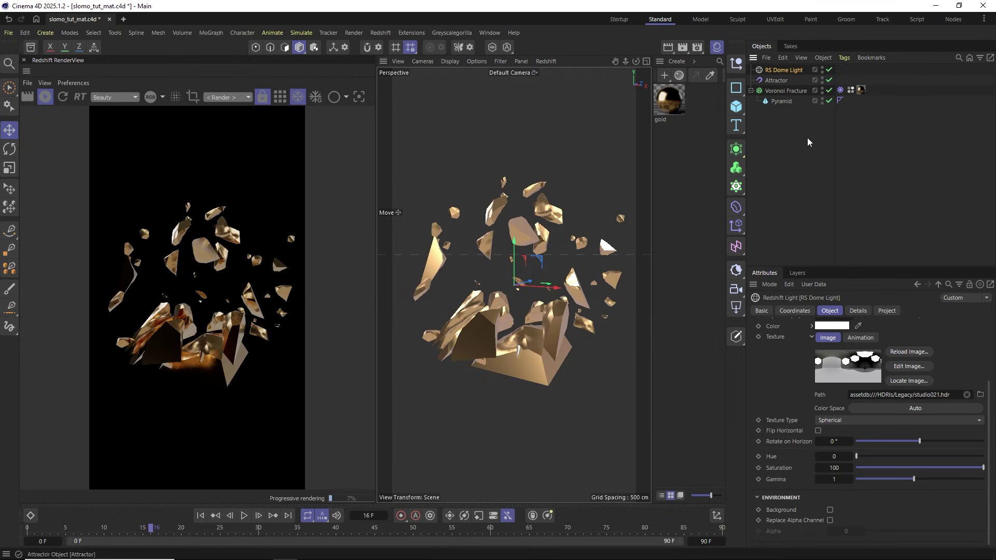
left_click(795, 310)
left_click_drag(857, 349, 916, 350)
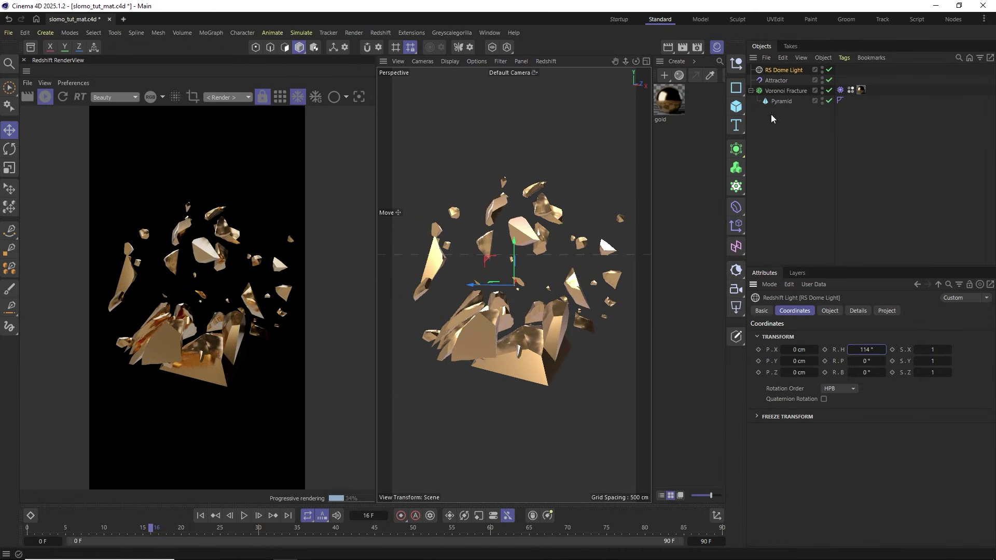
left_click_drag(748, 109, 831, 109)
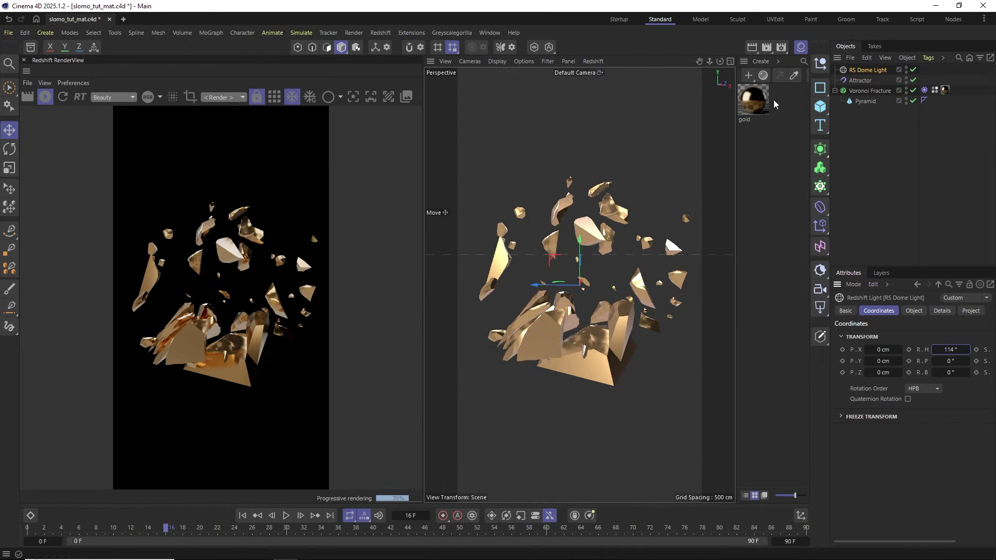
left_click_drag(709, 61, 710, 63)
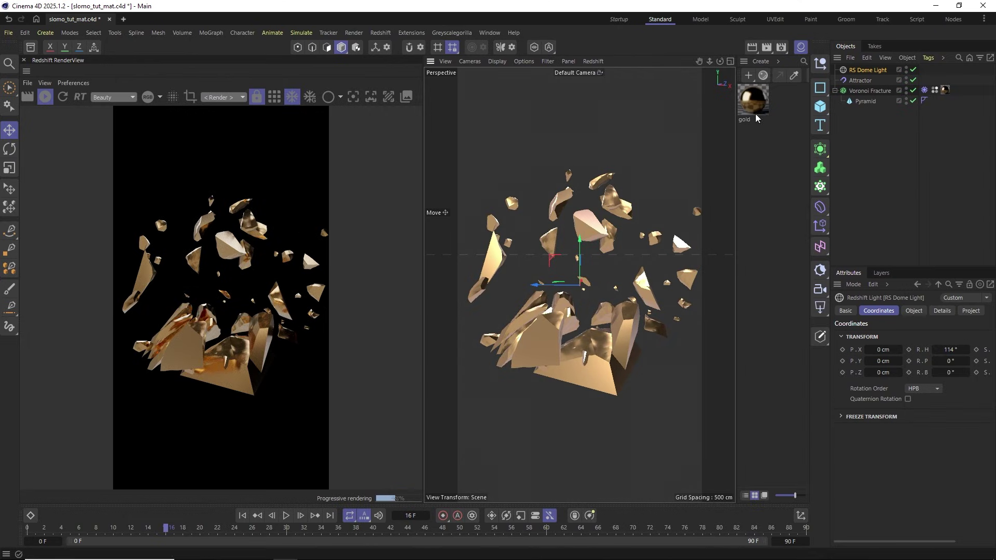
Add an RS Camera with a 150 mm focal length and look through it
key("shift+c")
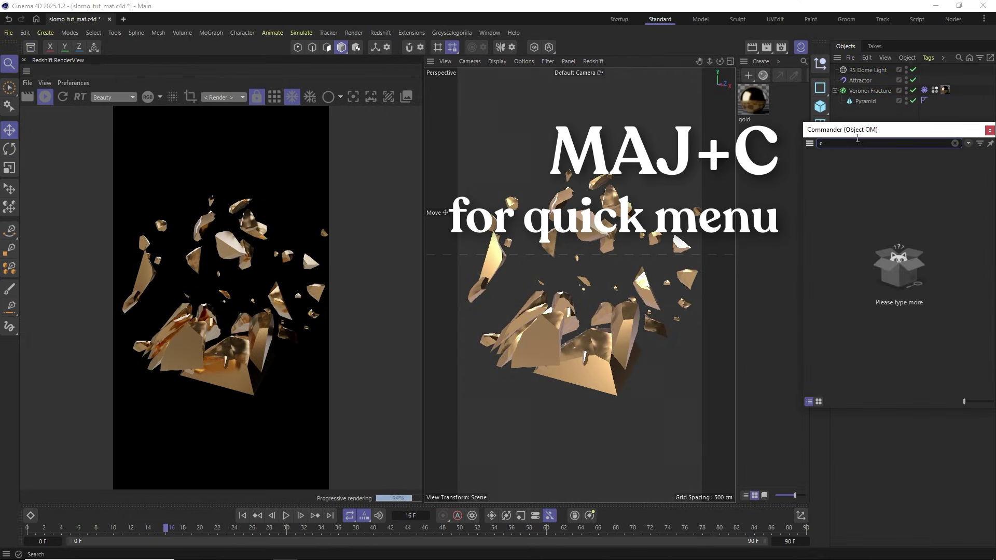
type("amera")
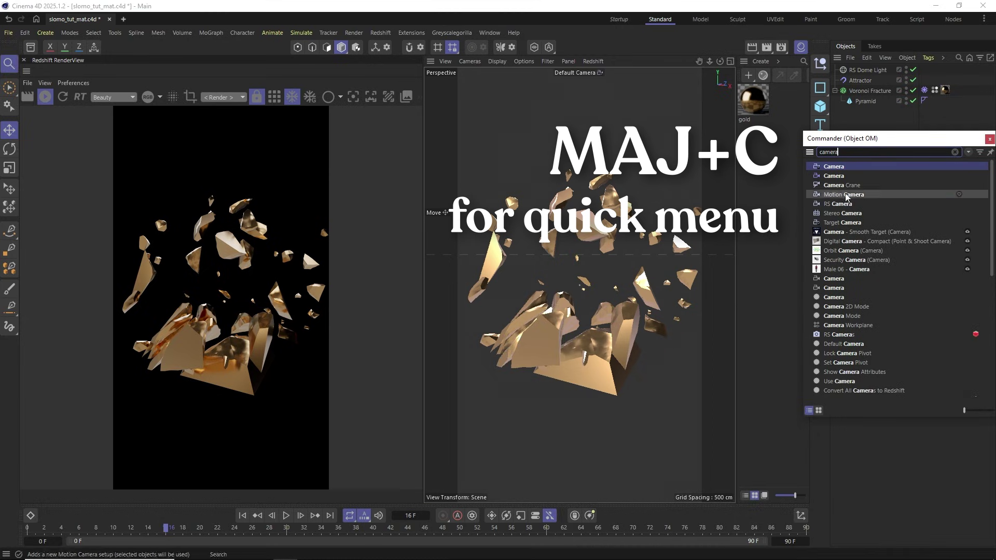
left_click(841, 204)
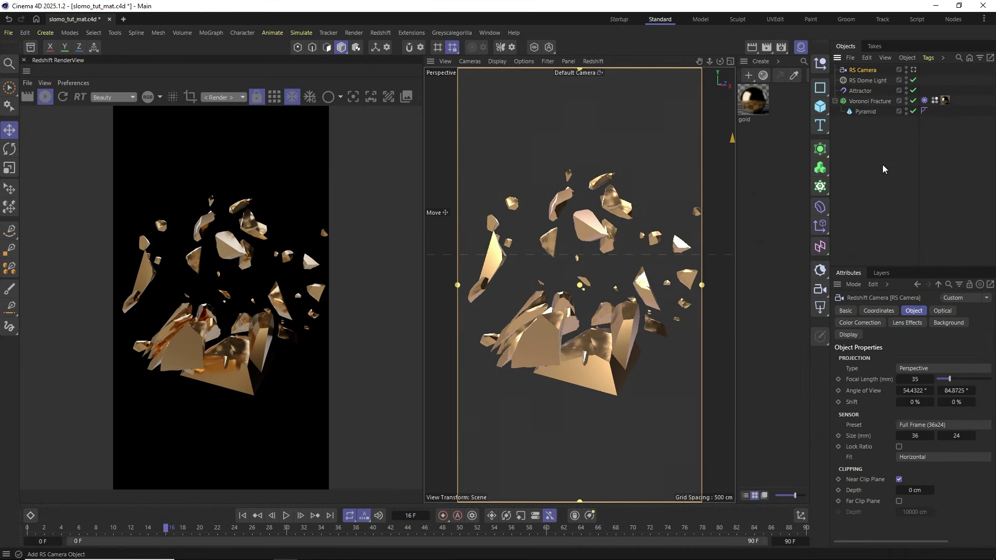
left_click(913, 70)
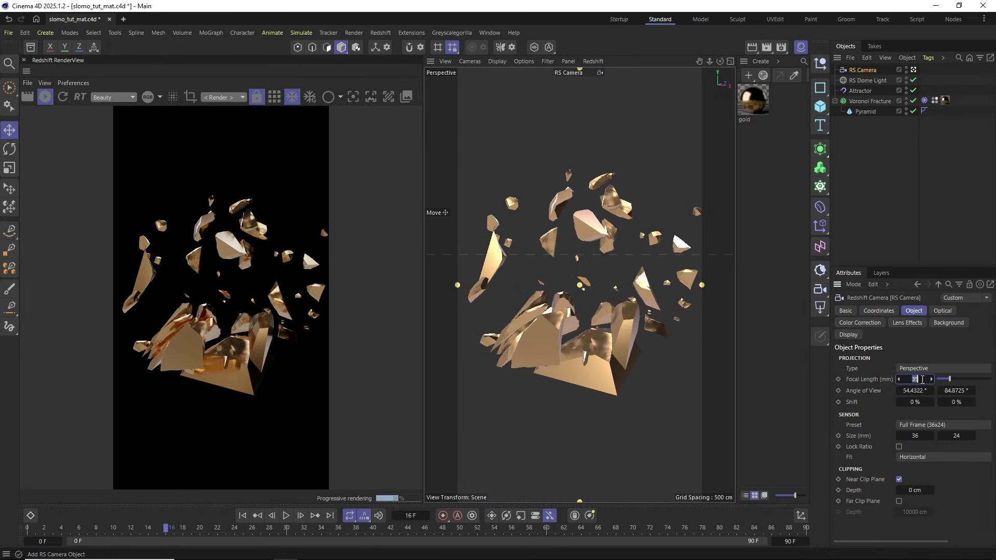
type("150")
key("Return")
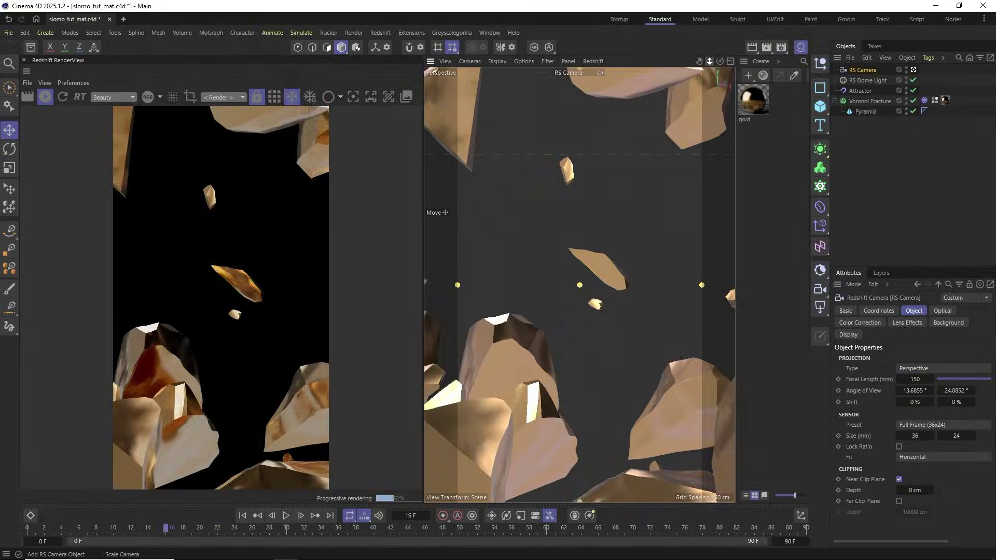
left_click_drag(709, 61, 711, 61)
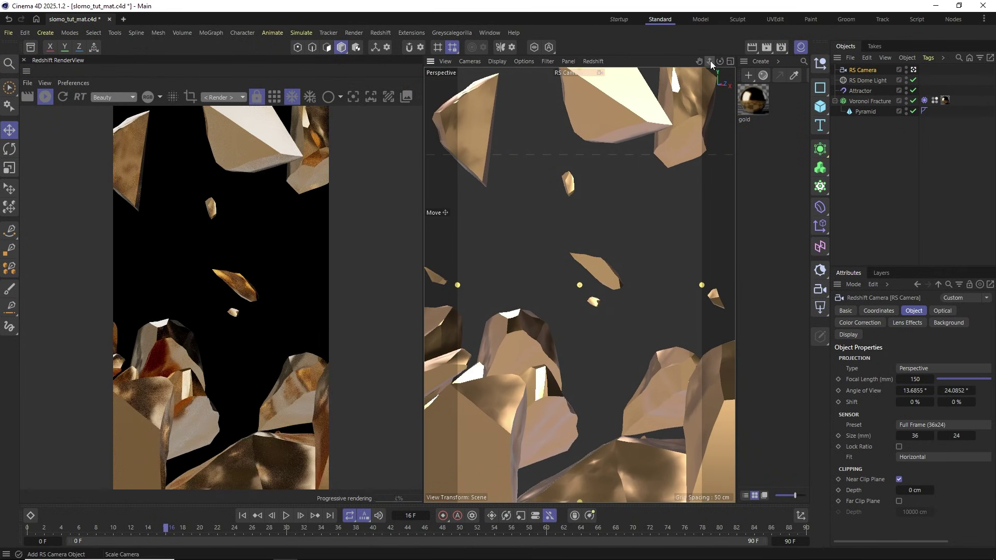
Rearrange the panels, deselect the camera, and replay the fracture from the first frame
left_click_drag(831, 260, 784, 260)
left_click(542, 285)
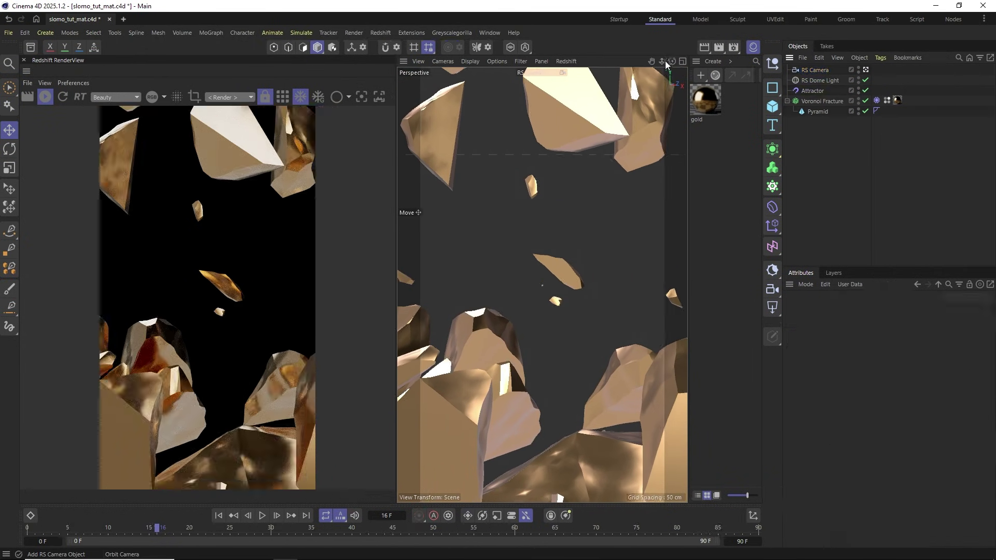
scroll(542, 285, "down", 4)
scroll(542, 285, "down", 3)
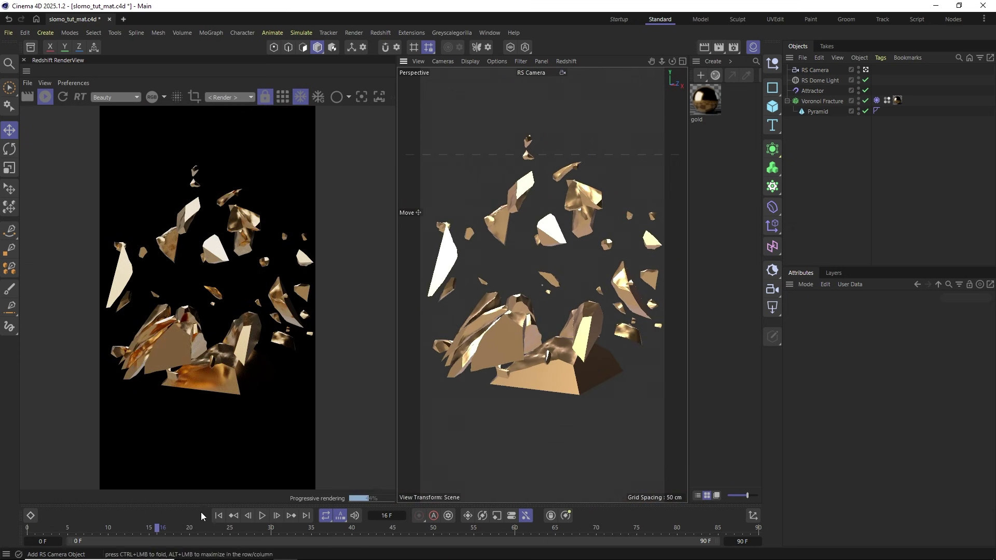
left_click(218, 516)
left_click(263, 516)
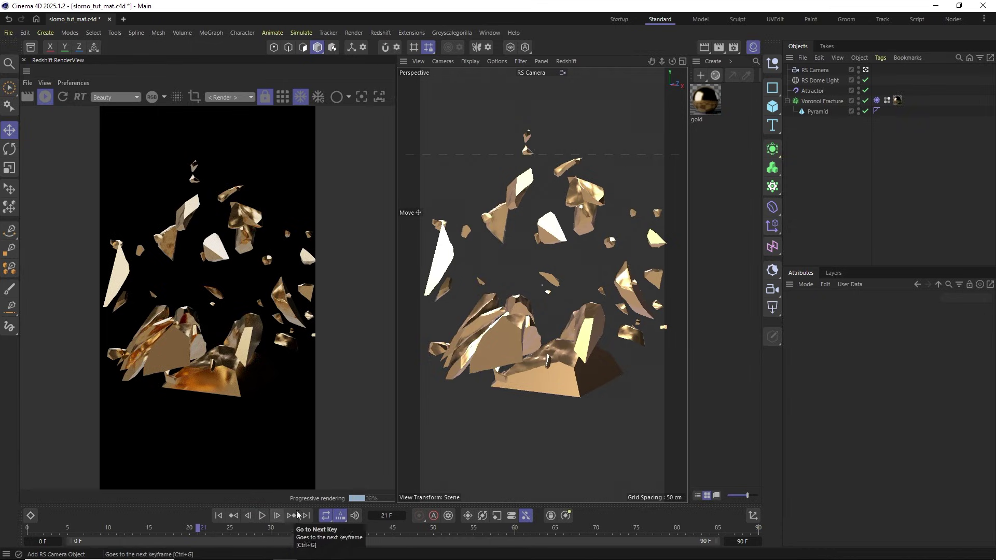
Add a Round Corners node to the gold material and wire it into the Bump Map input
double_click(704, 101)
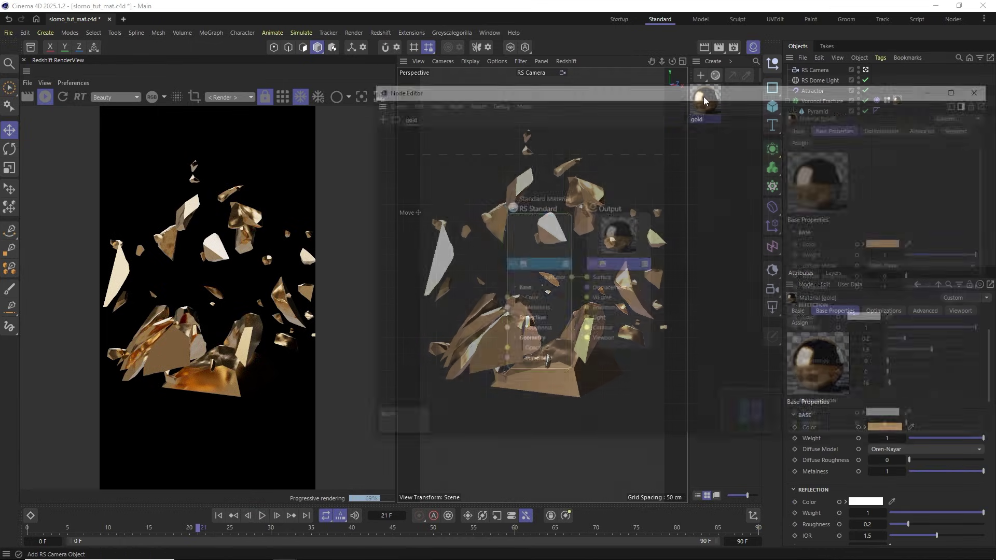
left_click(661, 247)
left_click(575, 238)
left_click_drag(575, 238, 595, 235)
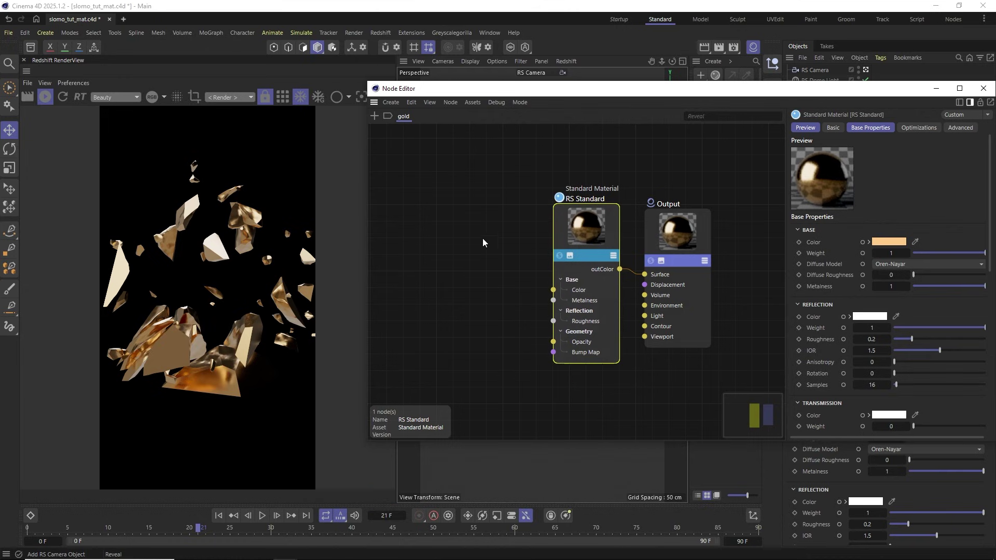
double_click(438, 244)
type("round")
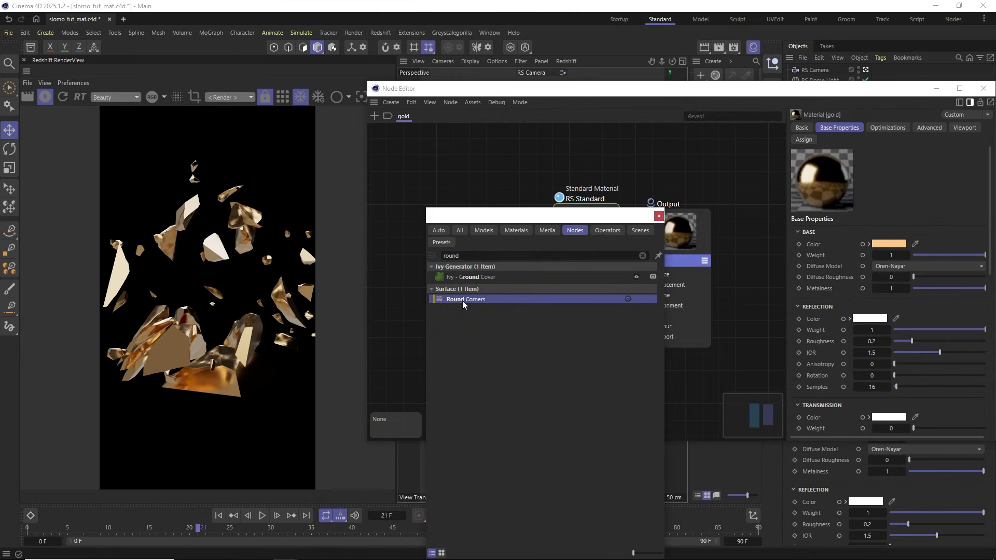
double_click(464, 304)
left_click_drag(459, 258, 554, 353)
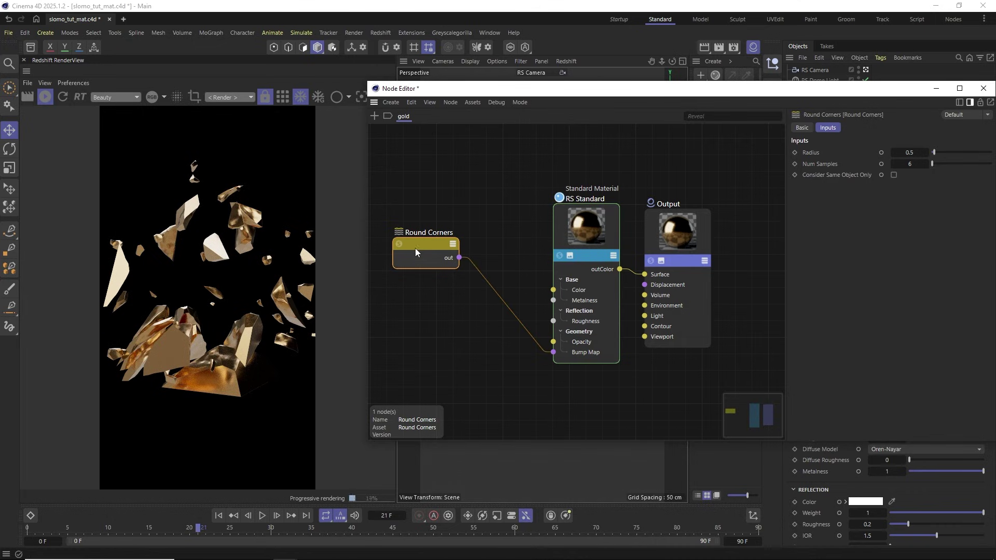
Set the Round Corners radius to 1, comparing against radius 0 during playback
left_click_drag(416, 248, 430, 244)
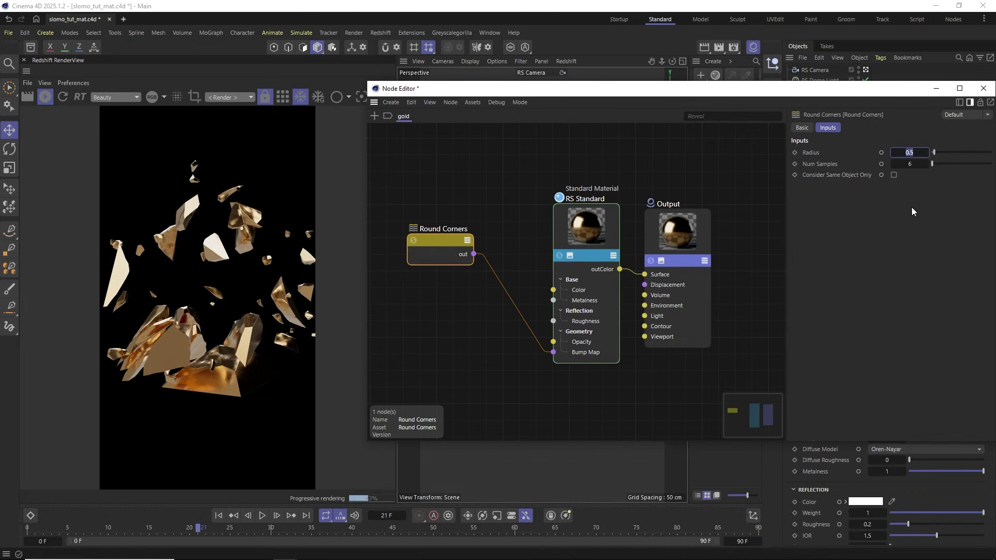
left_click(911, 152)
type("1")
key("Return")
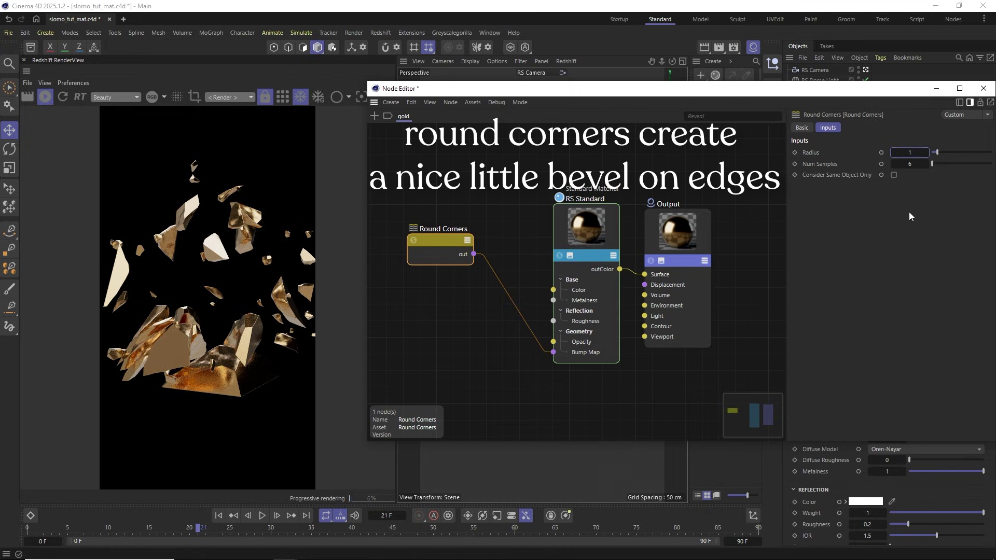
left_click(218, 516)
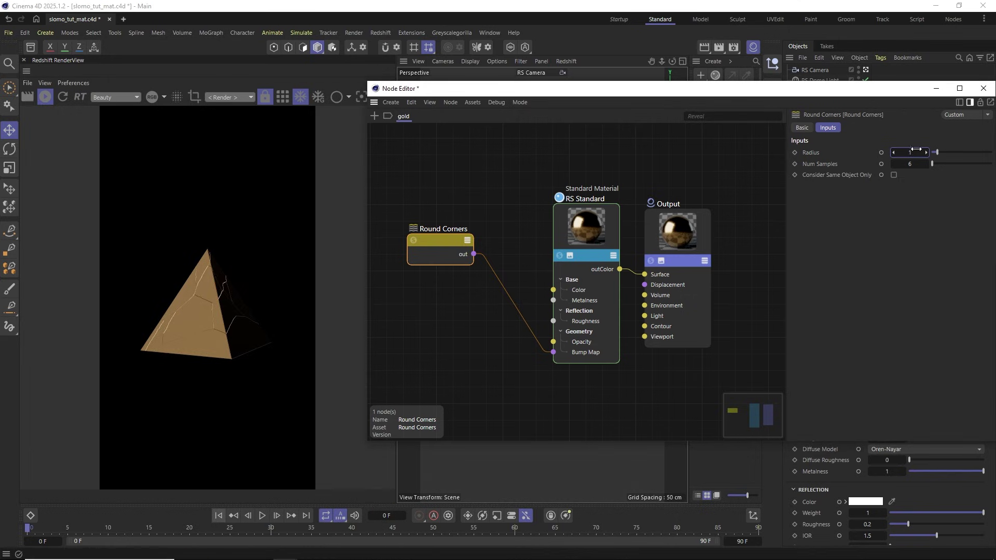
type("0")
key("Return")
key("Return")
left_click(262, 515)
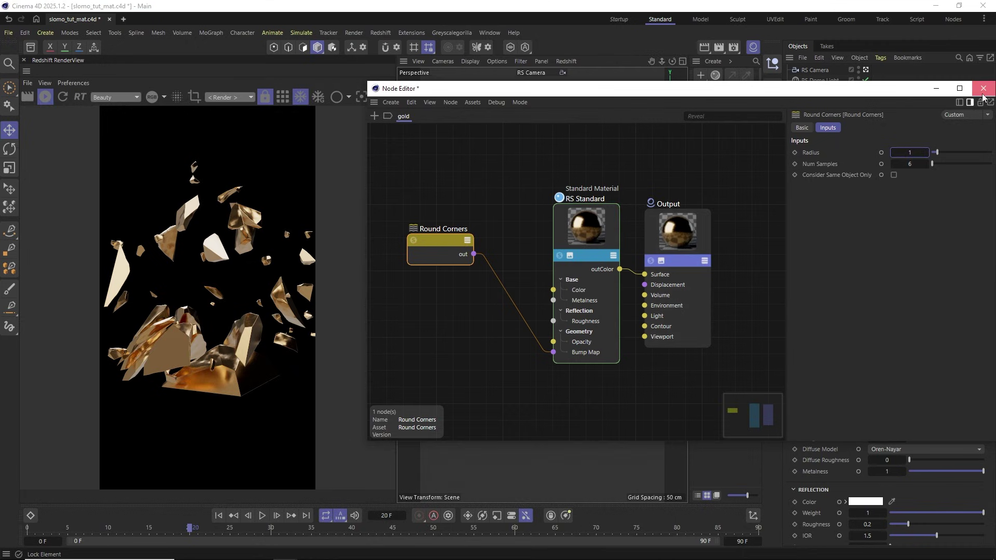
left_click(983, 93)
Add a Backdrop below the fragments, sized 1343 × 866 cm with 315 cm rounding
left_click(772, 107)
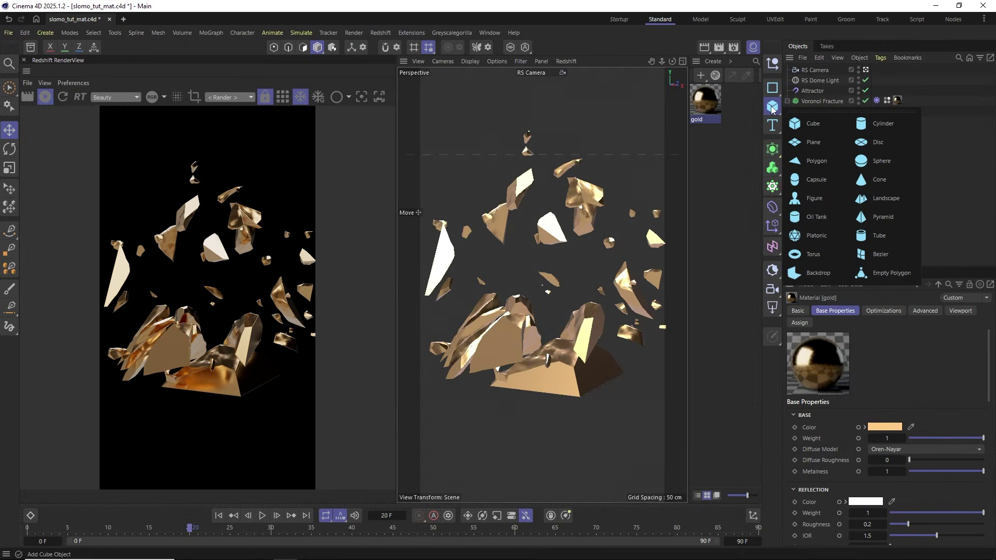
left_click(819, 273)
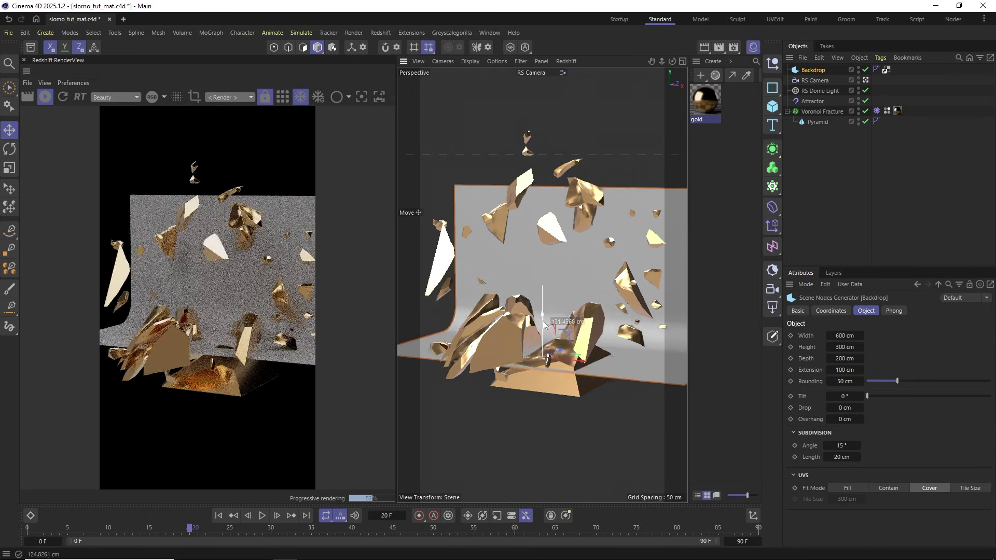
left_click_drag(543, 257, 543, 411)
mouse_move(845, 335)
left_mouse_down()
mouse_move(882, 336)
mouse_move(882, 347)
mouse_move(851, 348)
mouse_move(882, 359)
mouse_move(840, 359)
left_mouse_up()
left_click_drag(845, 382, 882, 381)
mouse_move(843, 336)
left_mouse_down()
mouse_move(877, 336)
mouse_move(882, 370)
left_mouse_up()
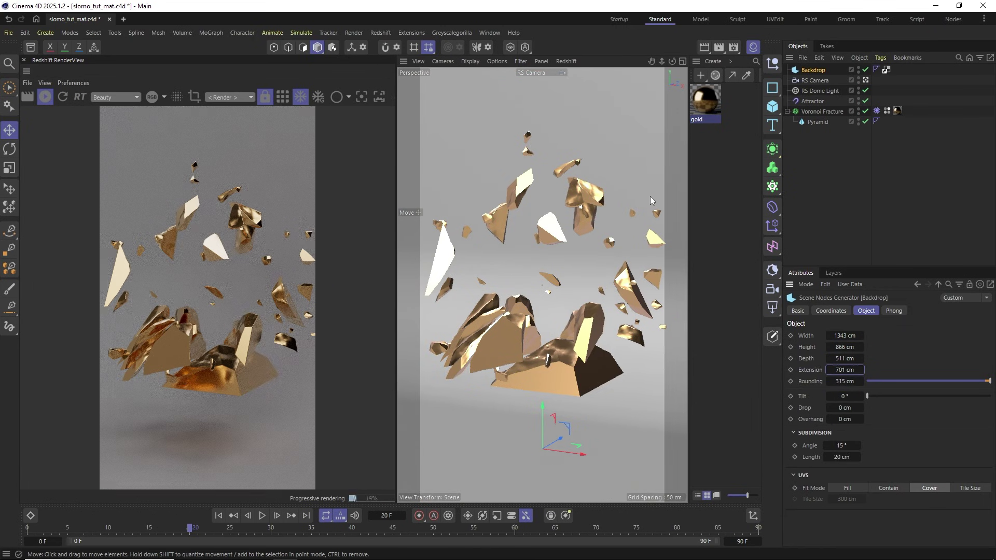
left_click_drag(662, 61, 659, 62)
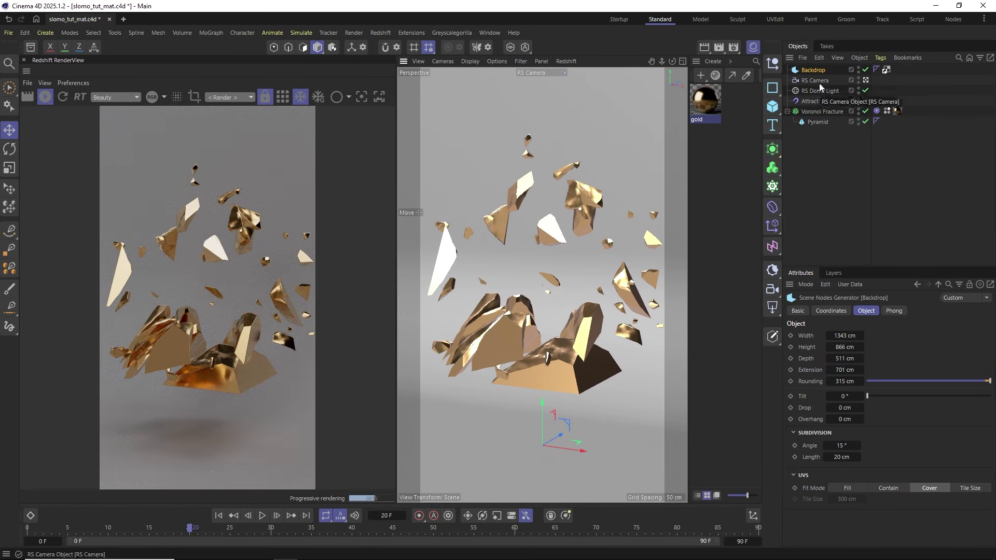
Turn the dome light heading to 141° and lower the RS Camera aperture to 0.5
left_click(817, 91)
left_click(831, 310)
mouse_move(902, 349)
left_mouse_down()
mouse_move(916, 349)
mouse_move(893, 350)
mouse_move(918, 349)
left_mouse_up()
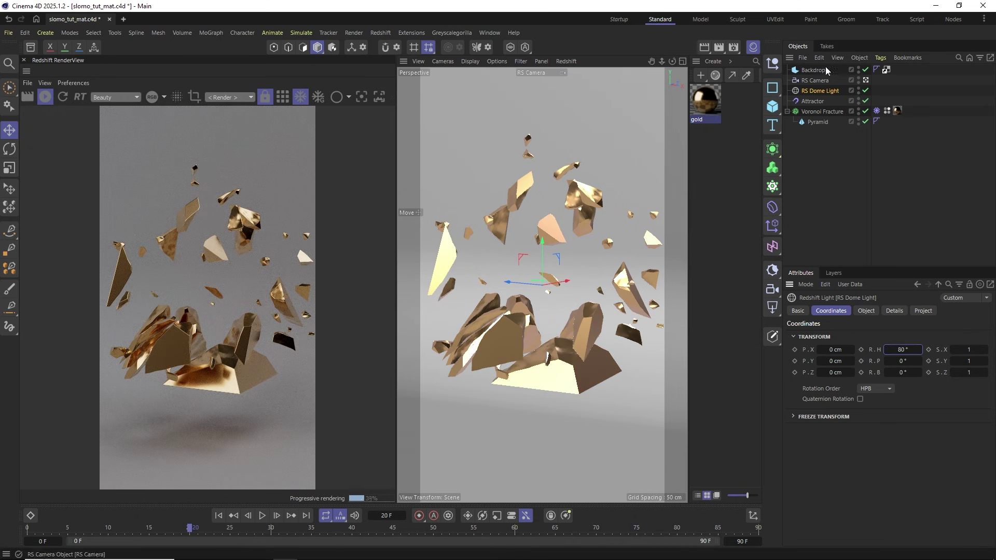
left_click(810, 80)
left_click(887, 309)
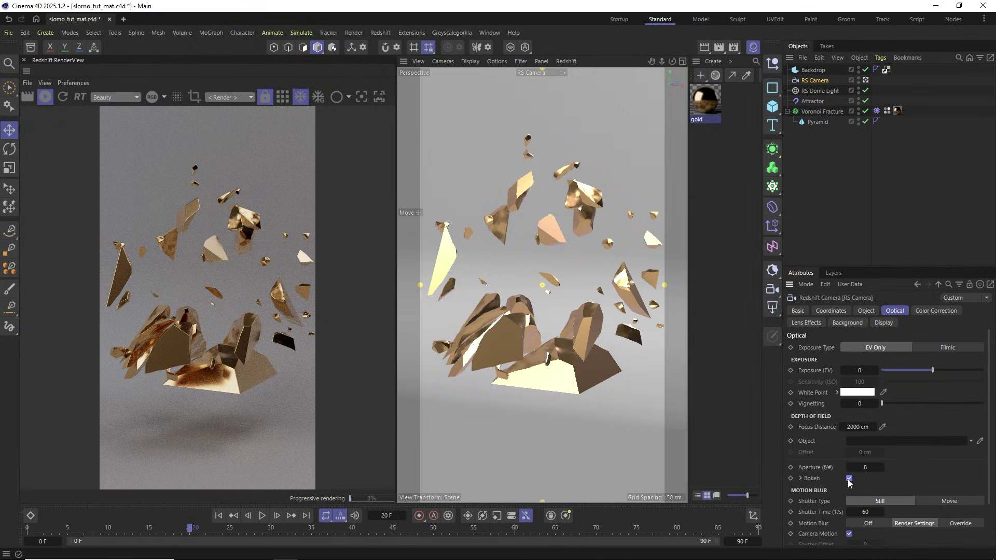
left_click_drag(869, 469, 868, 469)
type("1.8")
key("Return")
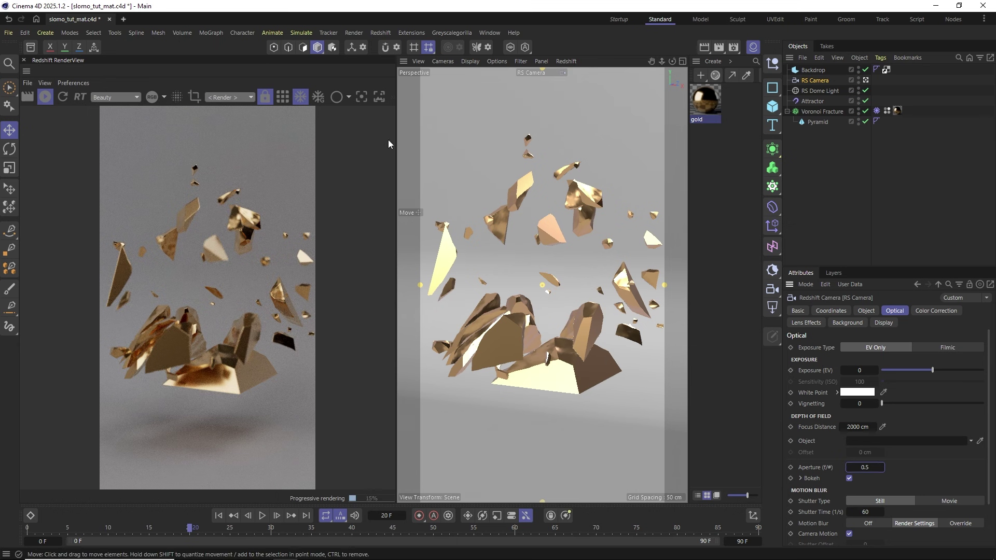
Pick the camera's focus distance on the central fragments in the RenderView and replay the animation
left_click(360, 98)
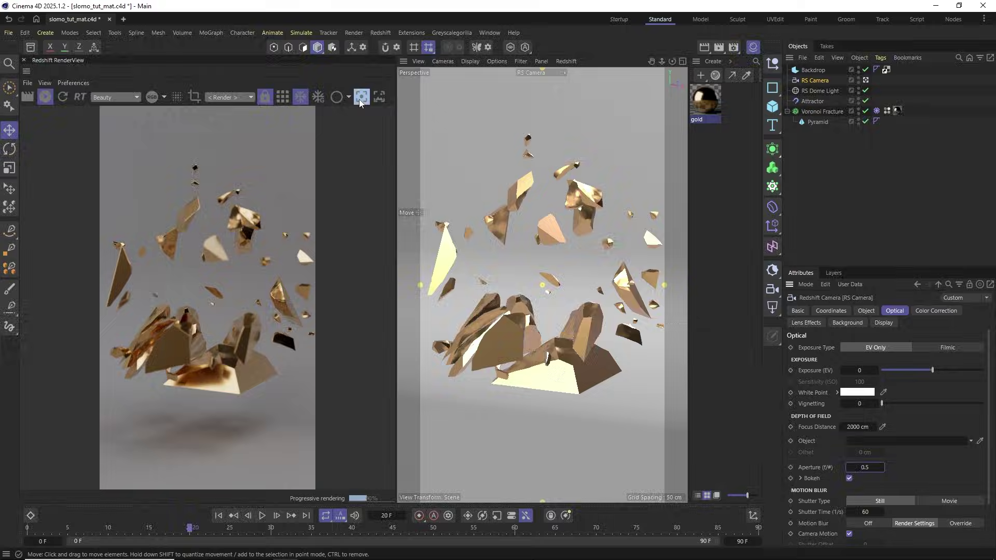
left_click(214, 291)
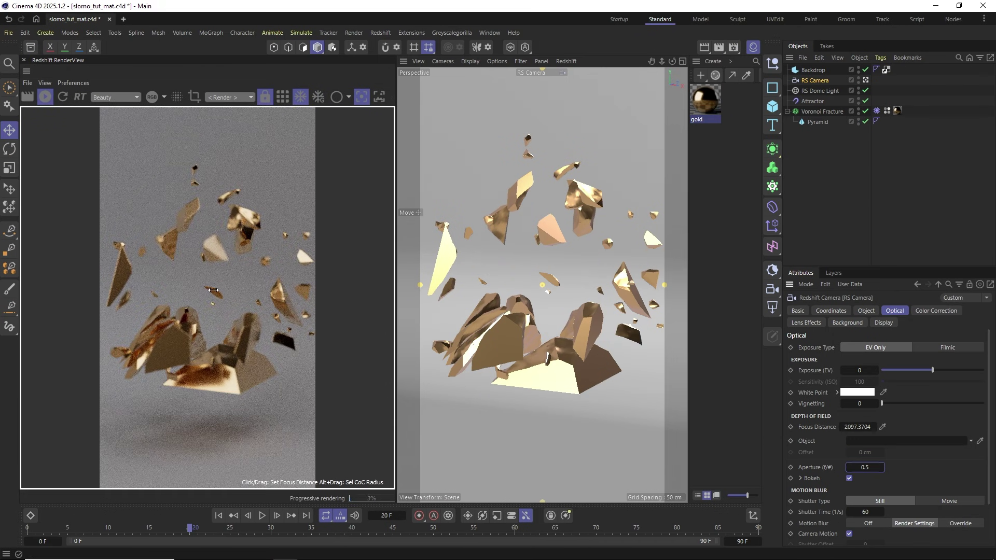
left_click(246, 327)
left_click(223, 305)
left_click(218, 516)
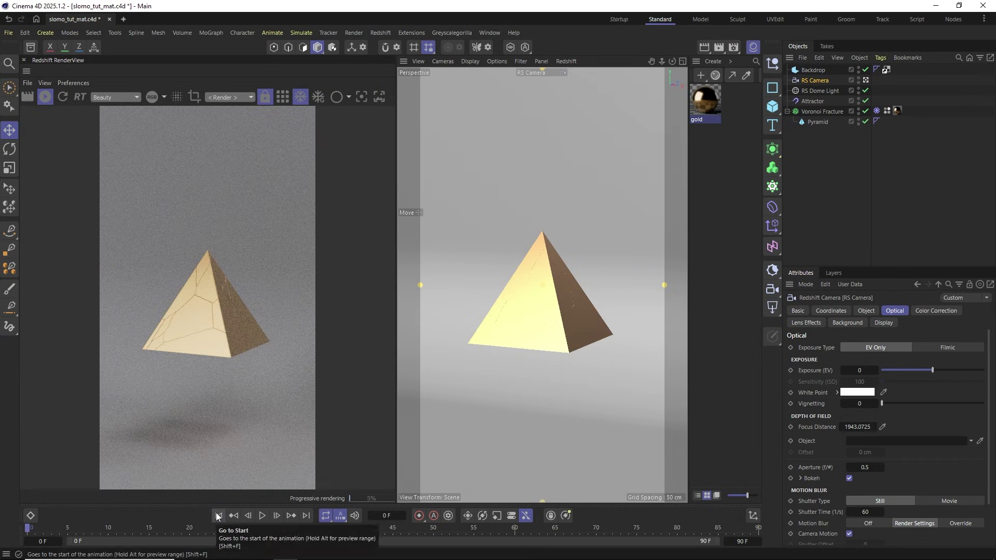
left_click(263, 517)
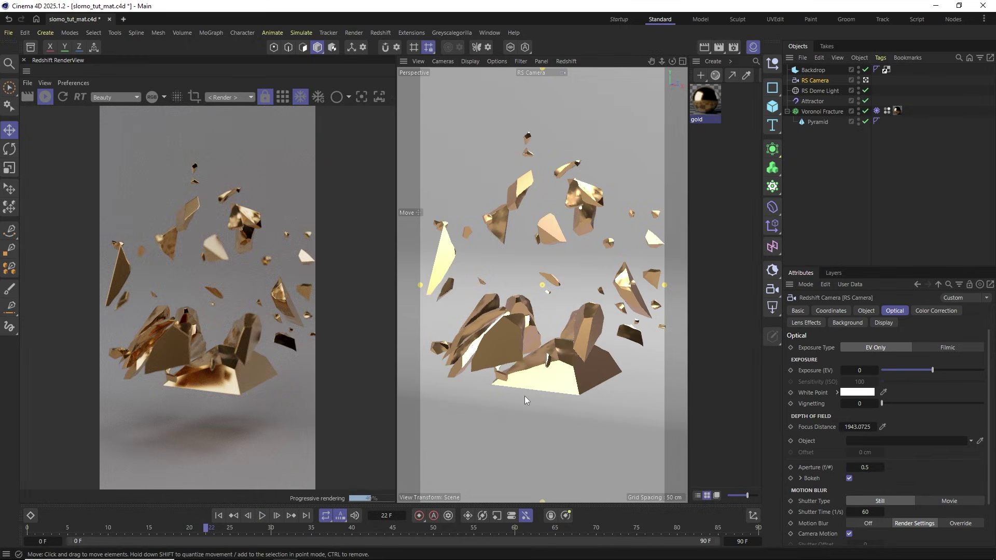
Set the aperture to 0.3, re-pick focus at about 1837 cm, and scrub to frame 5
type("0.3")
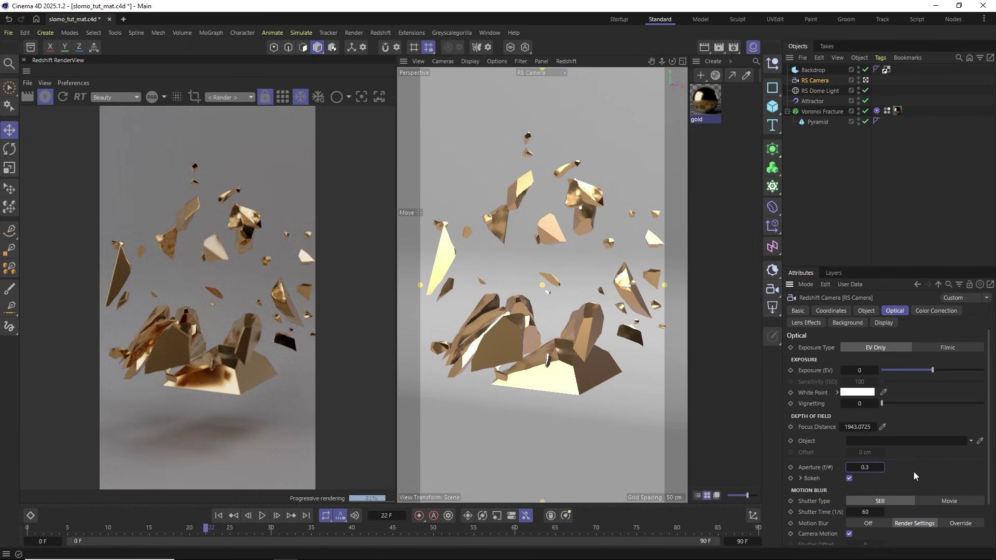
left_click(357, 98)
left_click(220, 347)
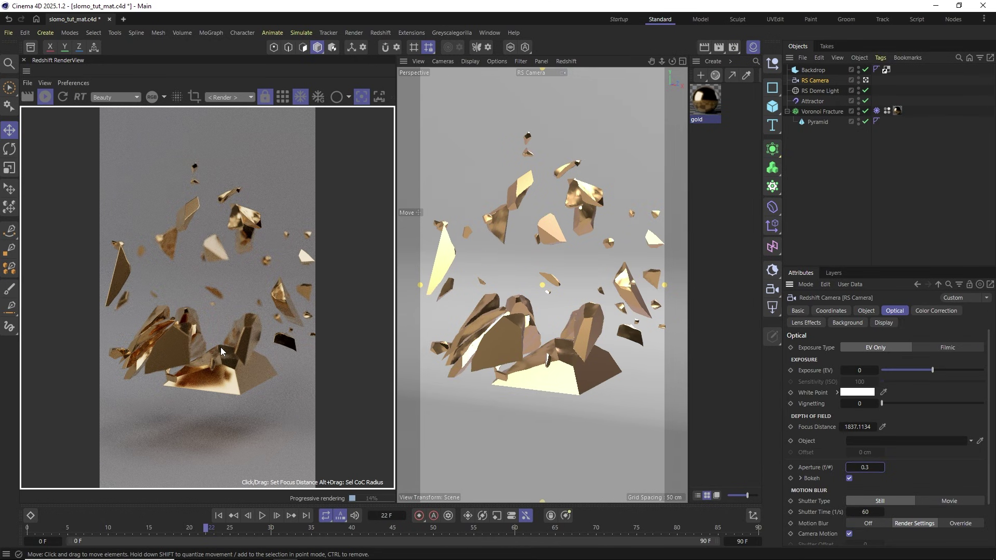
left_click(219, 515)
left_click(263, 515)
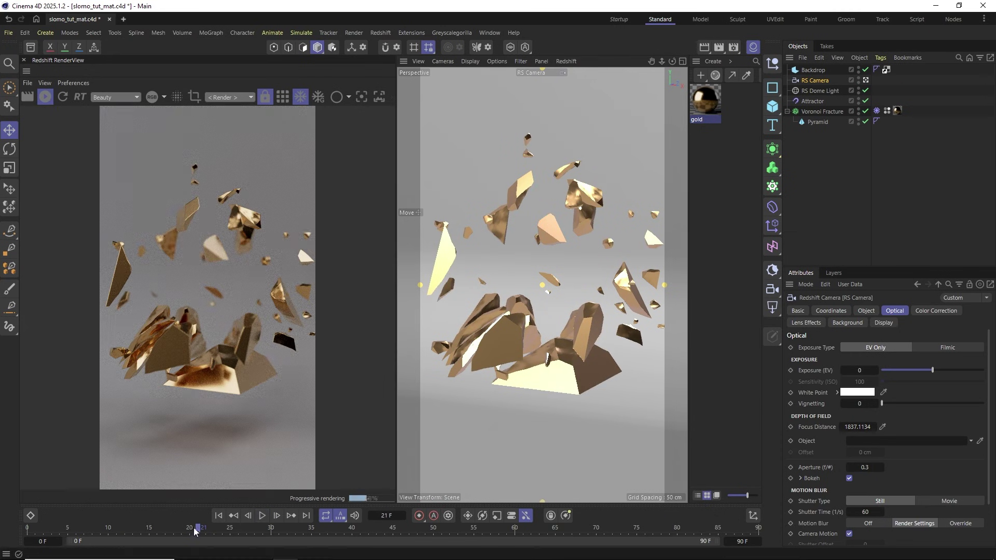
left_click_drag(196, 531, 68, 529)
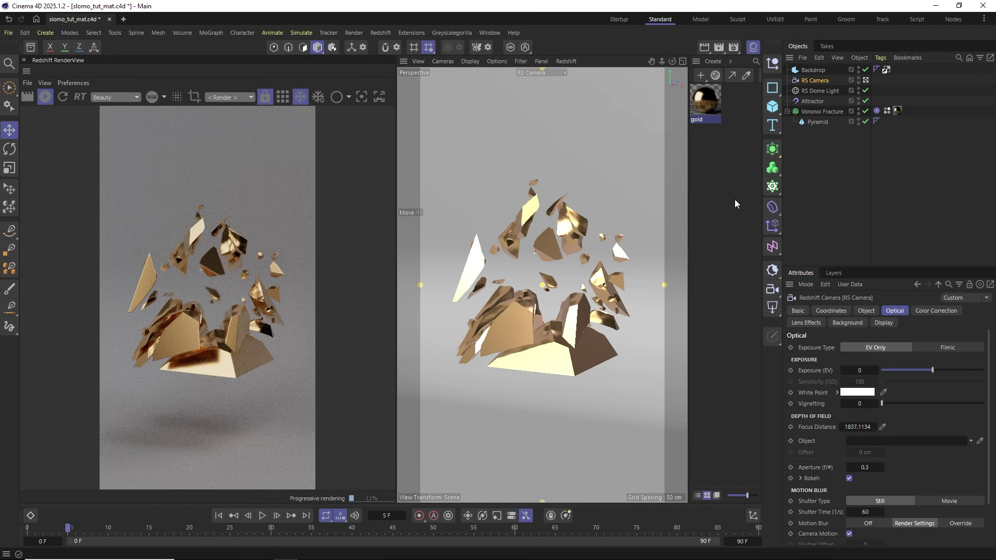
Create an RS Standard material named 'background' and apply it to the Backdrop
left_click(714, 61)
mouse_move(730, 92)
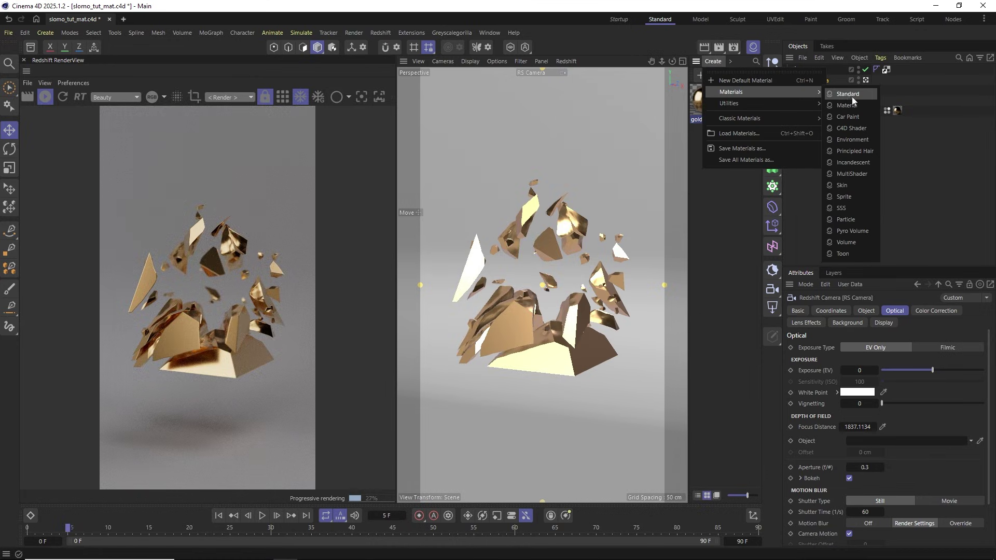
left_click(855, 95)
double_click(706, 119)
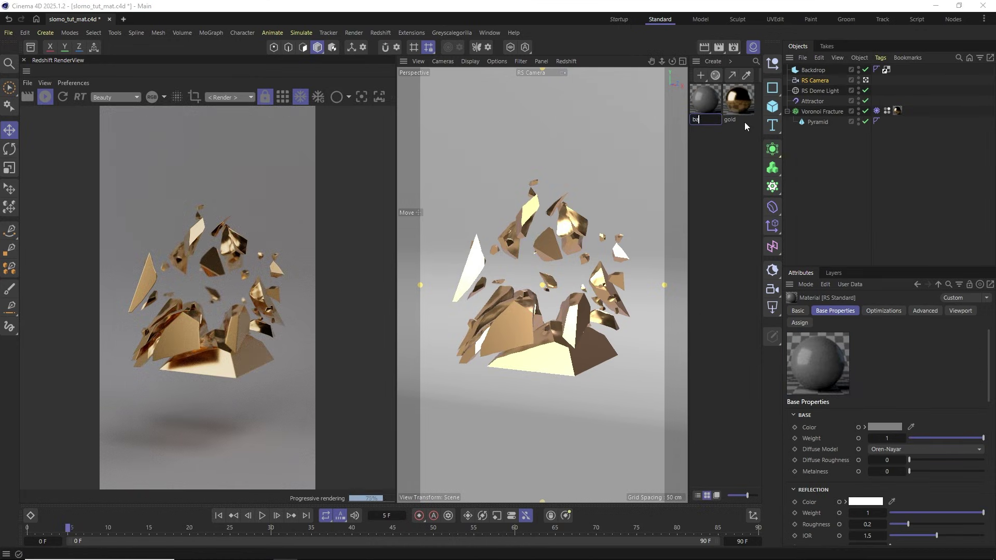
type("background")
key("Return")
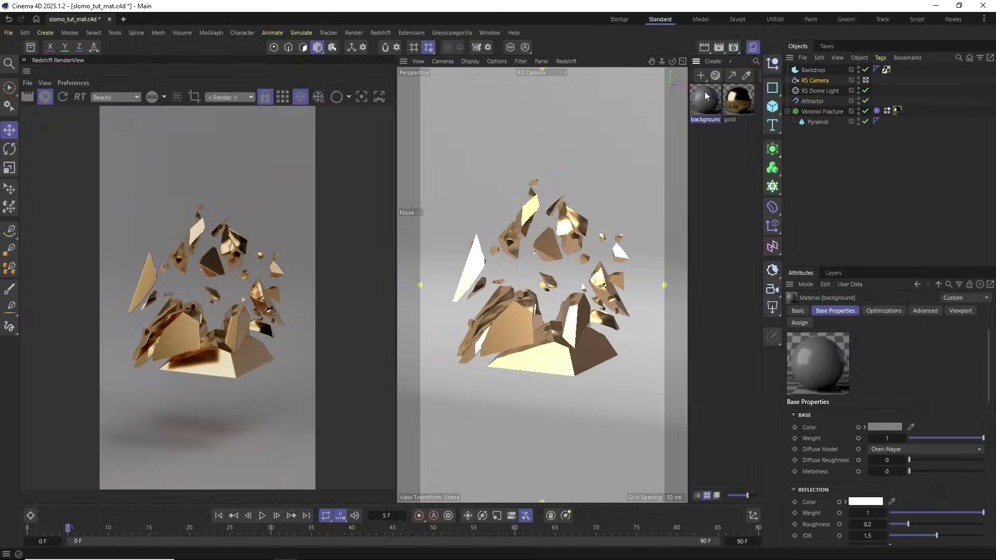
left_click_drag(819, 72, 818, 73)
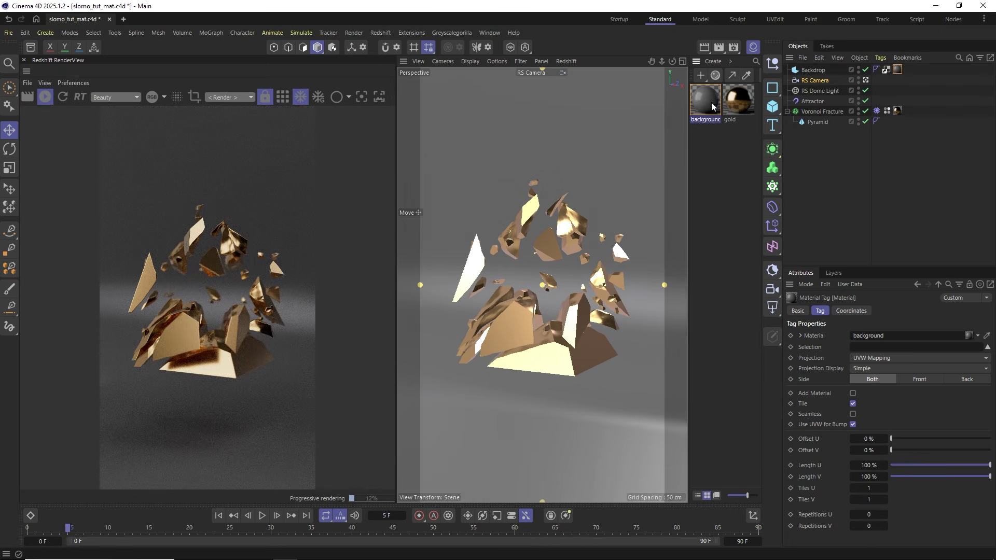
Give the background material roughness about 0.57 and a light grey (RGB 216) base colour
double_click(712, 106)
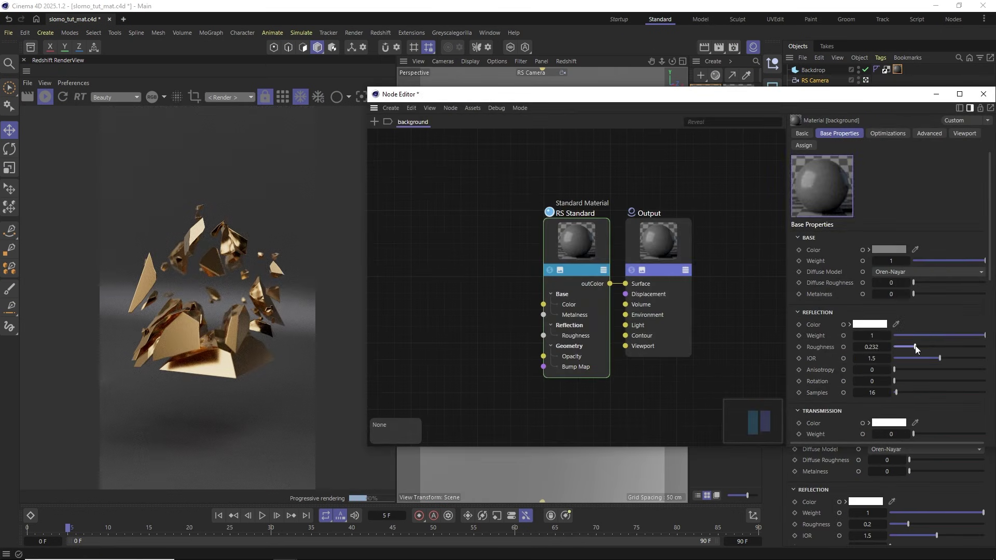
left_click_drag(916, 349, 942, 348)
left_click(895, 252)
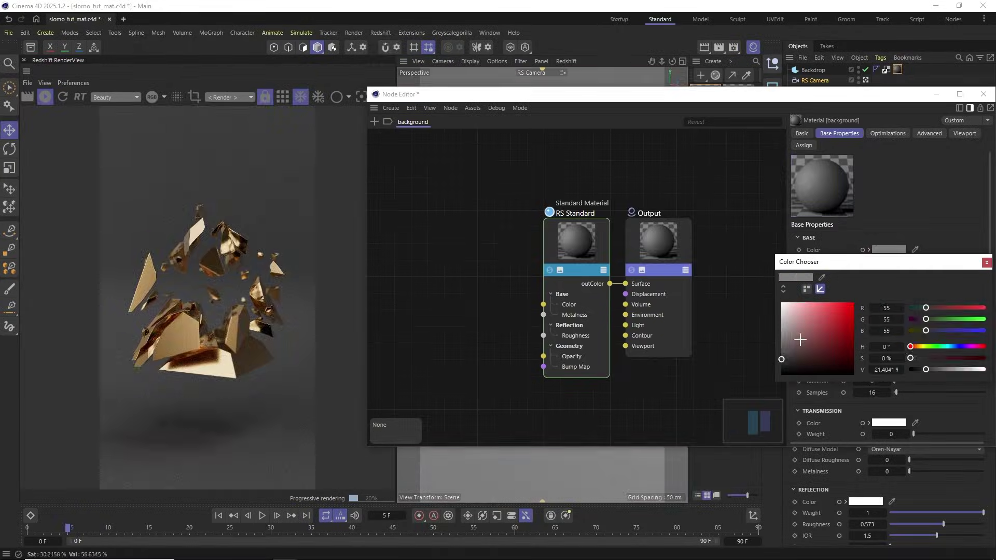
left_click_drag(801, 340, 782, 311)
left_click(986, 263)
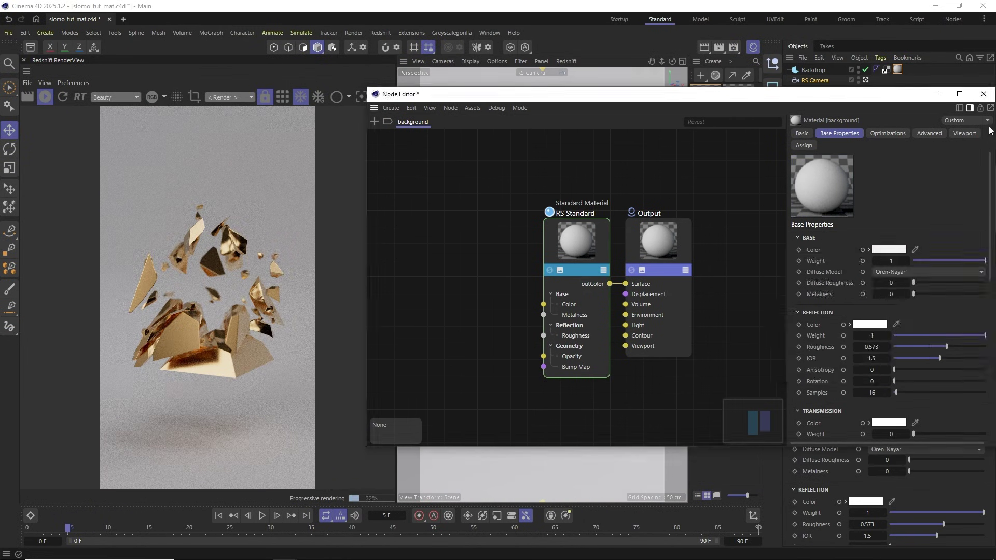
left_click(984, 94)
left_click(262, 517)
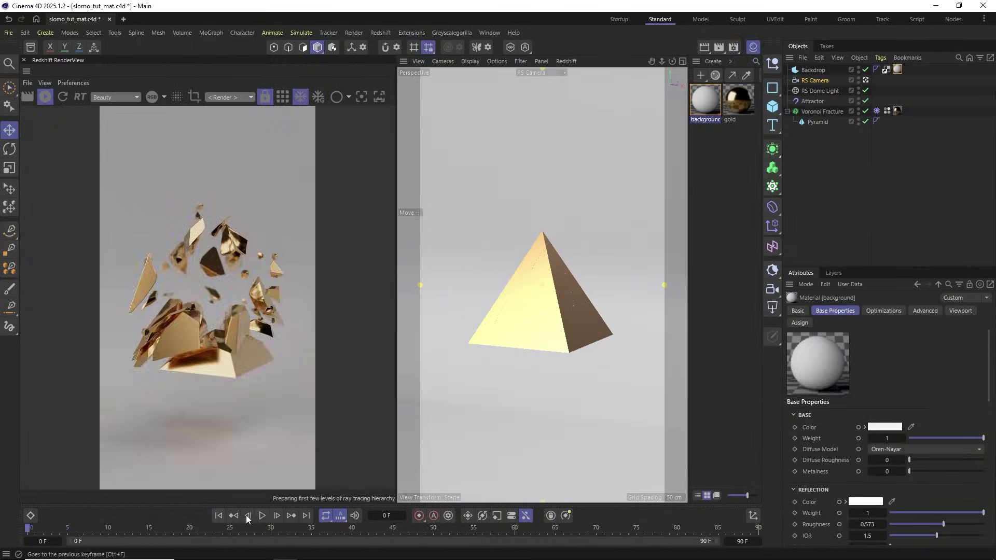
left_click(263, 516)
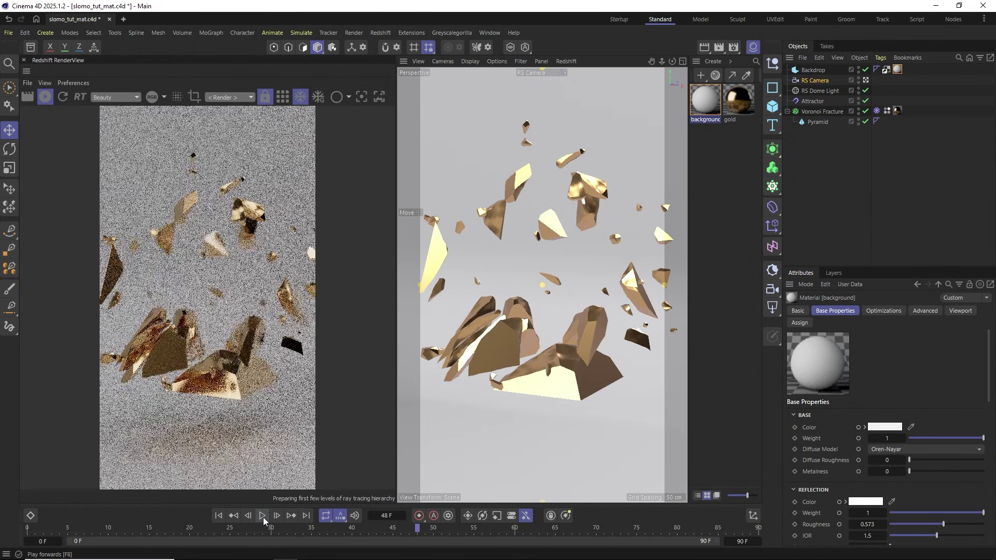
left_click(217, 516)
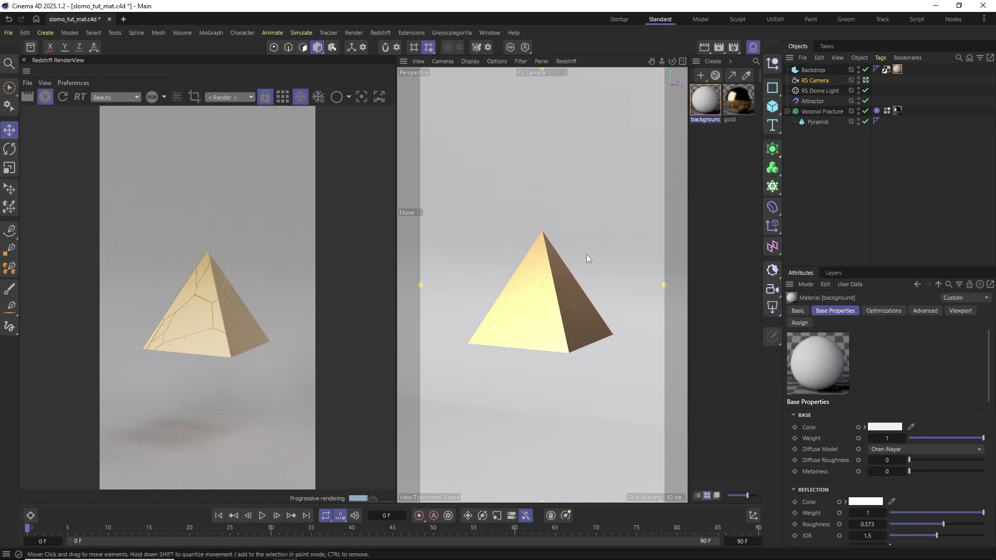
Keyframe the Voronoi Fracture's Enabled box off at frame 0 and on at frame 1, then play
left_click(822, 112)
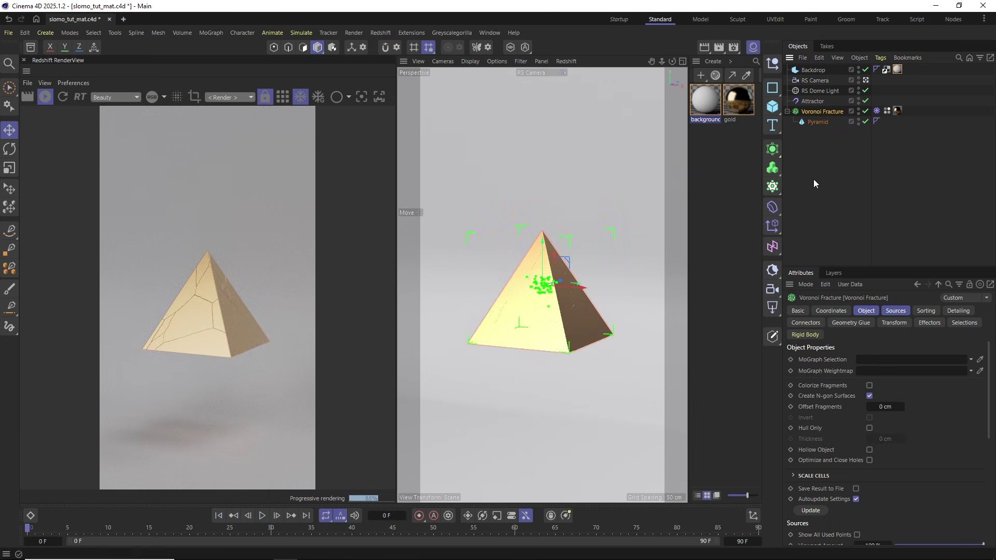
left_click(798, 310)
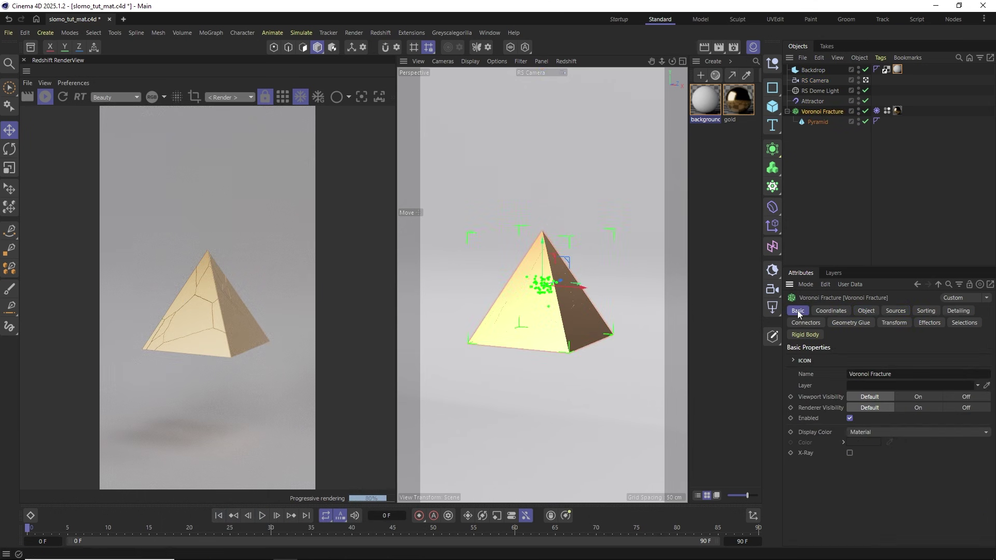
left_click(850, 418)
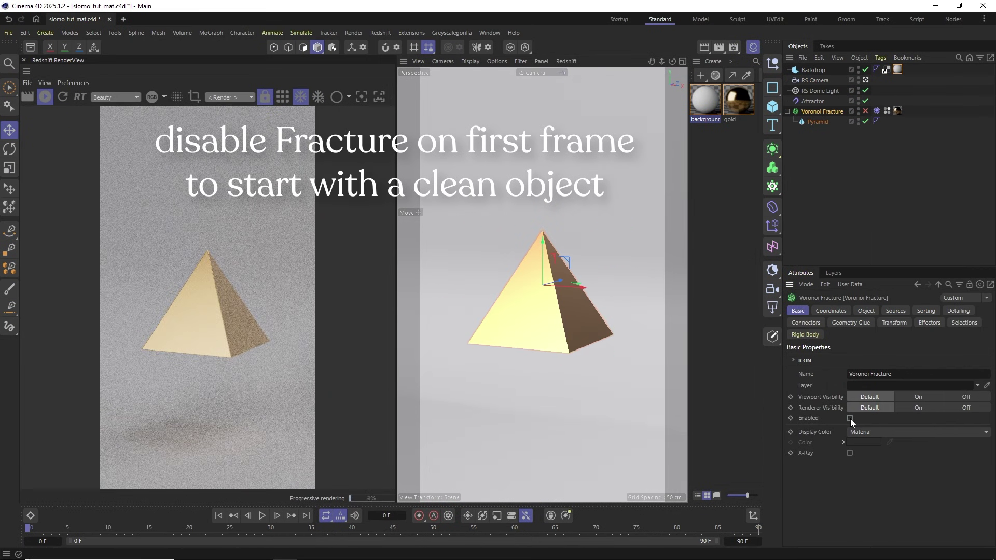
left_click(791, 418)
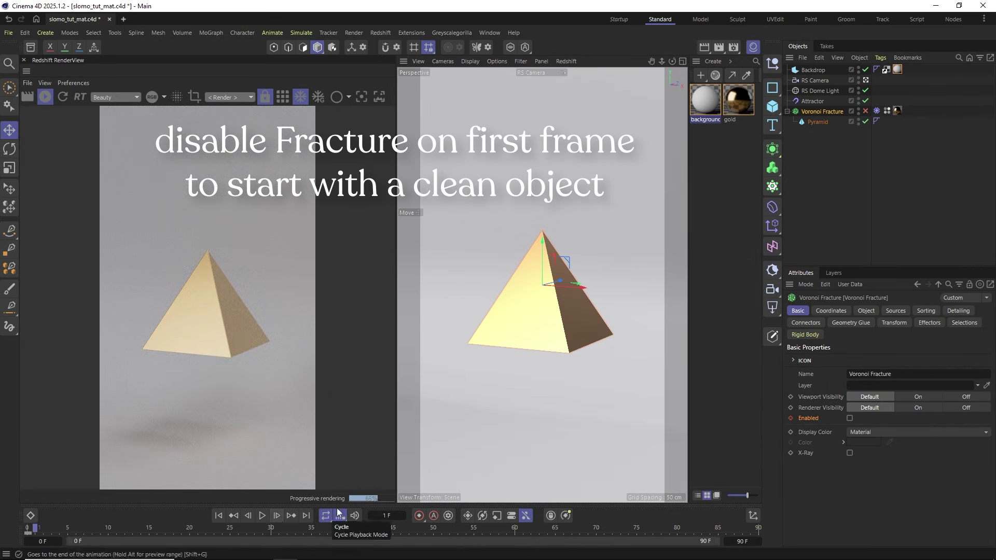
left_click(850, 418)
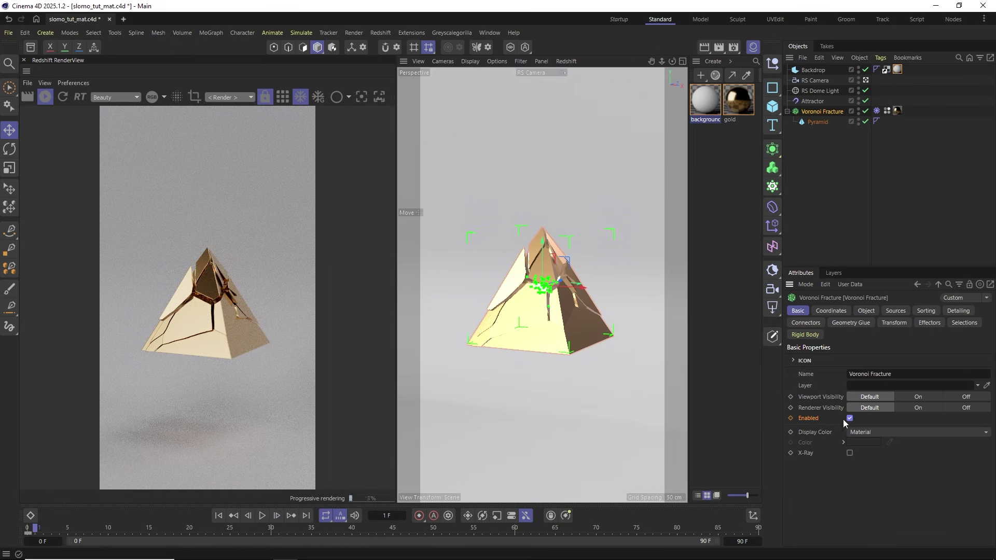
left_click(218, 516)
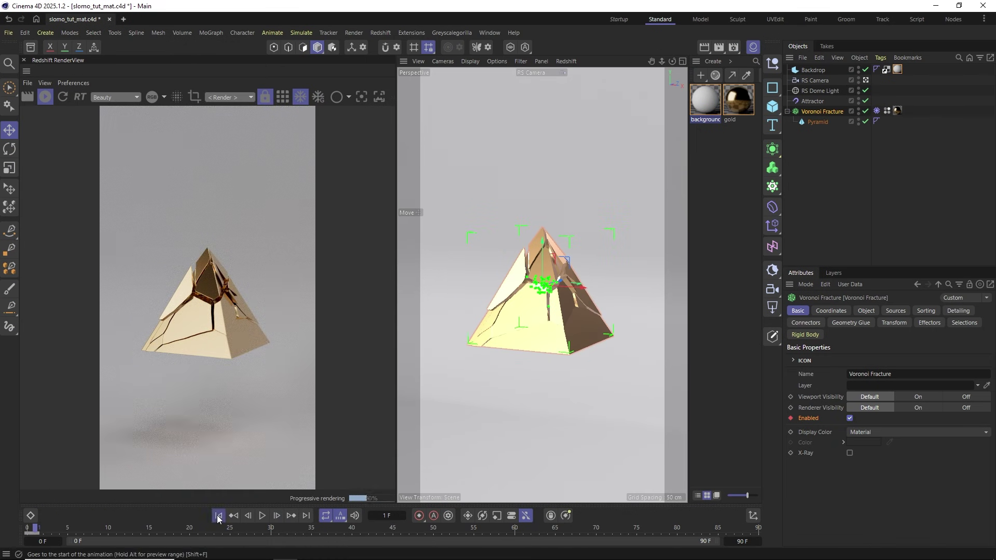
left_click(278, 515)
left_click(238, 514)
left_click(264, 515)
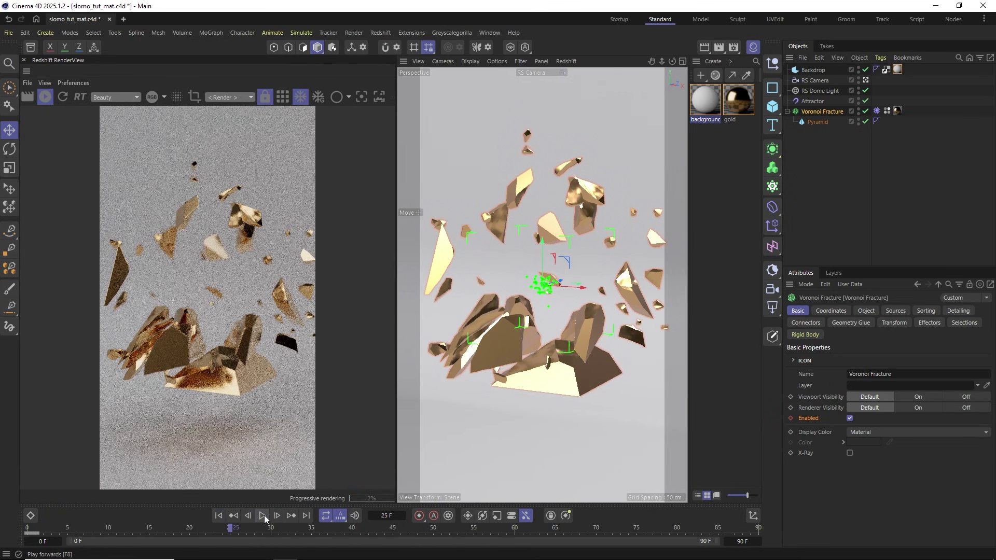